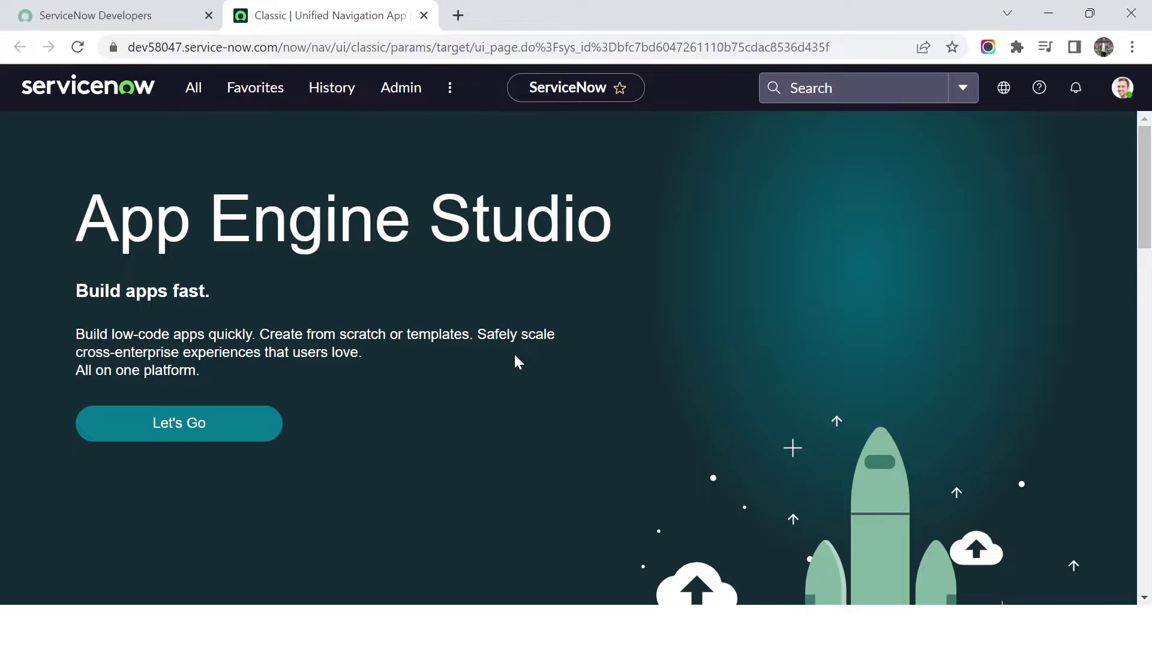
# Pin the full application navigator open and filter it for "configuration".
pyautogui.click(193, 91)
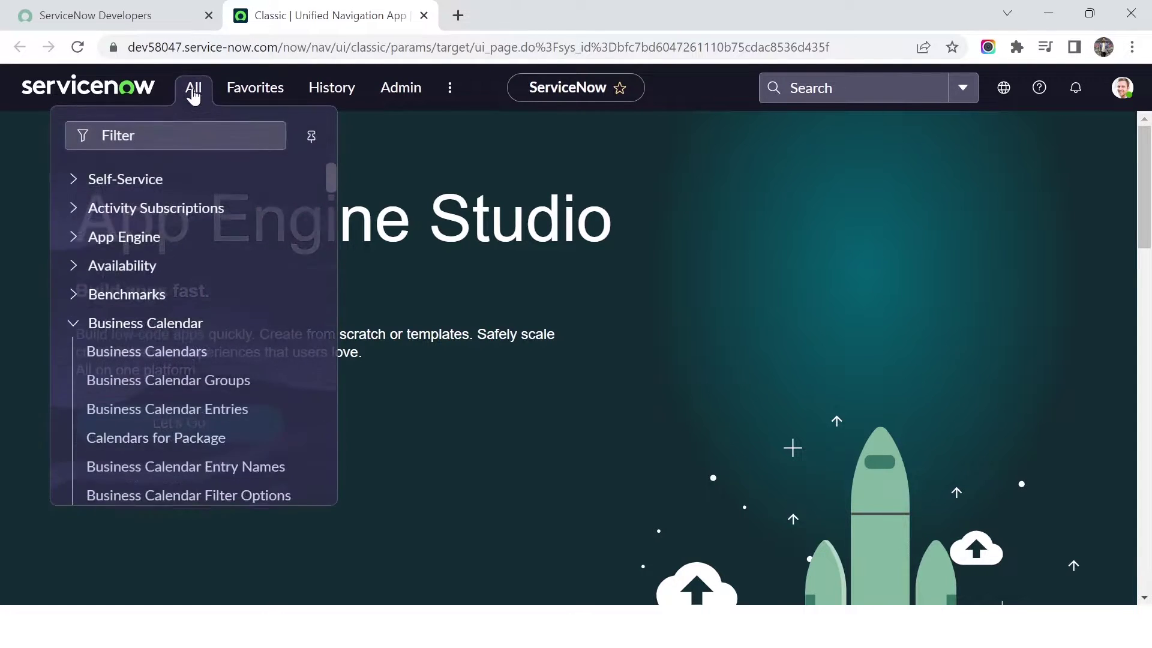
pyautogui.click(312, 137)
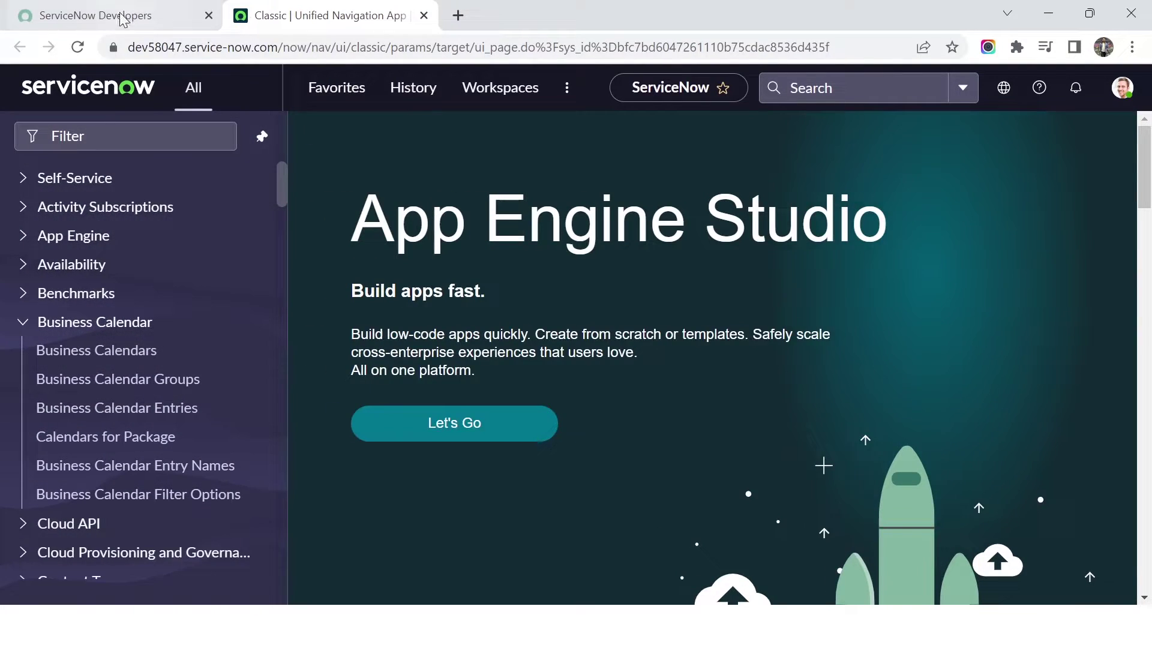
pyautogui.click(73, 131)
pyautogui.write('co')
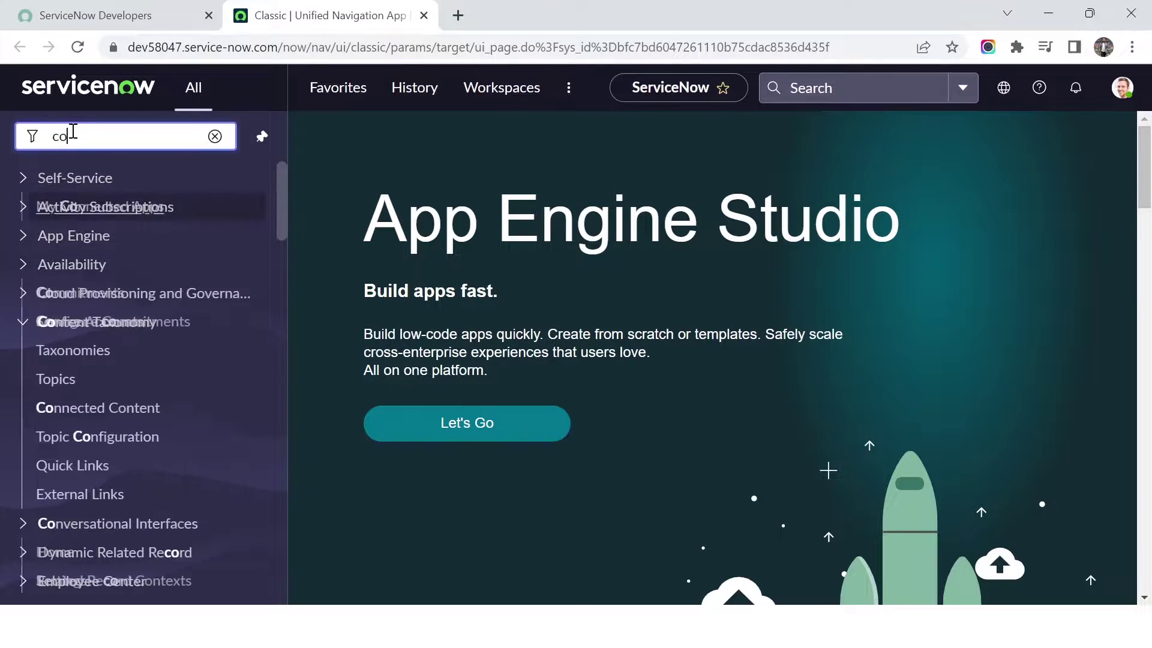
pyautogui.write('nfiguration')
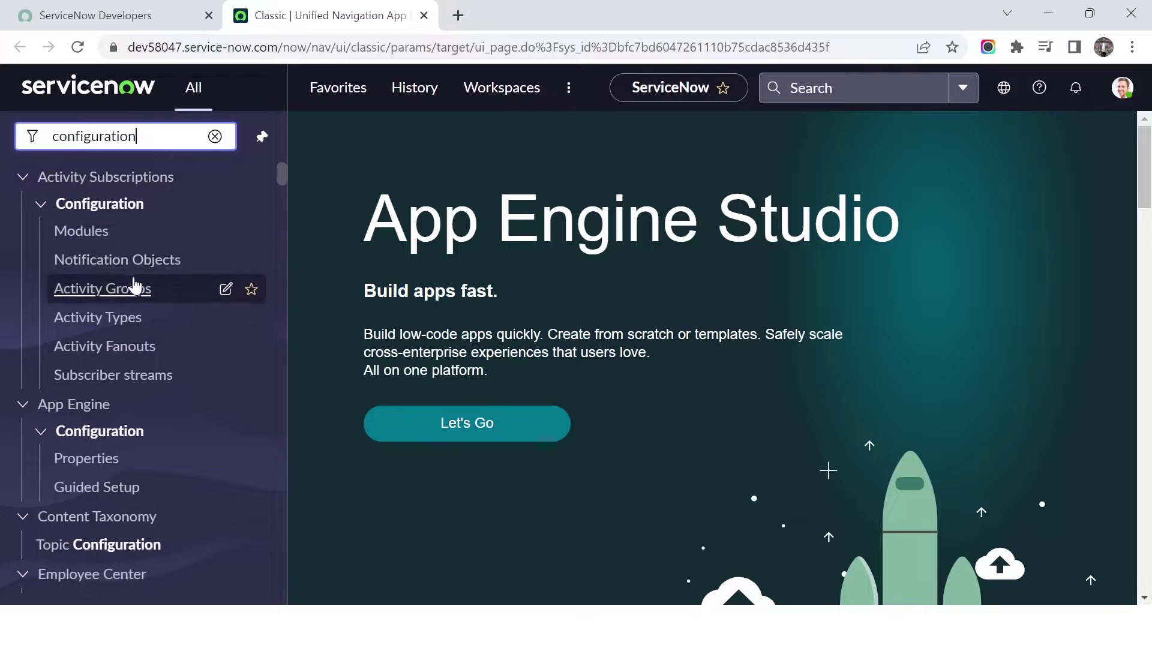
# Examine the modules of the Configuration application, from the CMDB tools through application services, servers and databases.
pyautogui.scroll(-3, 133, 287)
pyautogui.scroll(-8, 133, 287)
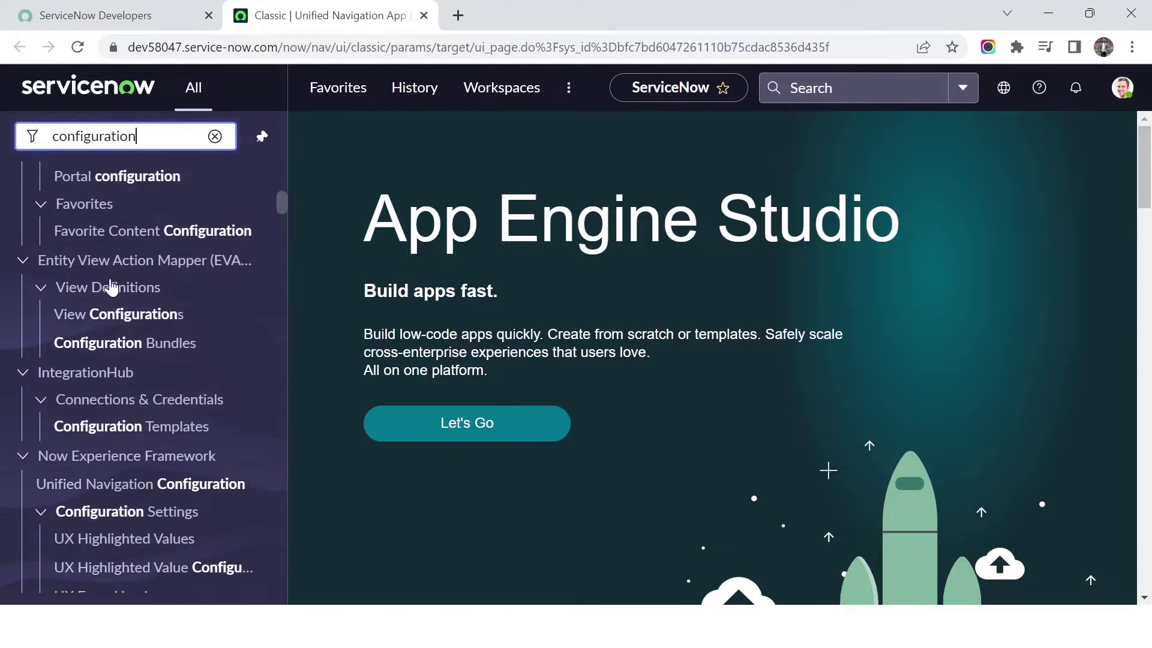
pyautogui.scroll(-12, 116, 327)
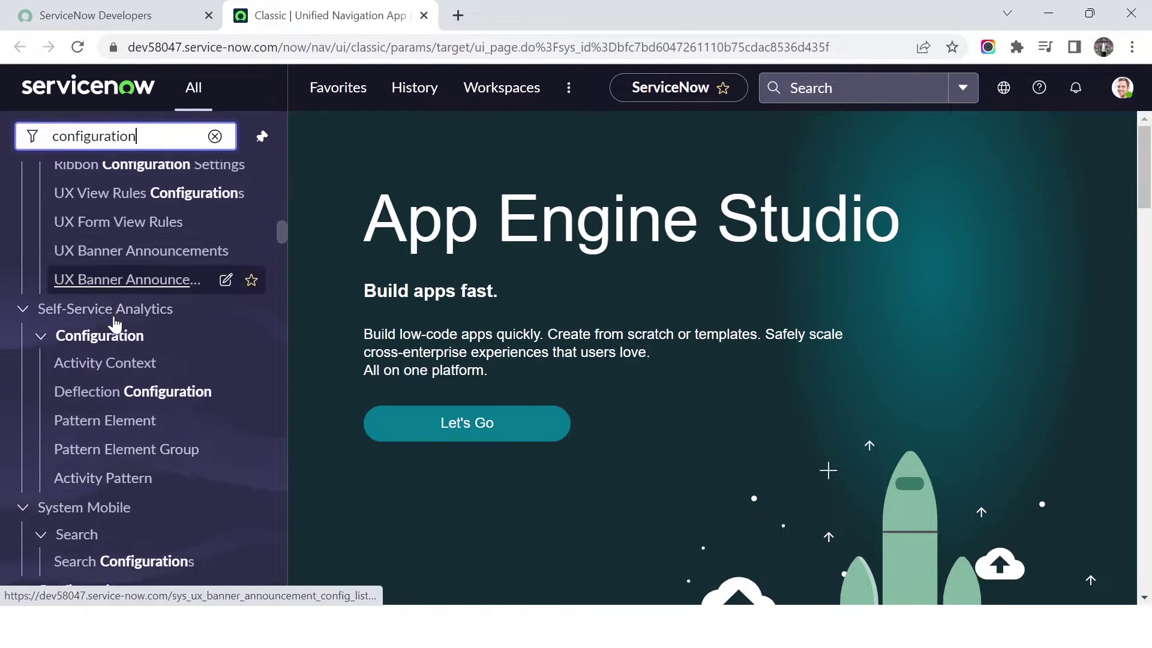
pyautogui.scroll(-6, 118, 334)
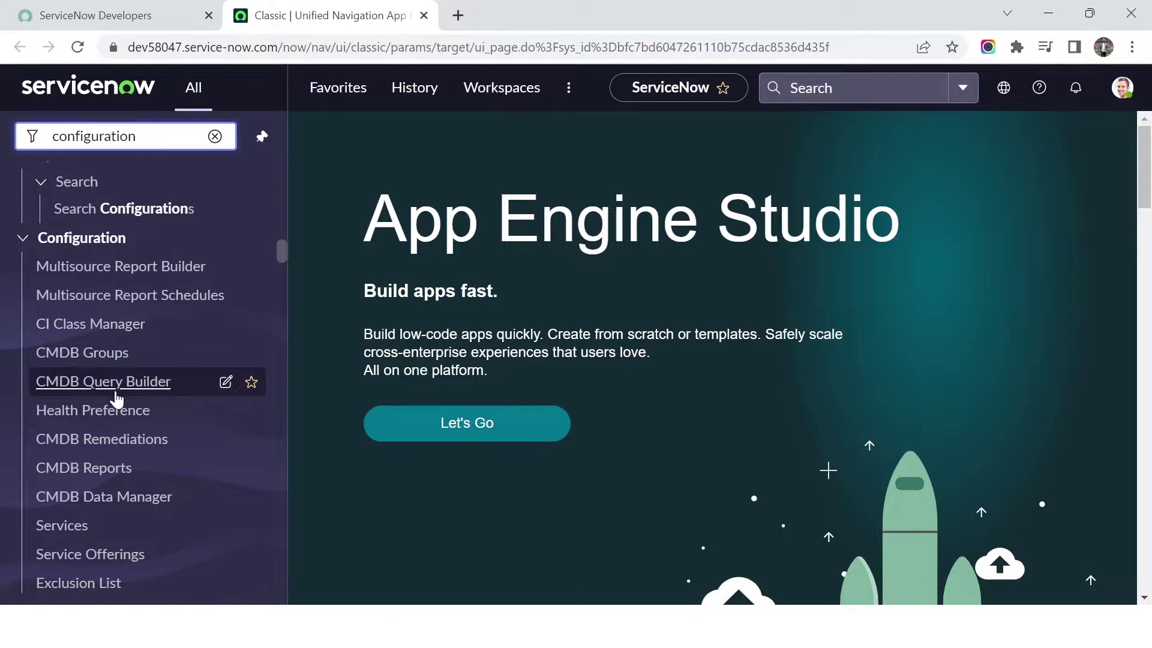
pyautogui.scroll(-5, 80, 381)
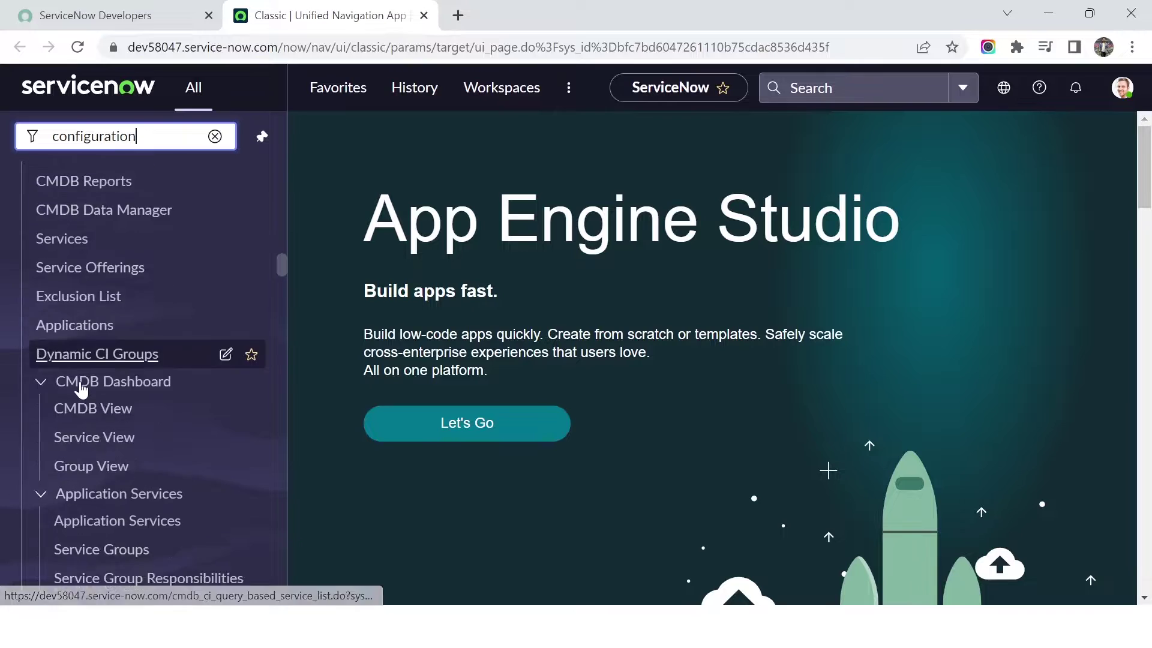
pyautogui.scroll(-1, 81, 389)
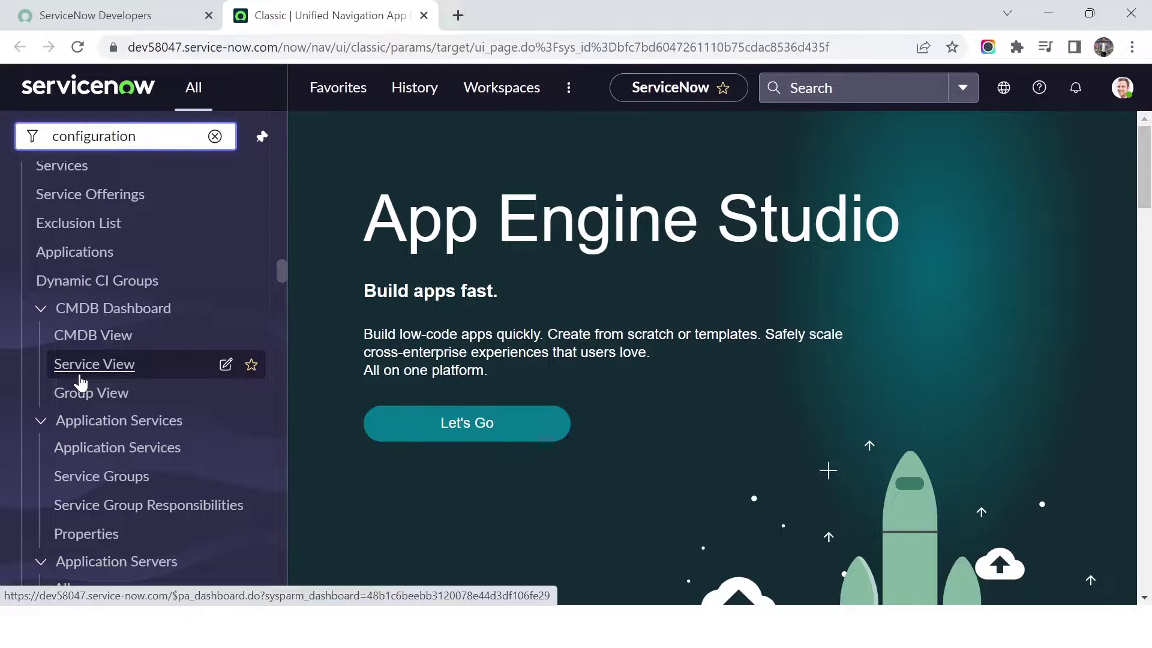
pyautogui.scroll(-8, 82, 375)
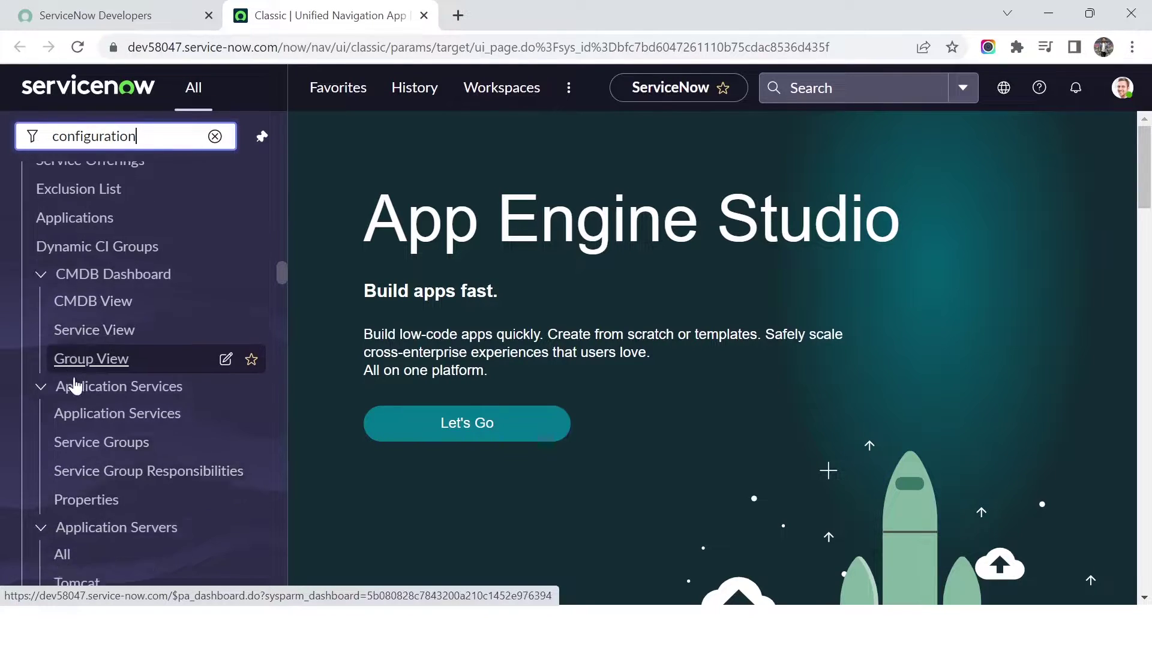
pyautogui.scroll(4, 108, 250)
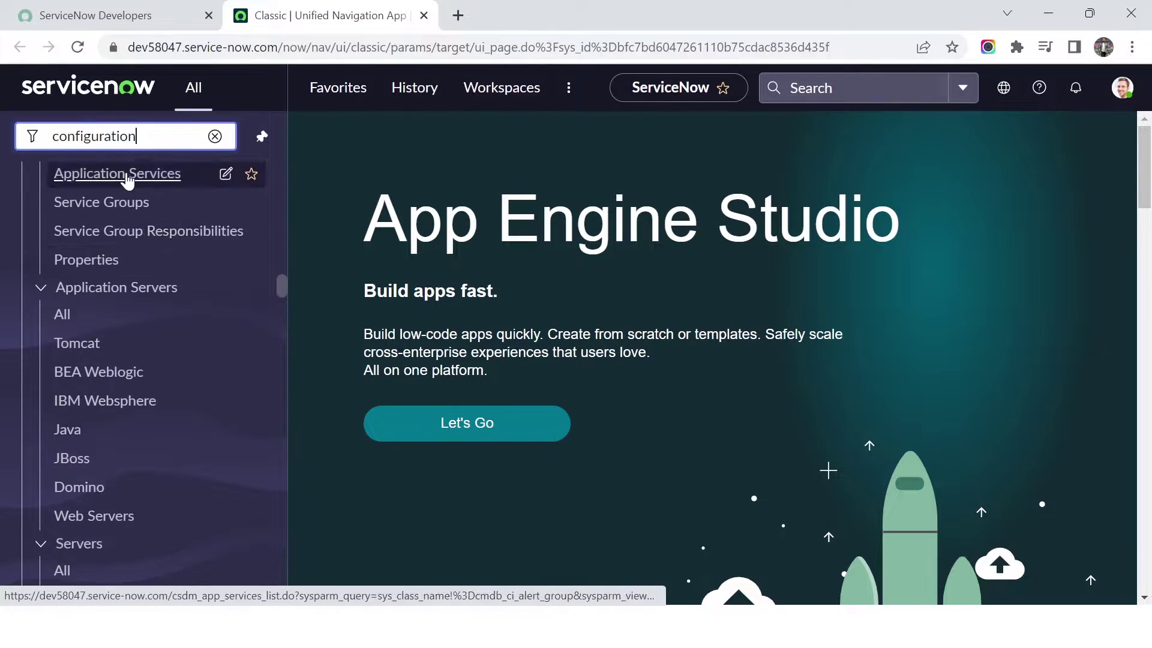
pyautogui.scroll(-3, 154, 303)
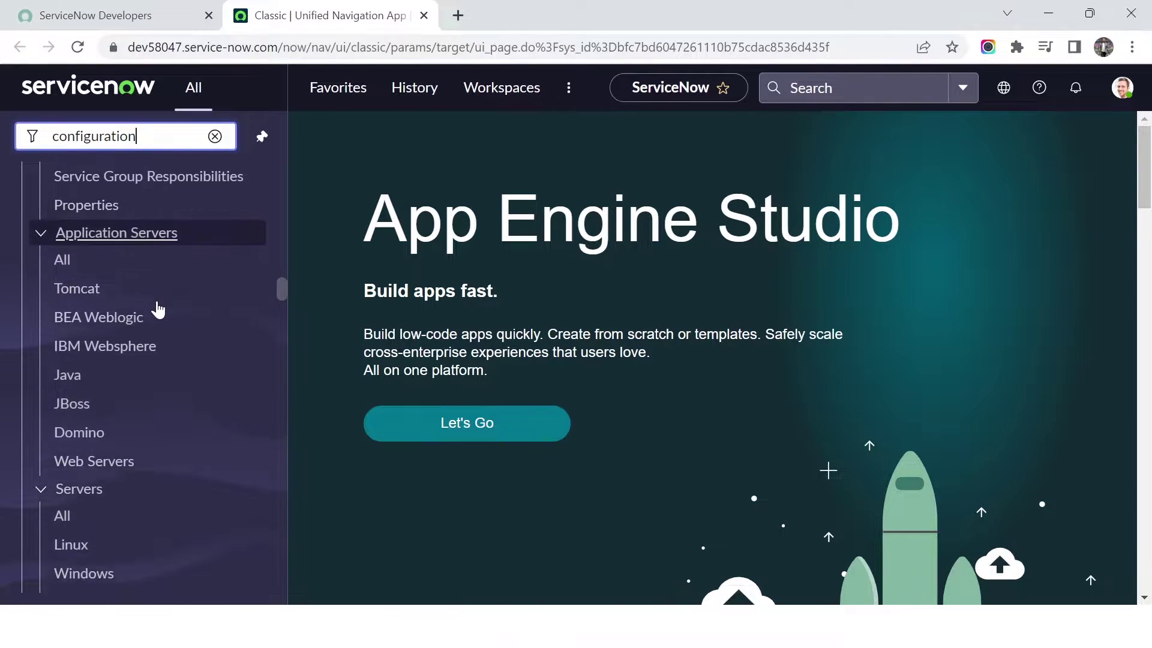
pyautogui.scroll(-5, 92, 476)
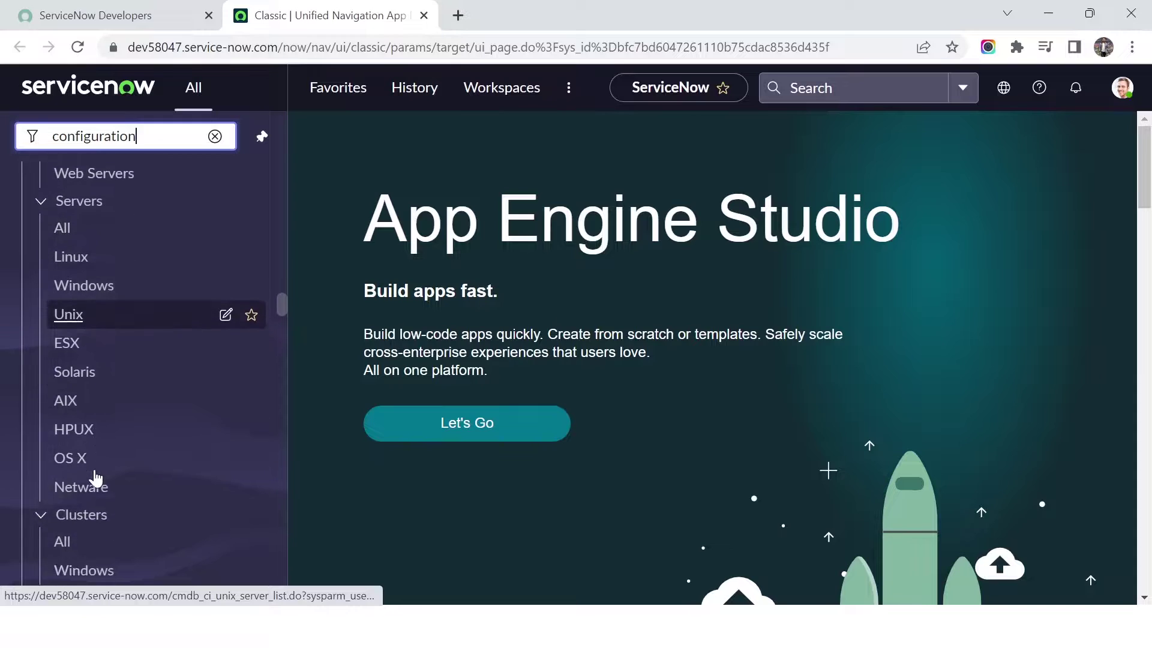
pyautogui.scroll(-6, 134, 452)
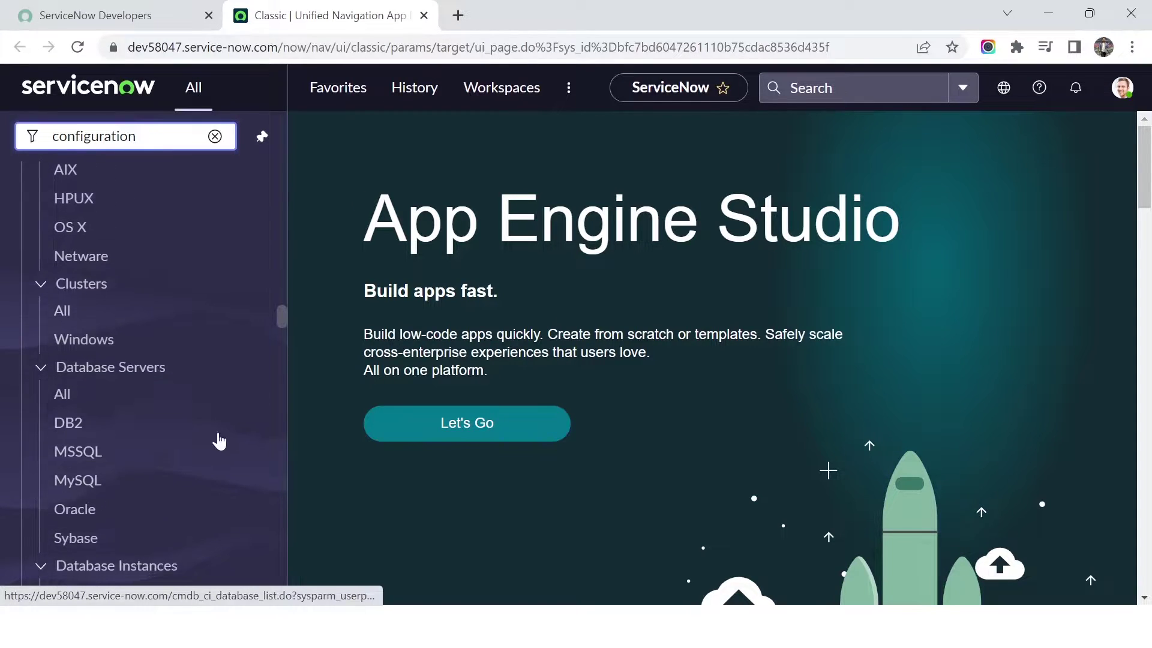
pyautogui.scroll(-3, 288, 456)
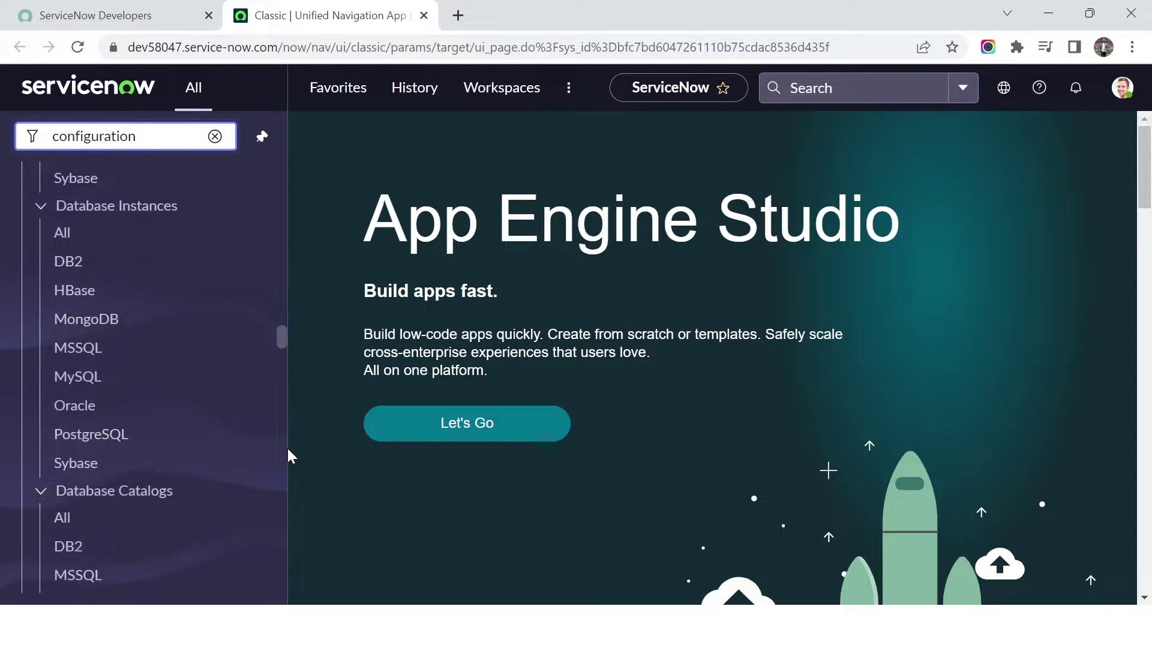
pyautogui.scroll(10, 286, 445)
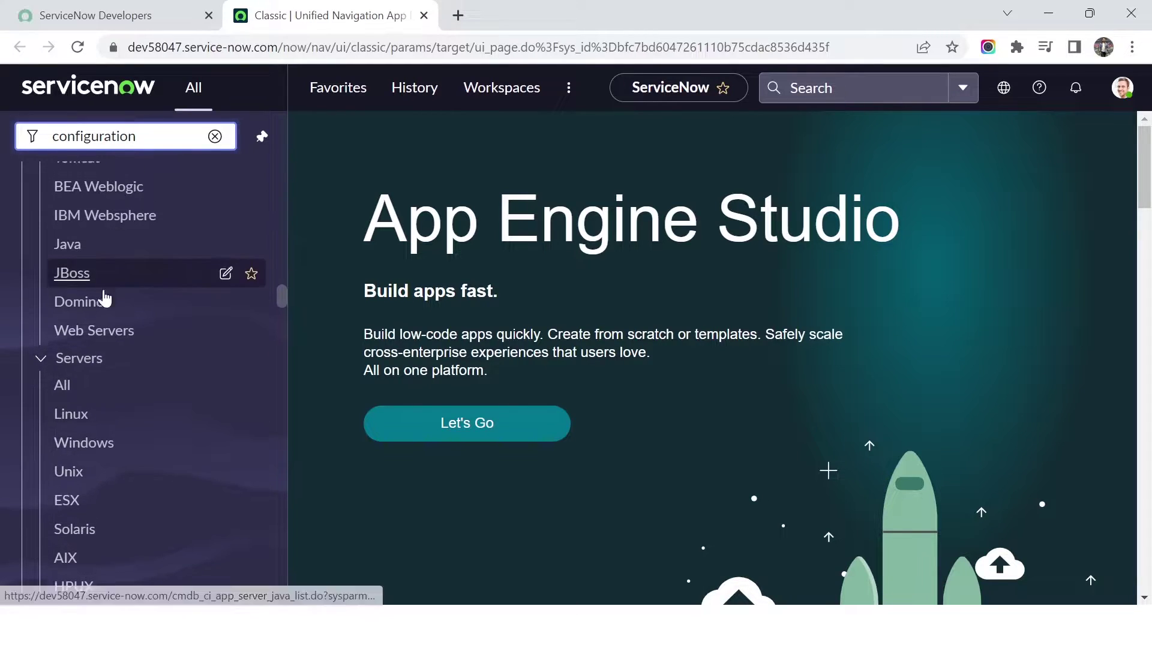
# Open the Windows servers list from the Configuration modules and unpin the navigator.
pyautogui.click(62, 389)
pyautogui.click(89, 455)
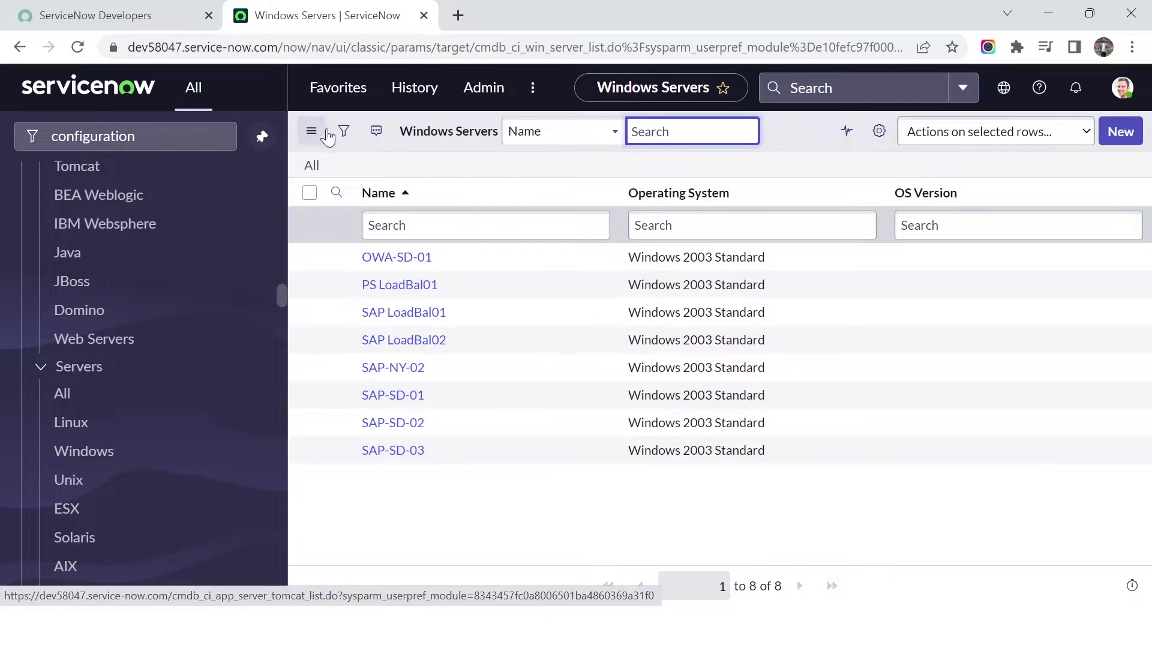
pyautogui.click(260, 135)
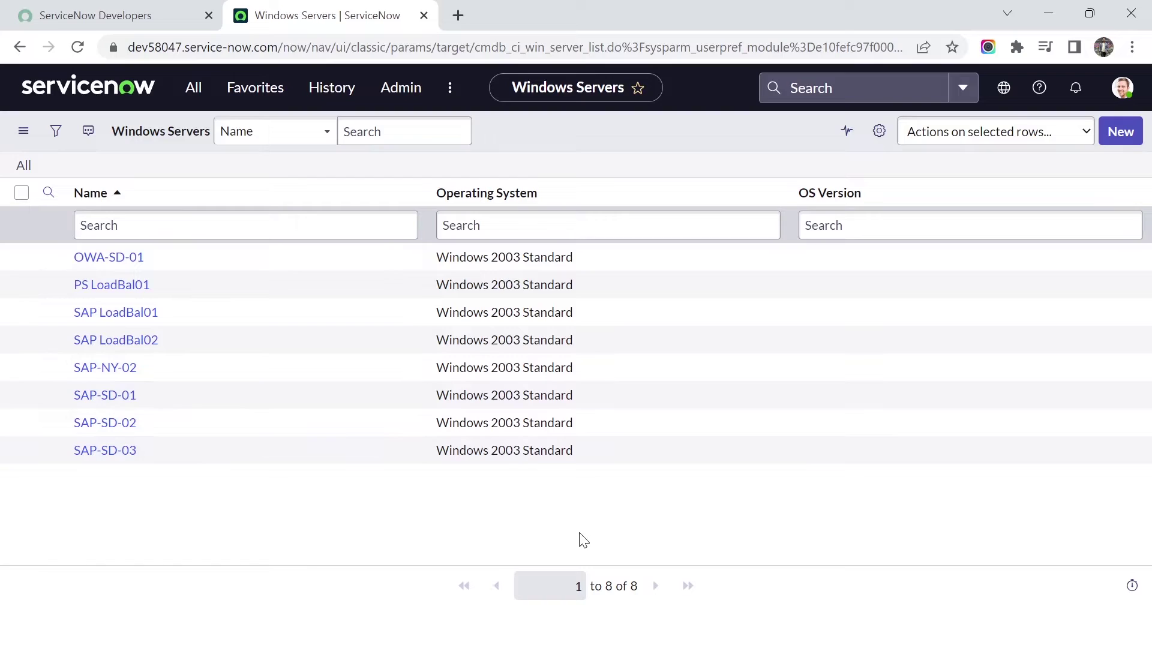
# Create a new Windows Server record named "Windows 2016 DC" with ACME Australia as the company.
pyautogui.click(1123, 133)
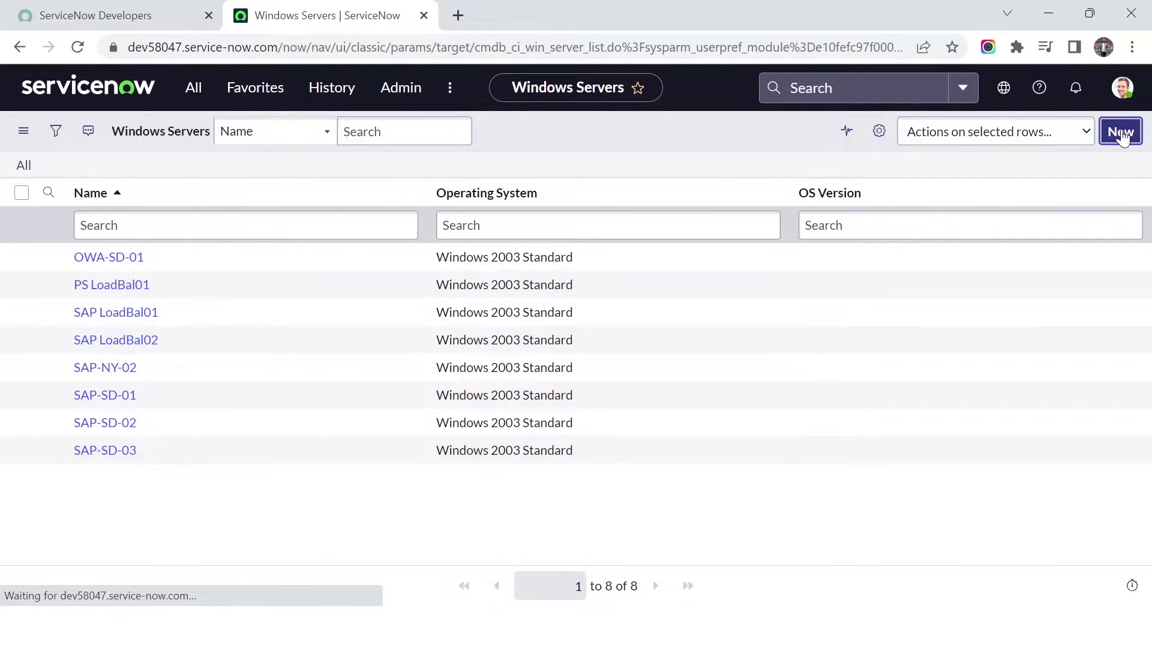
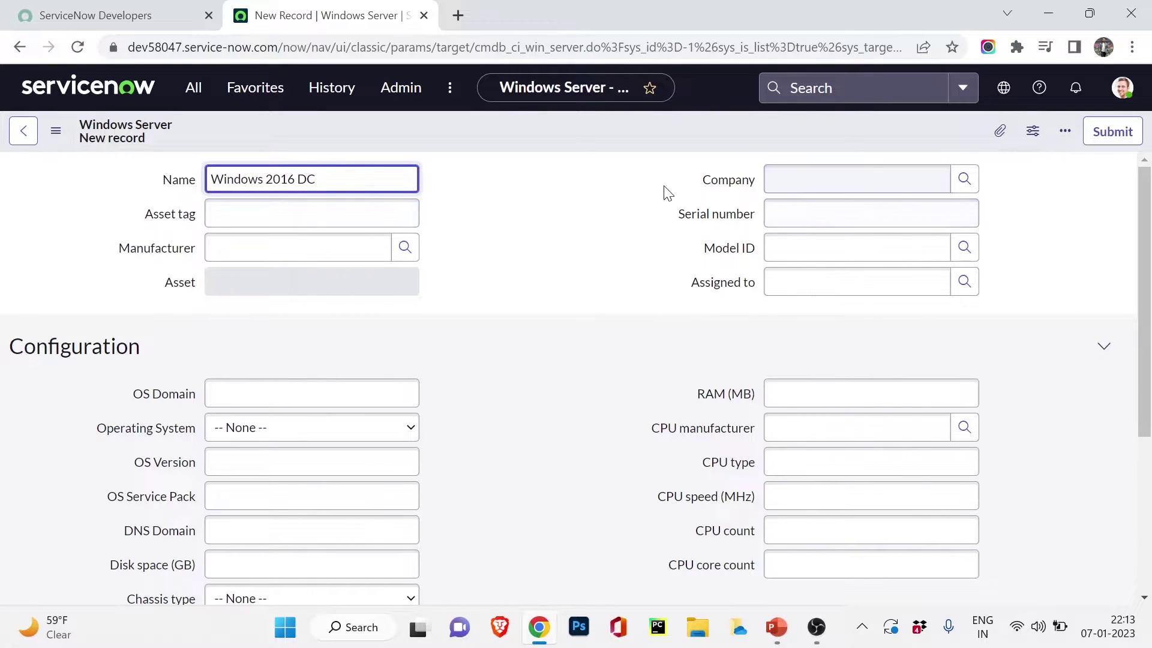
pyautogui.click(979, 173)
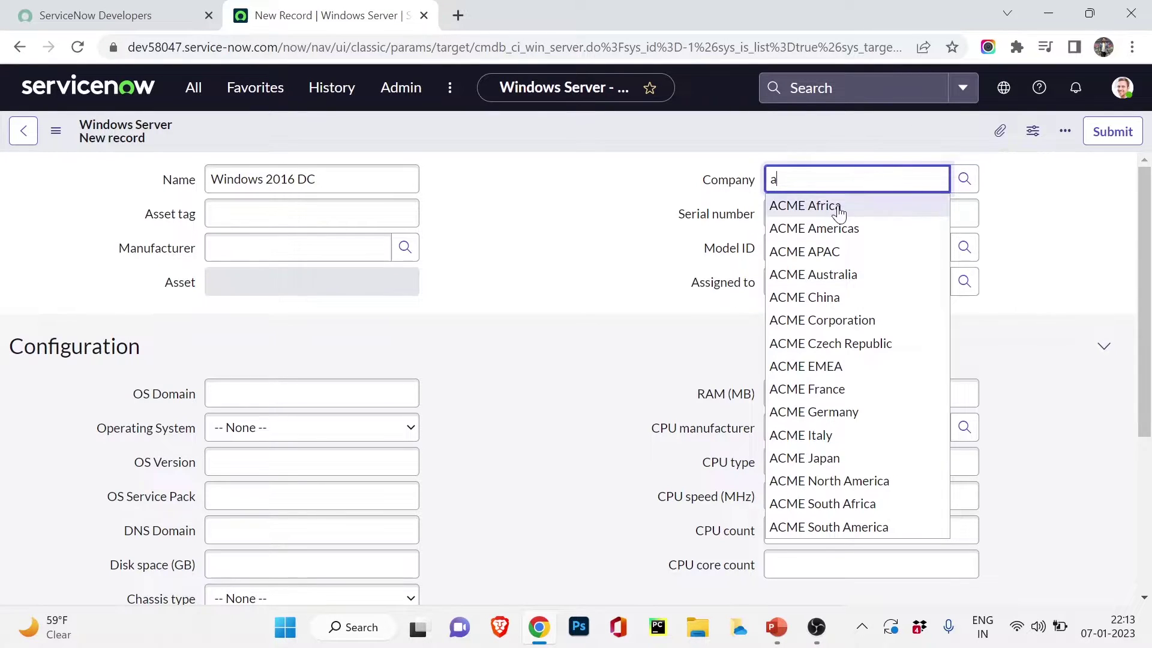
pyautogui.click(829, 287)
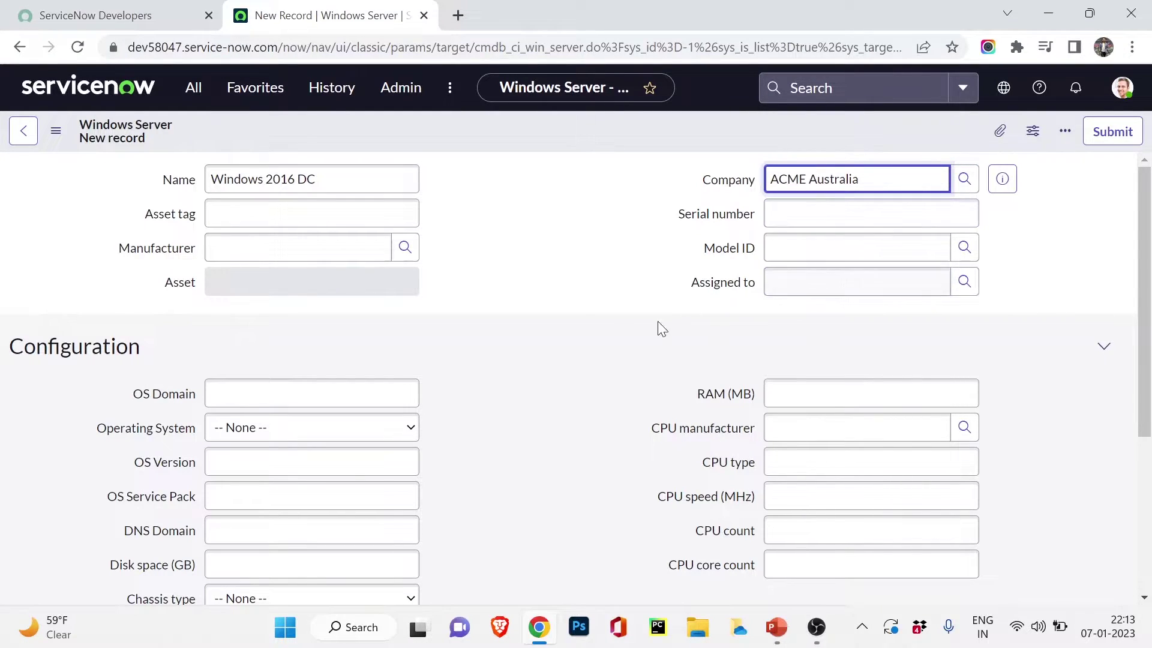
# Set the server's manufacturer to Microsoft, leaving the serial number blank.
pyautogui.click(898, 218)
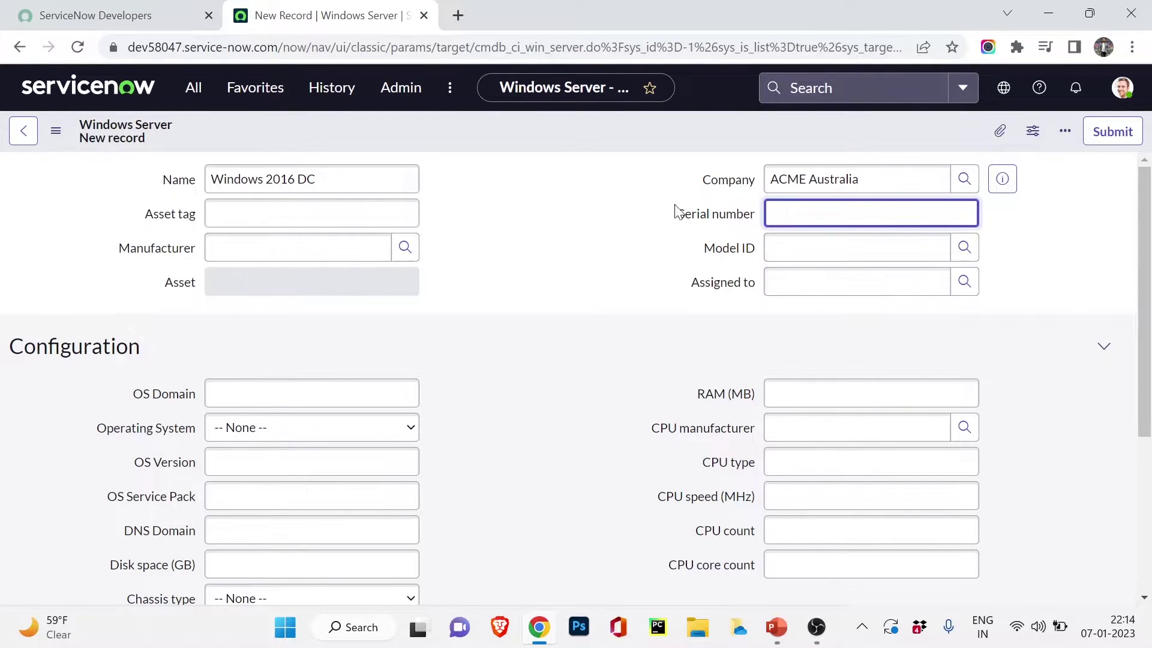
pyautogui.click(266, 258)
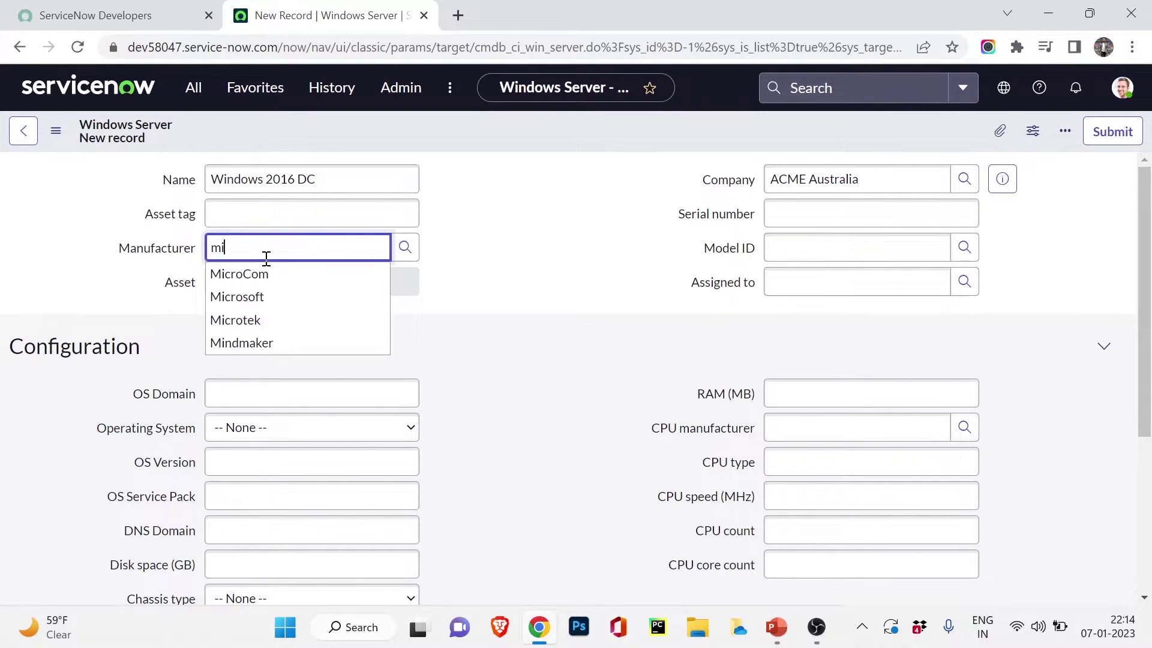
pyautogui.click(256, 298)
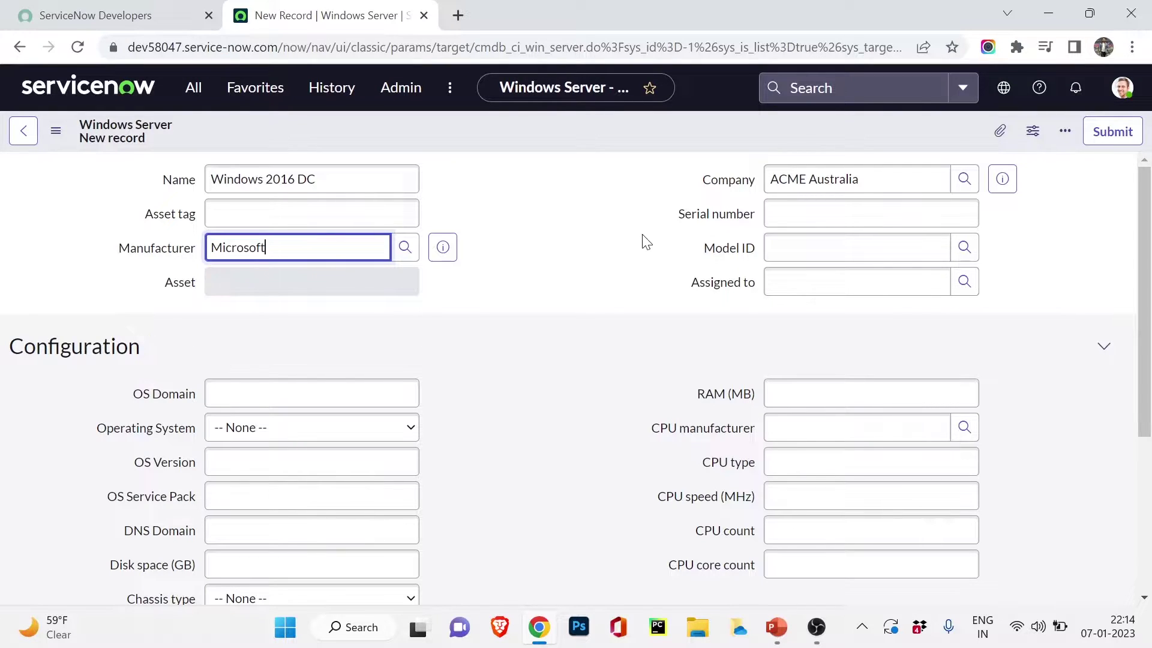
# Assign the server record to the second user suggested for "a".
pyautogui.click(833, 282)
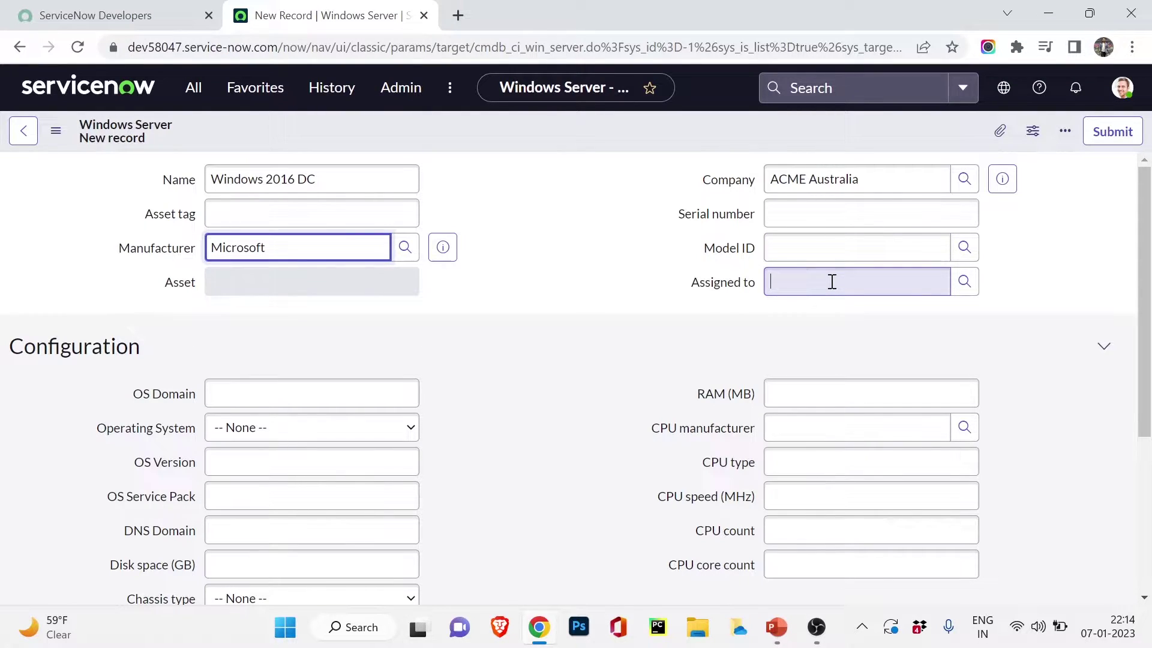
pyautogui.write('da')
pyautogui.press('BackSpace')
pyautogui.press('BackSpace')
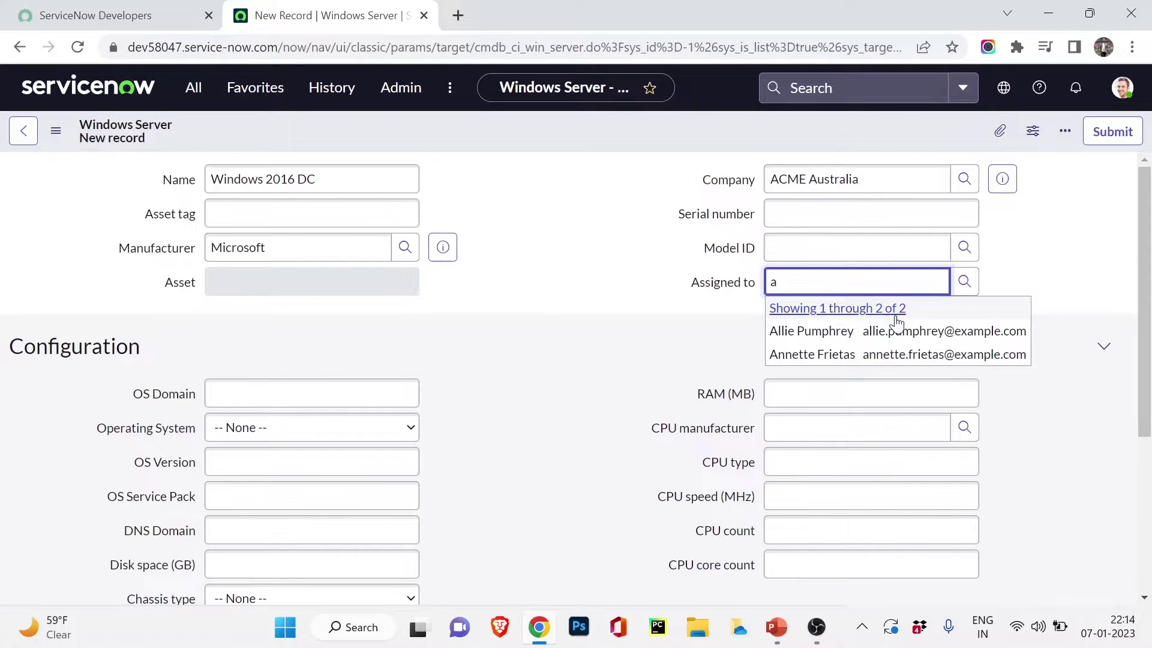
pyautogui.click(821, 356)
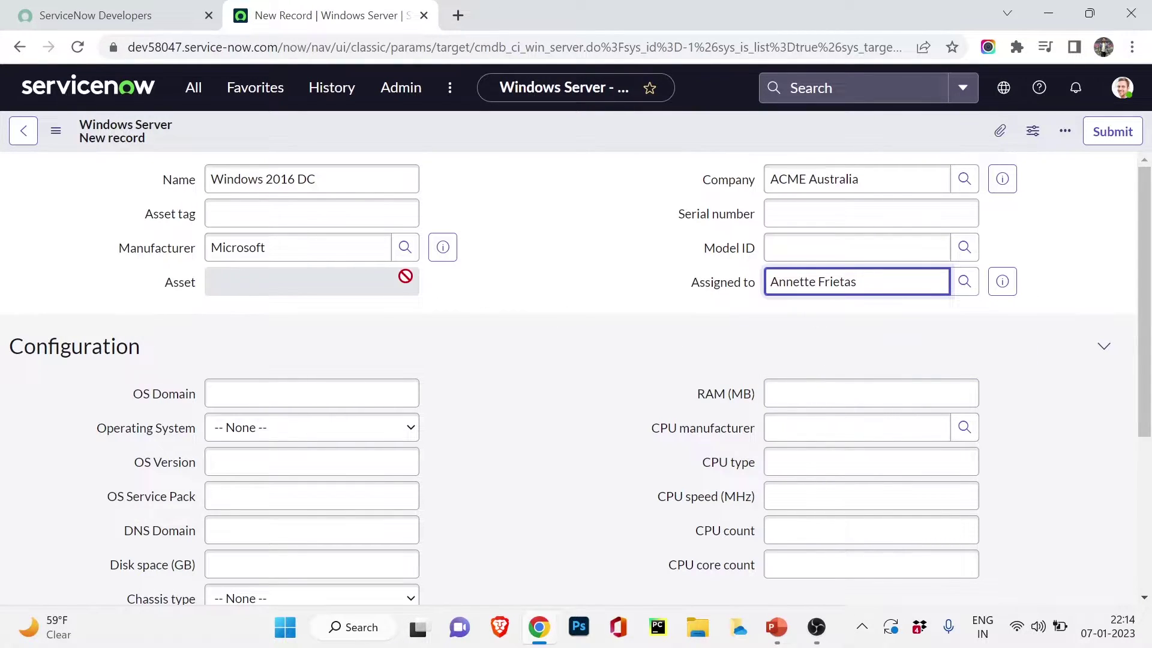
# Set the server's operating system to Windows and its OS version to "Server 2016".
pyautogui.scroll(-2, 372, 319)
pyautogui.scroll(-1, 373, 322)
pyautogui.scroll(2, 270, 296)
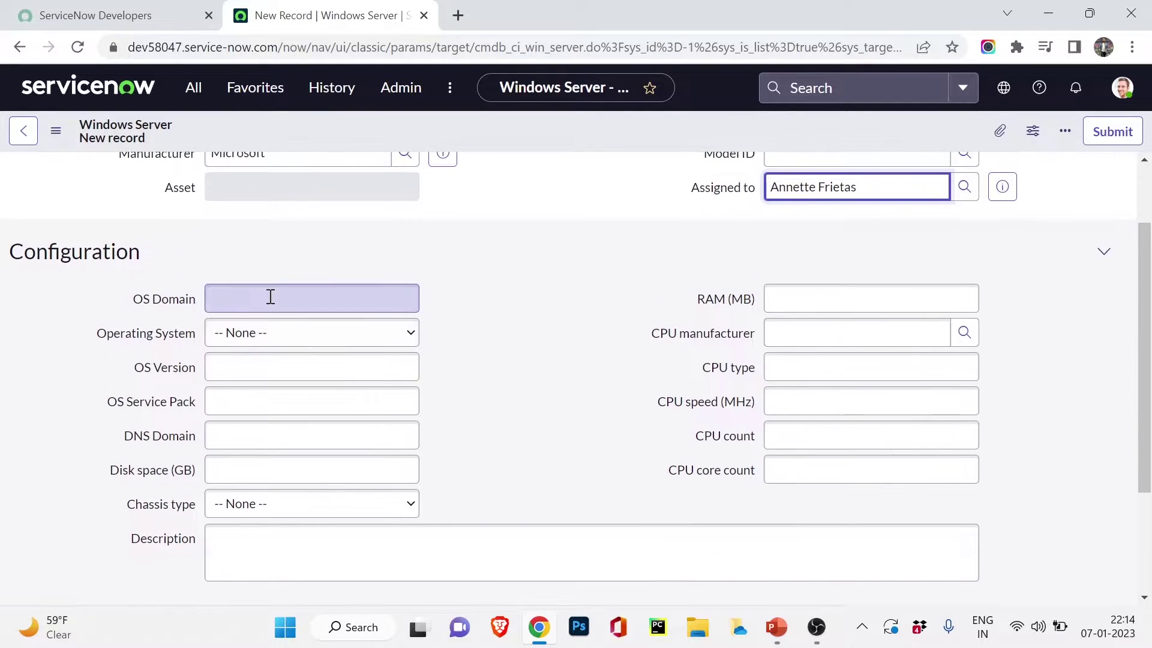
pyautogui.click(268, 337)
pyautogui.scroll(-1, 268, 318)
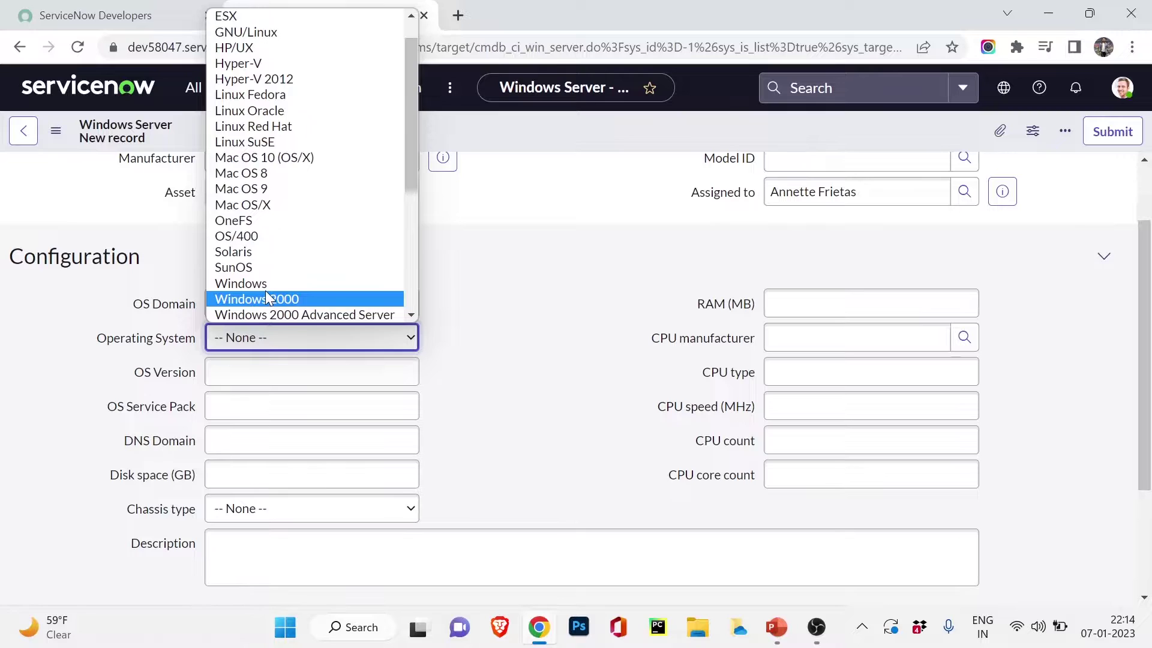
pyautogui.scroll(-5, 267, 296)
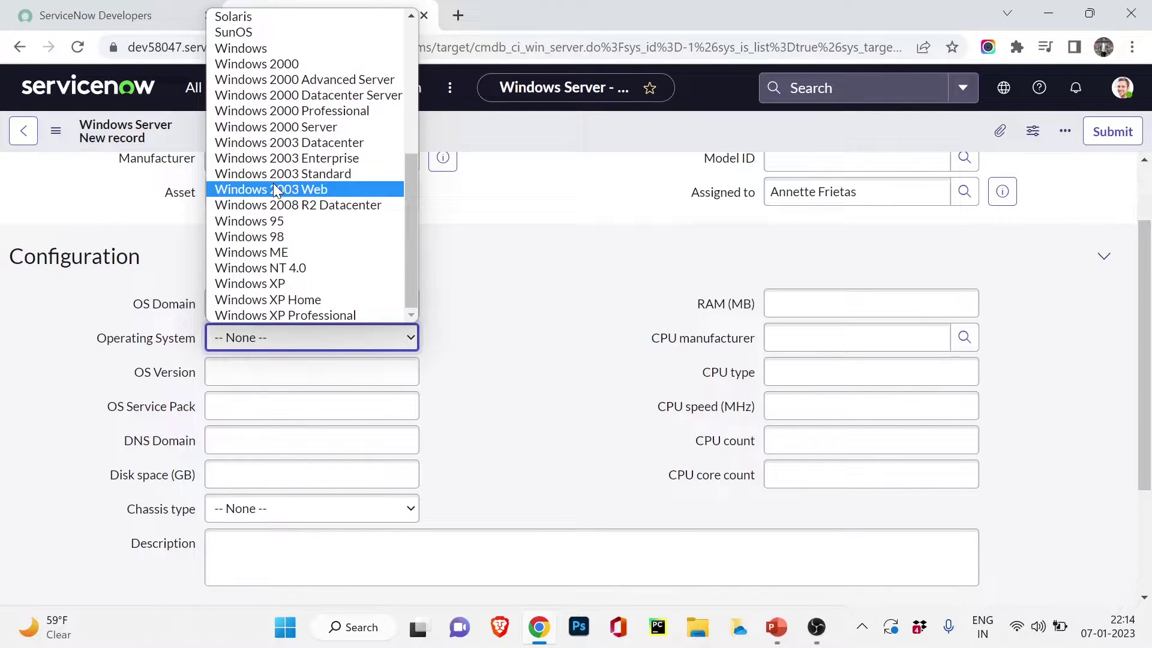
pyautogui.click(266, 51)
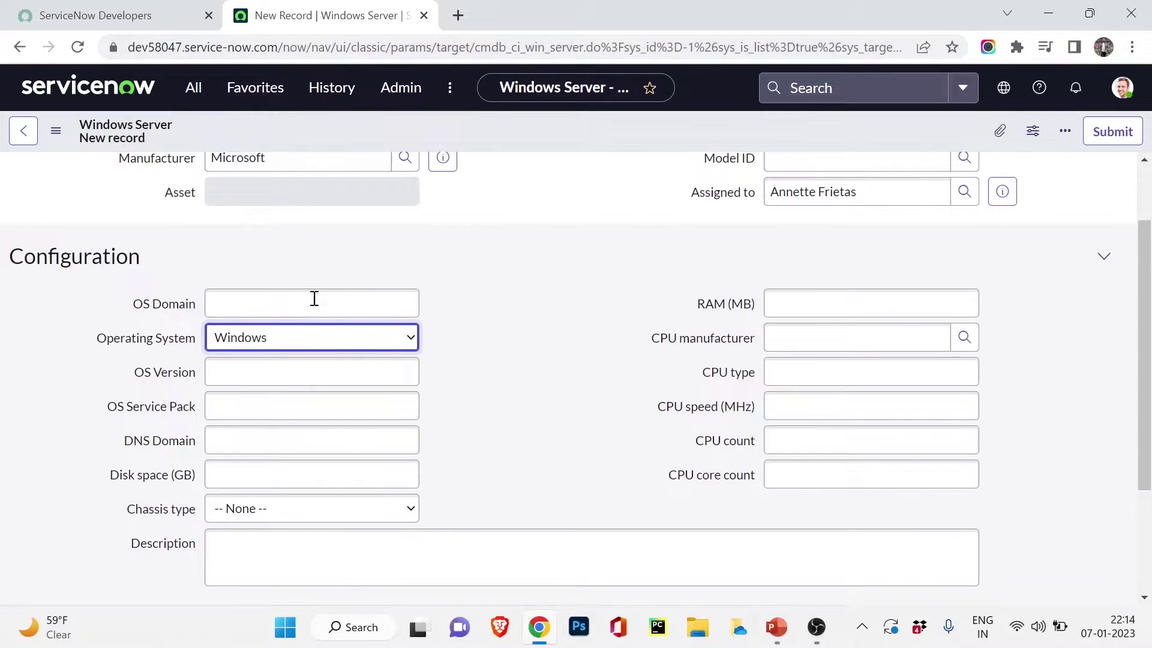
pyautogui.click(286, 360)
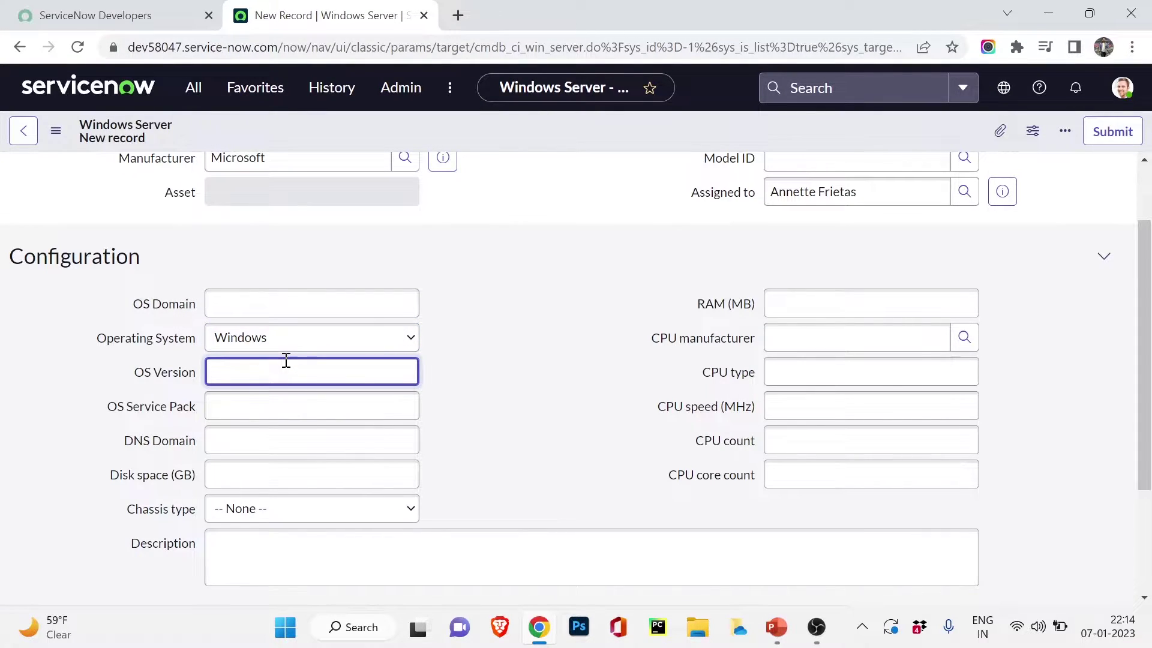
pyautogui.write('Server 2016')
# Set the server's RAM (MB) value to 16 and proceed to the CPU manufacturer.
pyautogui.click(852, 292)
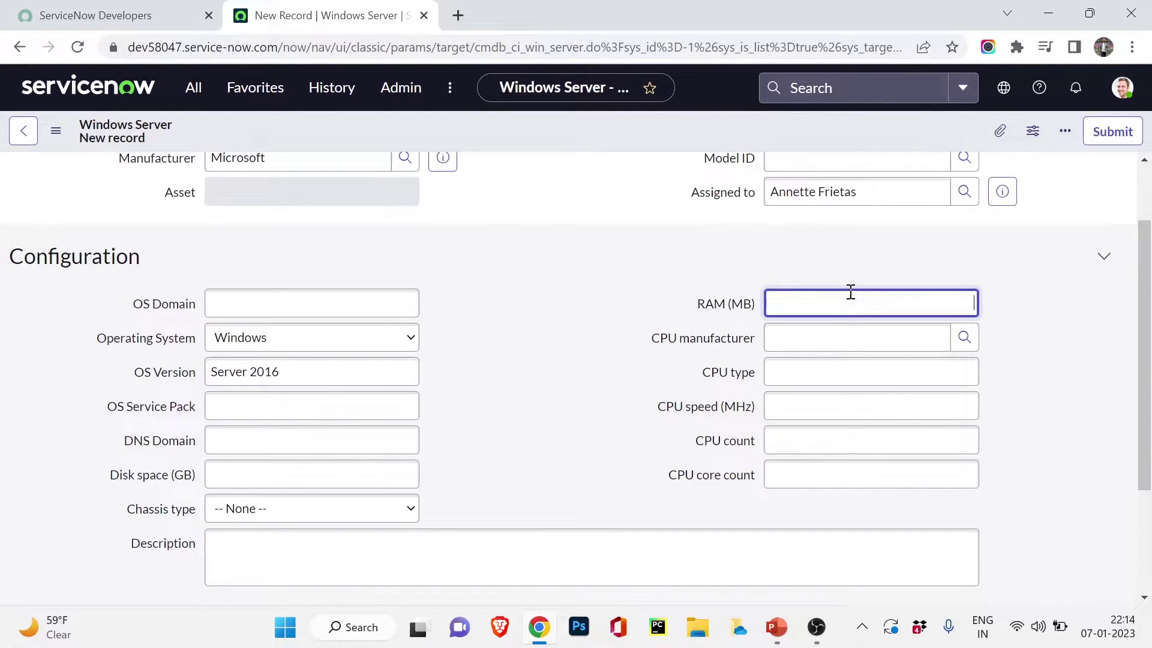
pyautogui.click(849, 344)
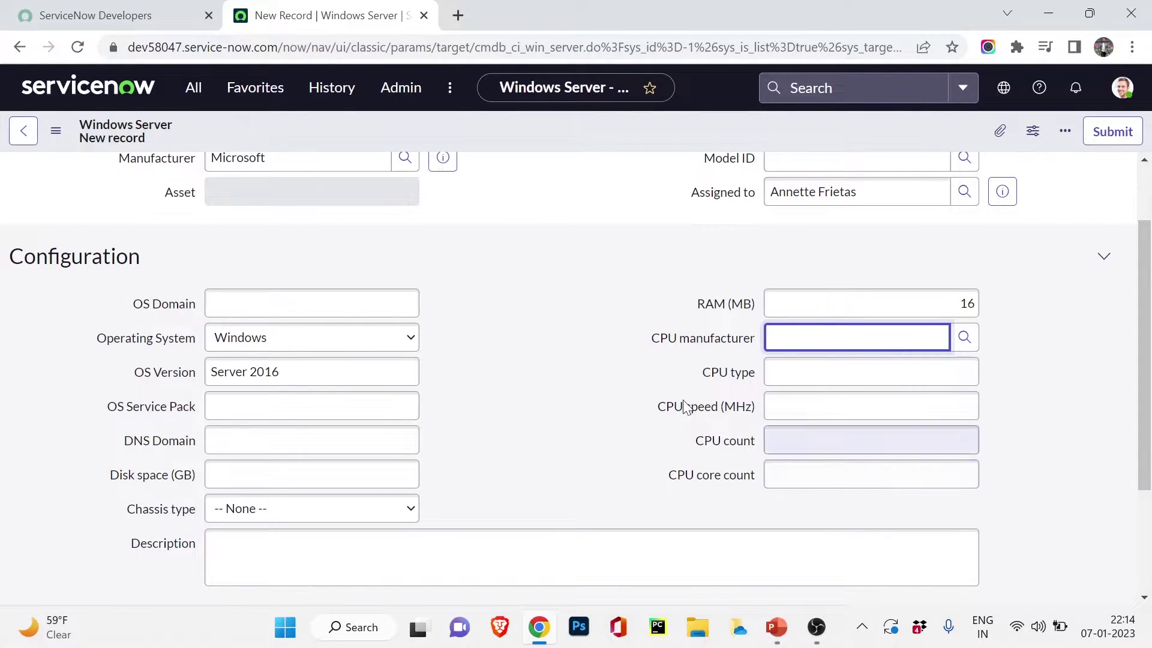
# Set the server's DNS domain to Techwithpri and its disk space to 500 GB.
pyautogui.click(243, 405)
pyautogui.click(244, 440)
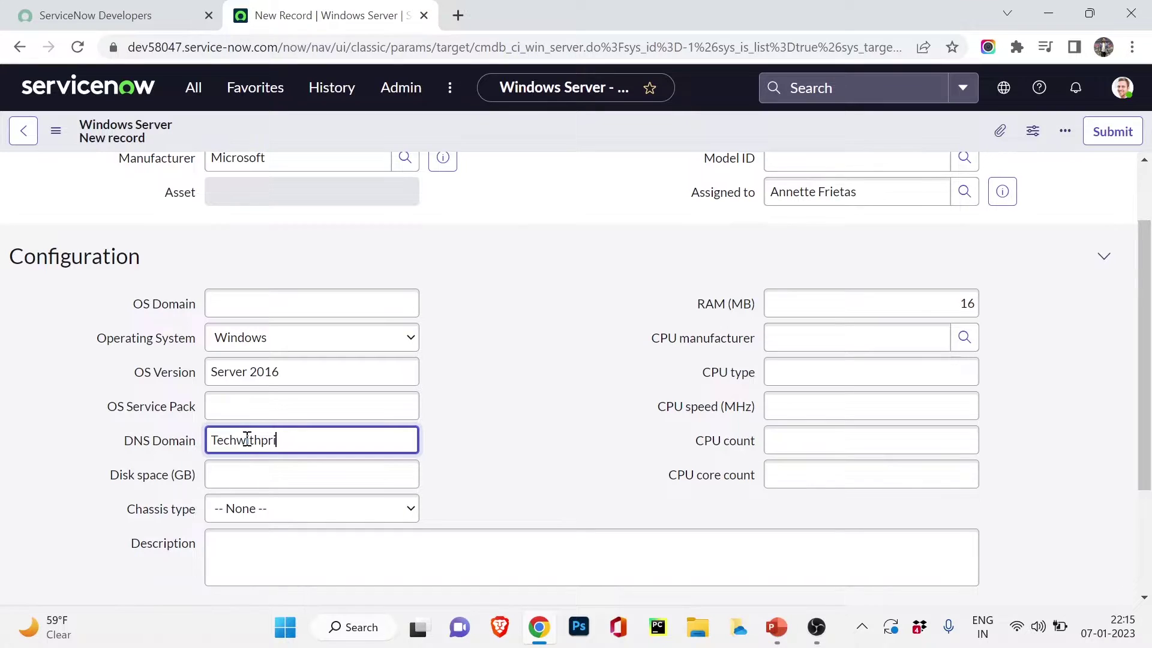
pyautogui.click(276, 468)
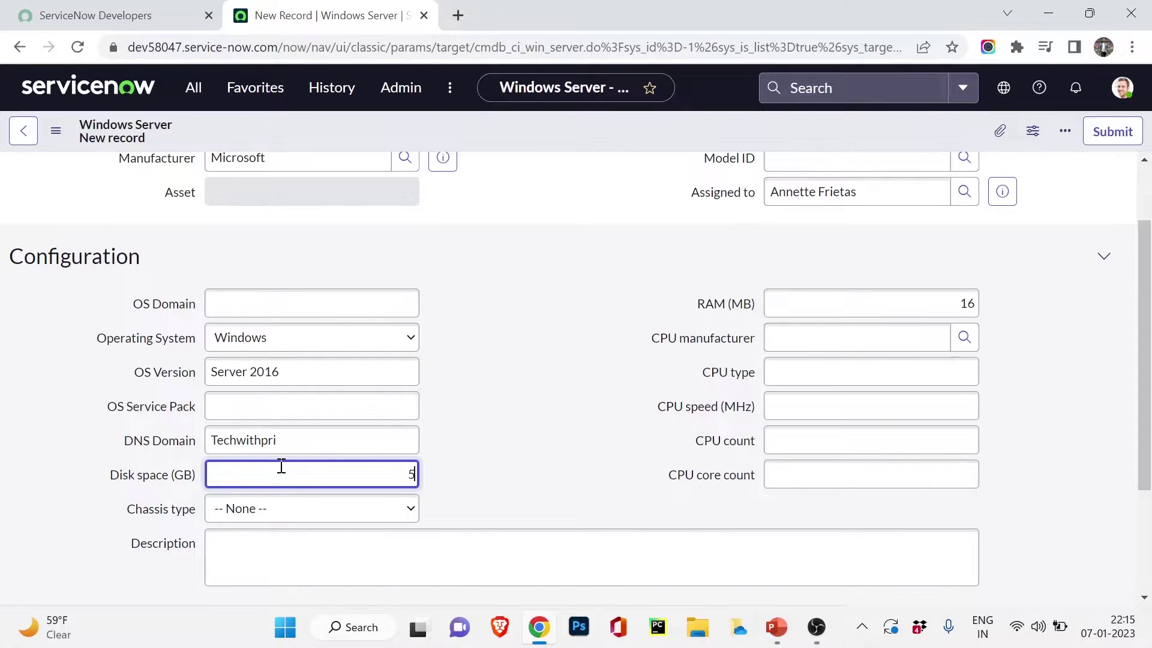
# Enter the description "This is used to create domain controller." and save the new server record while staying on its form.
pyautogui.click(258, 567)
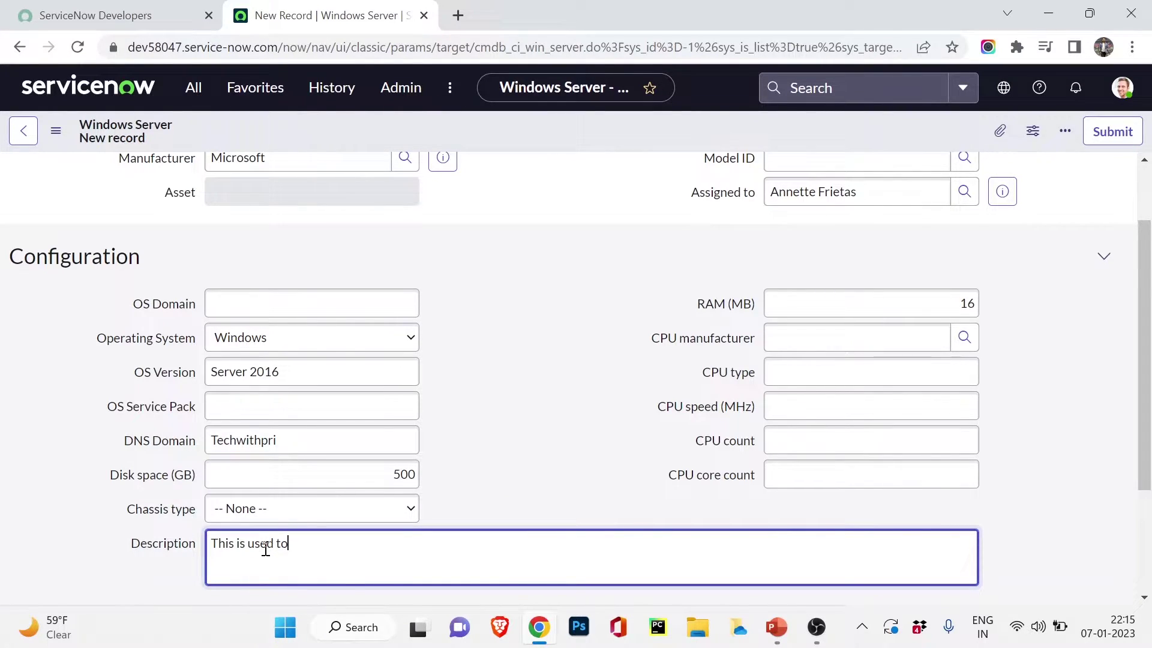
pyautogui.write('This is used to create domain controller.')
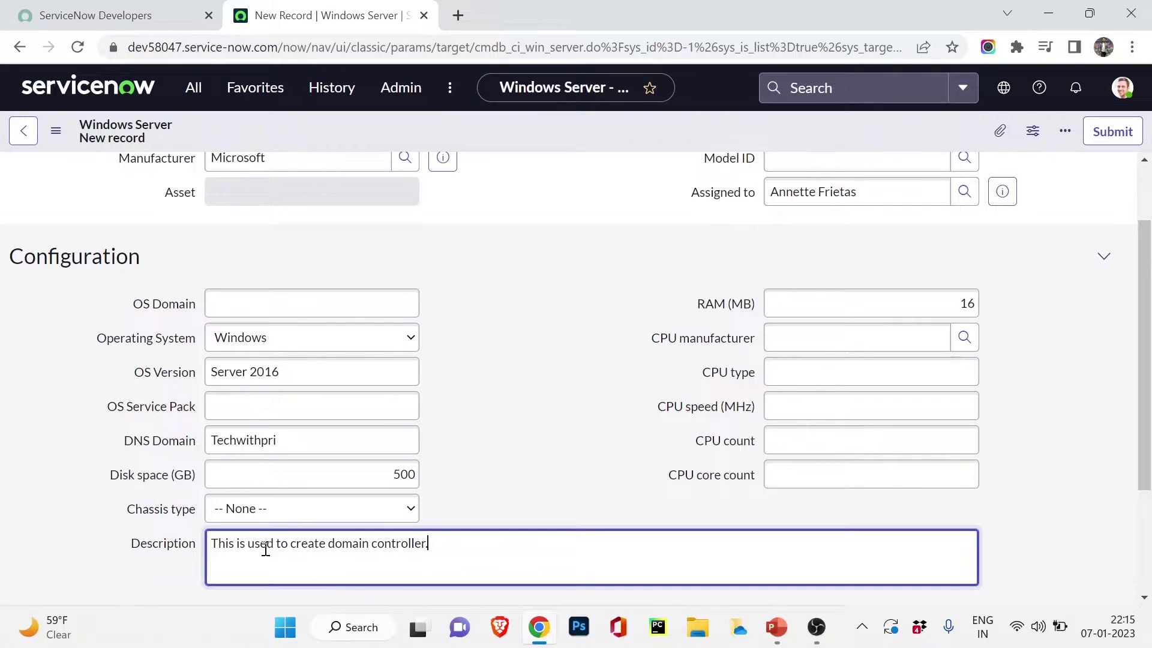
pyautogui.scroll(1, 437, 390)
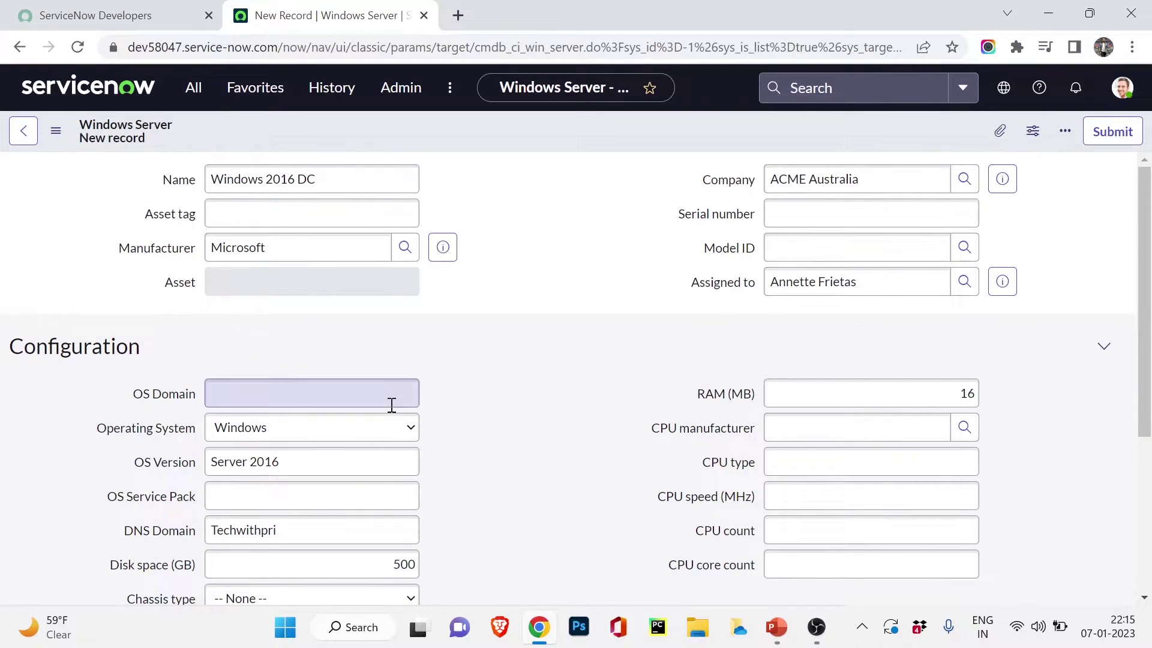
pyautogui.scroll(-4, 390, 400)
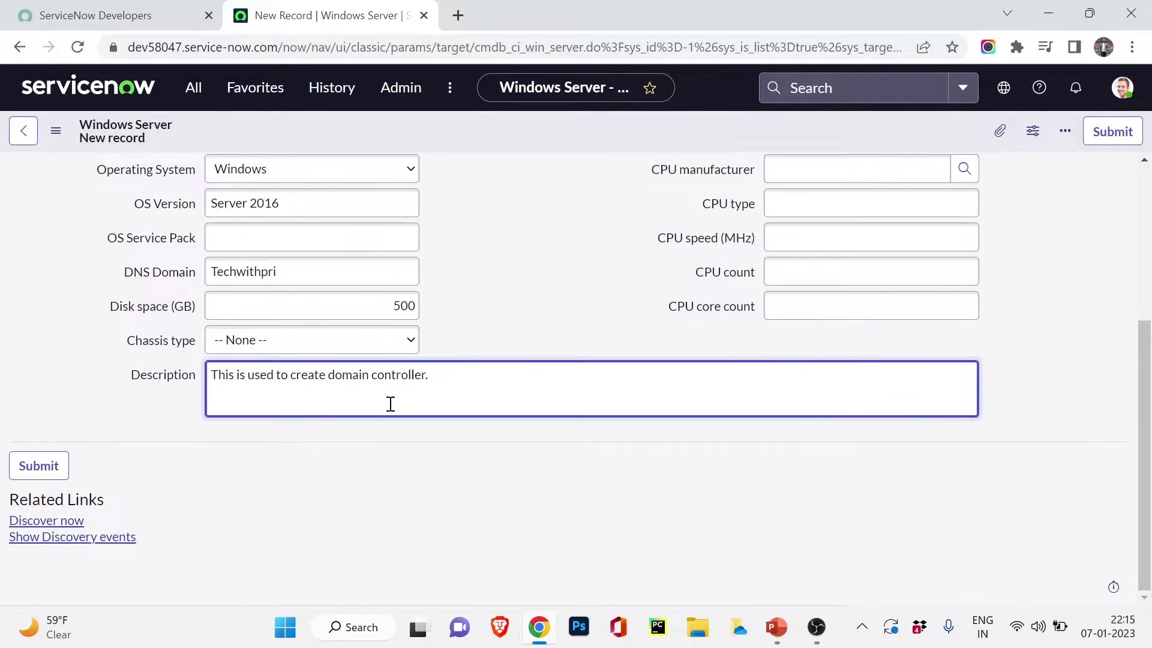
pyautogui.scroll(4, 393, 402)
pyautogui.rightClick(862, 123)
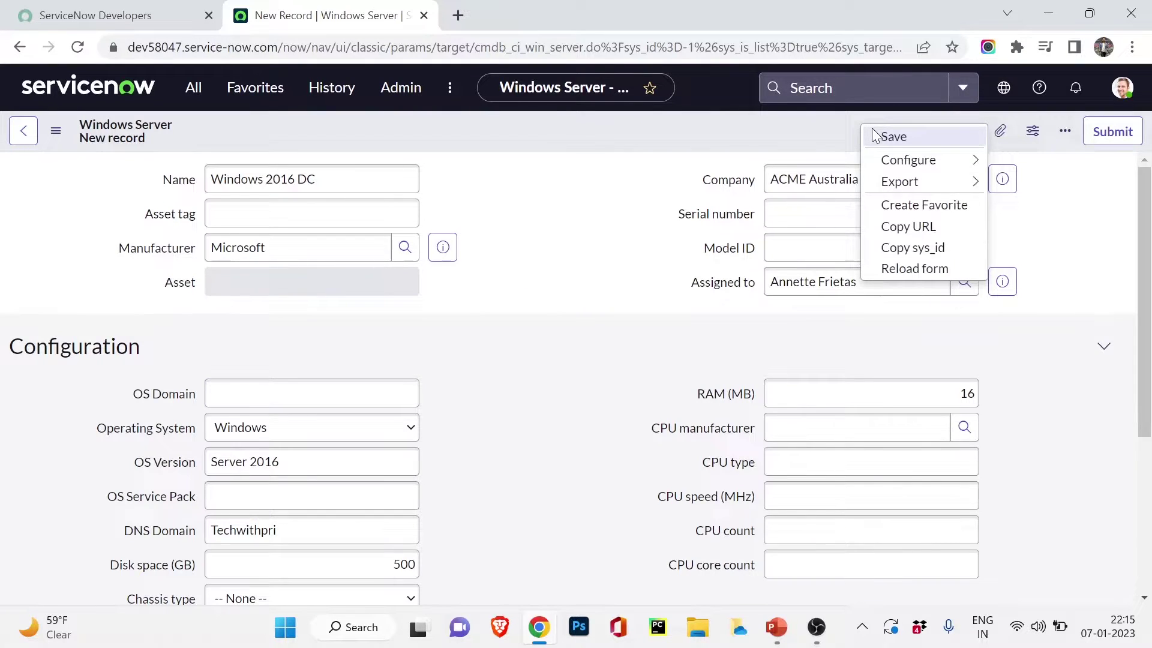
pyautogui.click(881, 134)
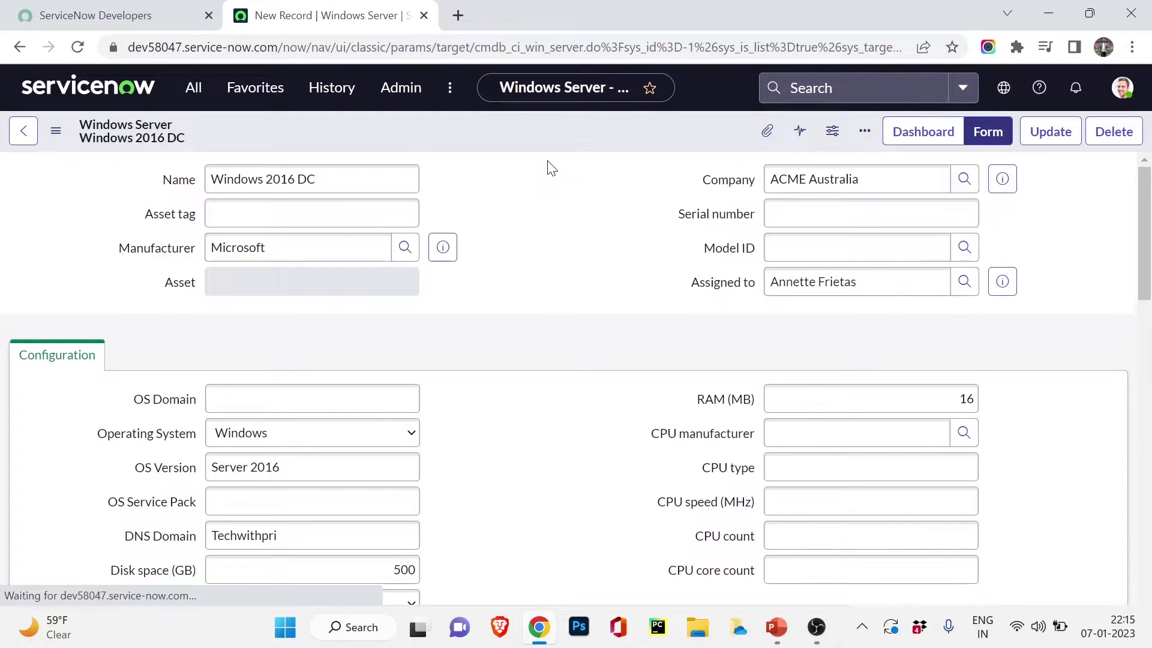
# Return to the recently visited Windows Servers list and open the OWA-SD-01 record.
pyautogui.scroll(-7, 627, 258)
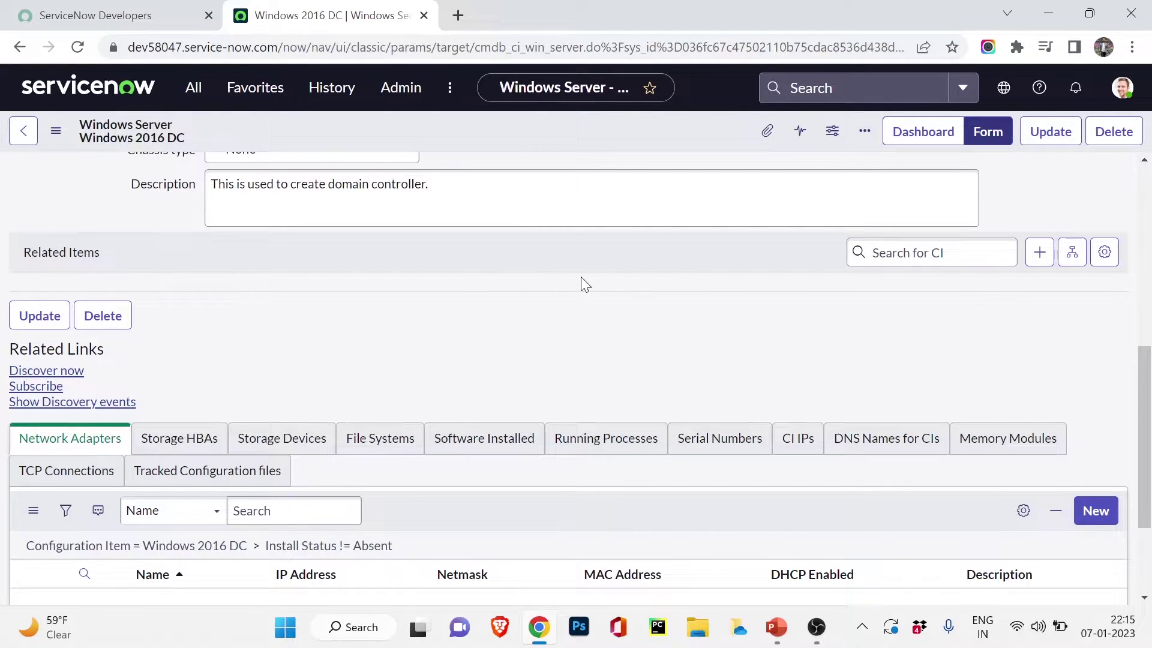
pyautogui.scroll(-2, 586, 276)
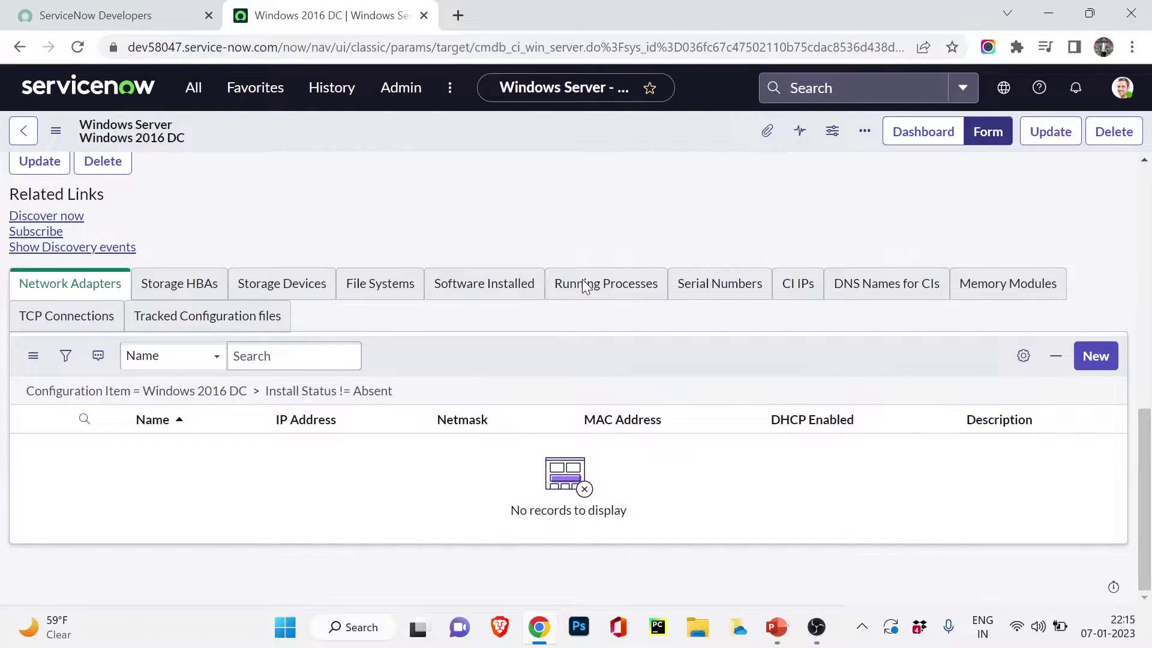
pyautogui.scroll(8, 585, 285)
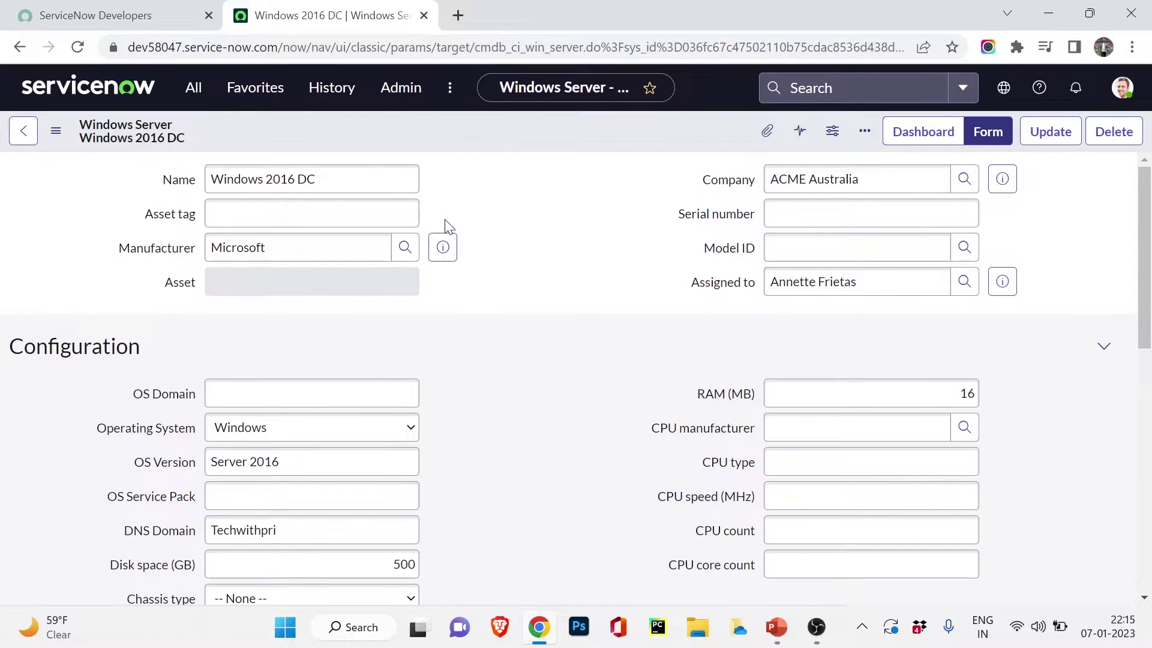
pyautogui.click(331, 85)
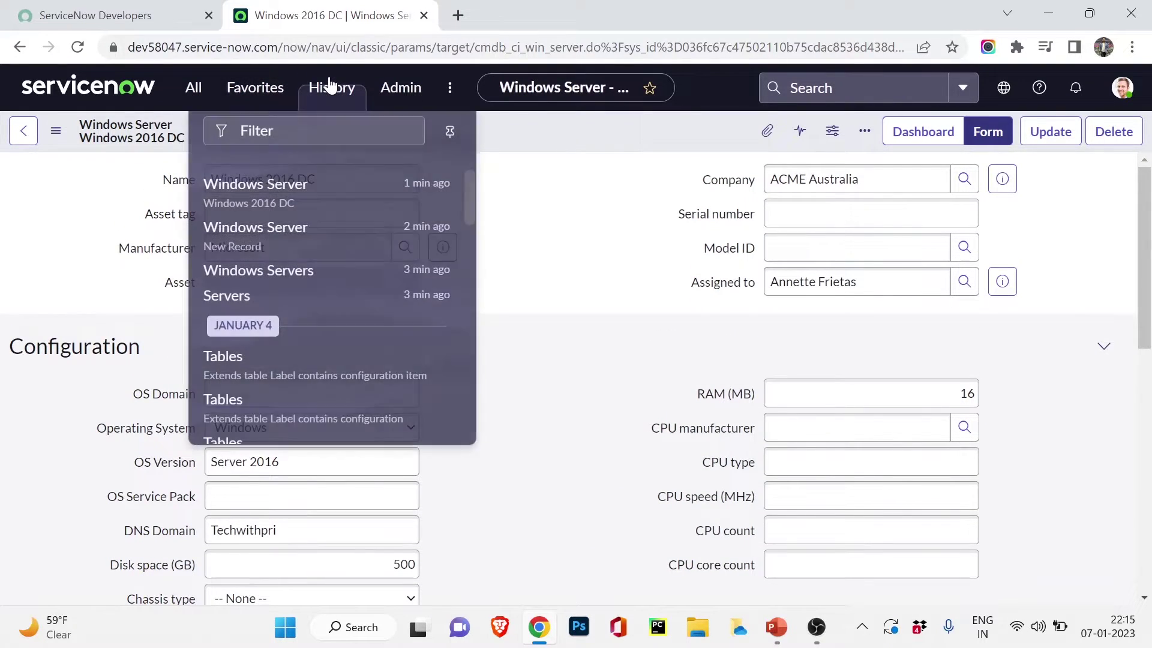
pyautogui.click(225, 272)
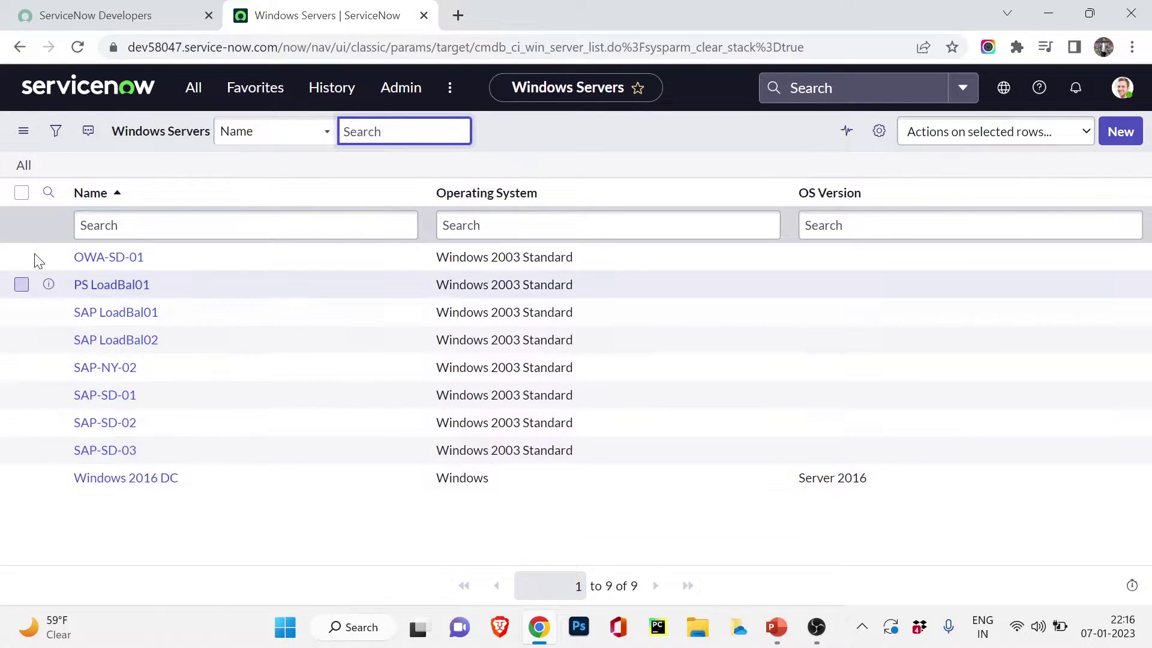
pyautogui.click(106, 258)
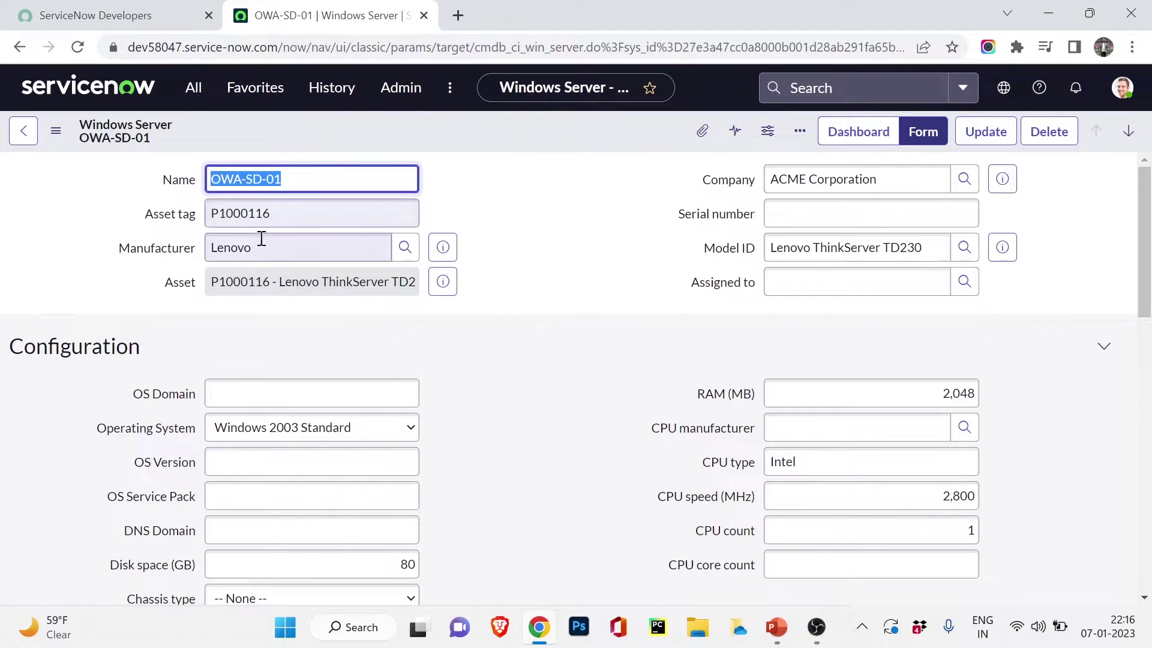
# Examine OWA-SD-01's configuration details and the storage devices, servers and services among its related items.
pyautogui.scroll(-1, 228, 398)
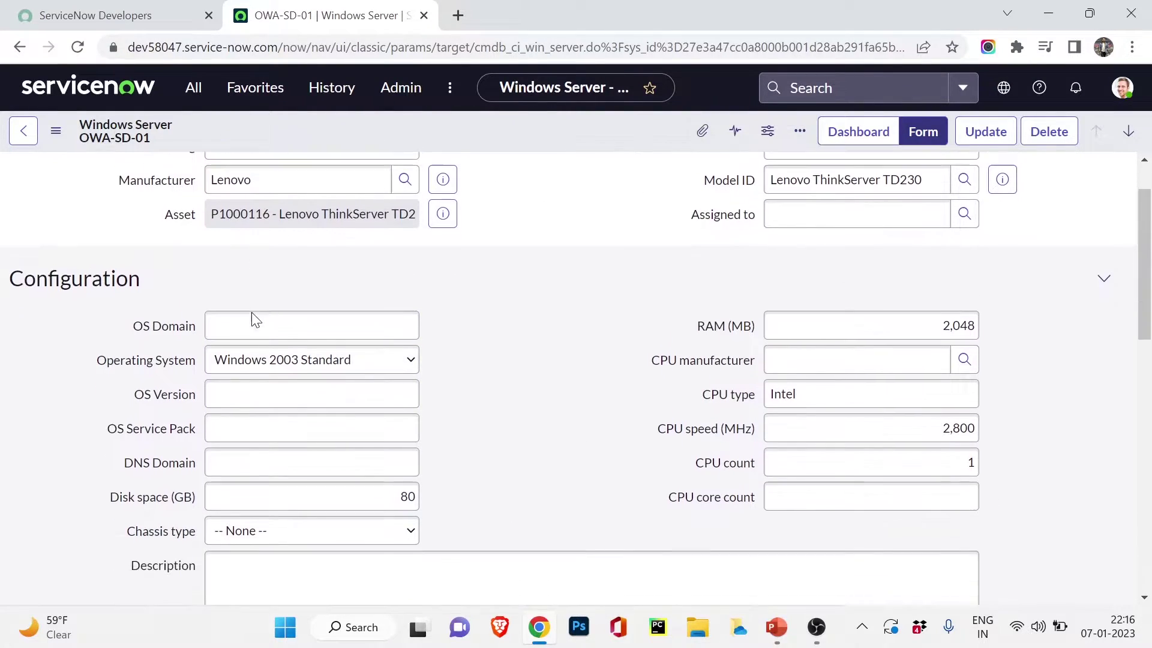
pyautogui.scroll(-9, 253, 318)
pyautogui.scroll(1, 228, 270)
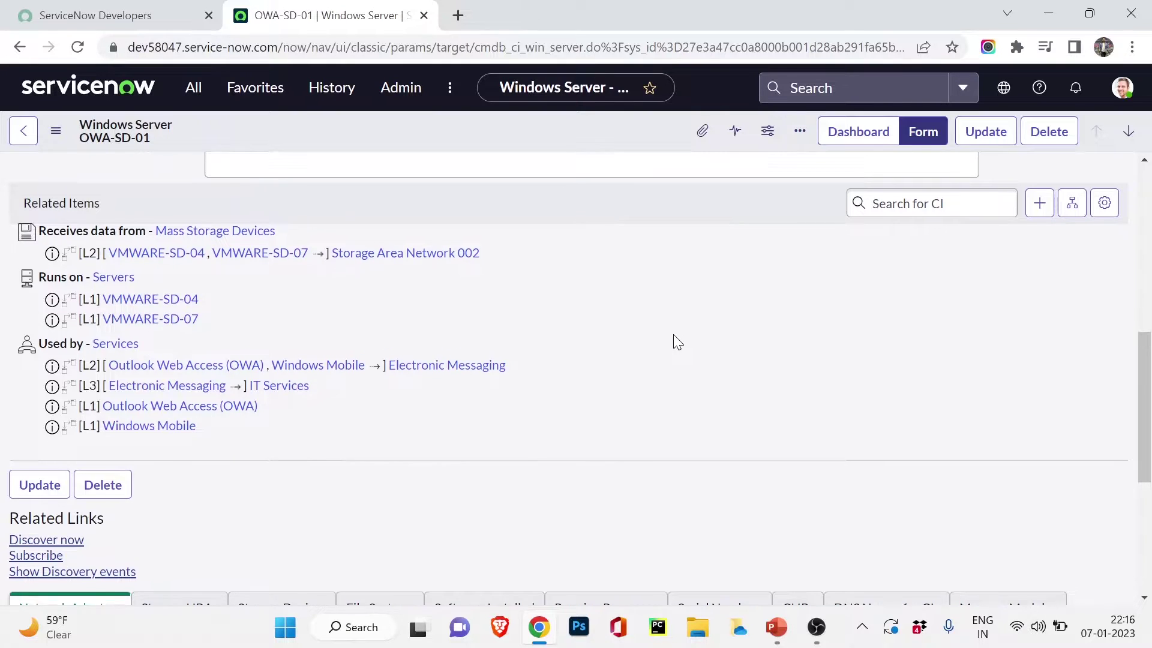
pyautogui.scroll(8, 674, 334)
pyautogui.scroll(-7, 193, 260)
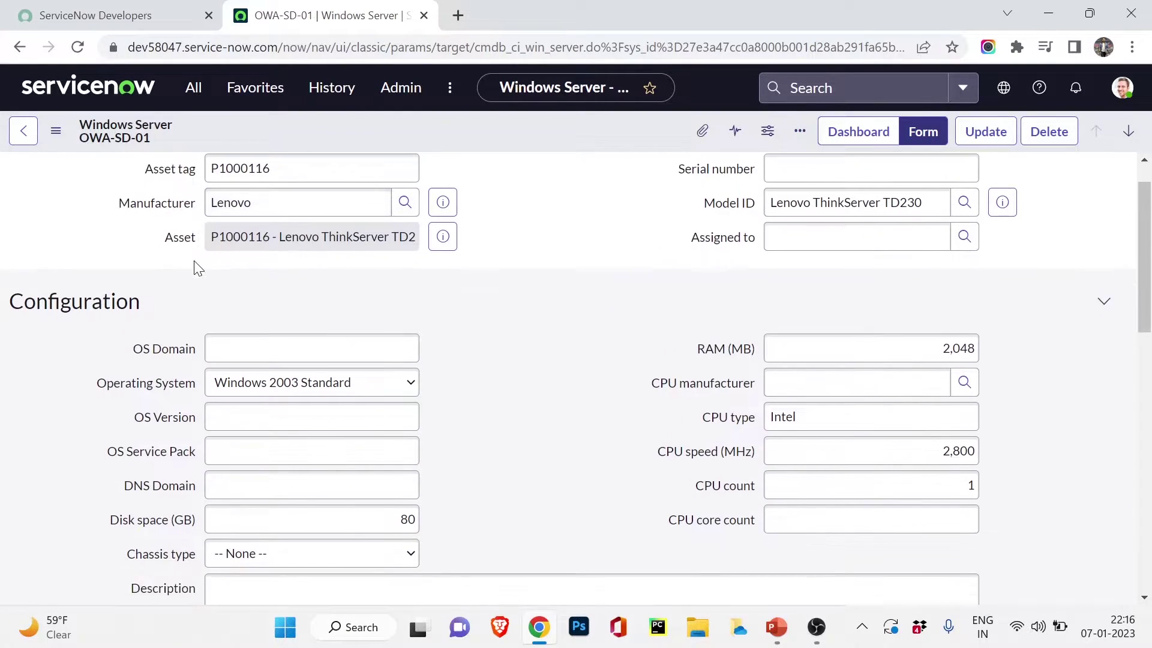
pyautogui.scroll(-1, 103, 293)
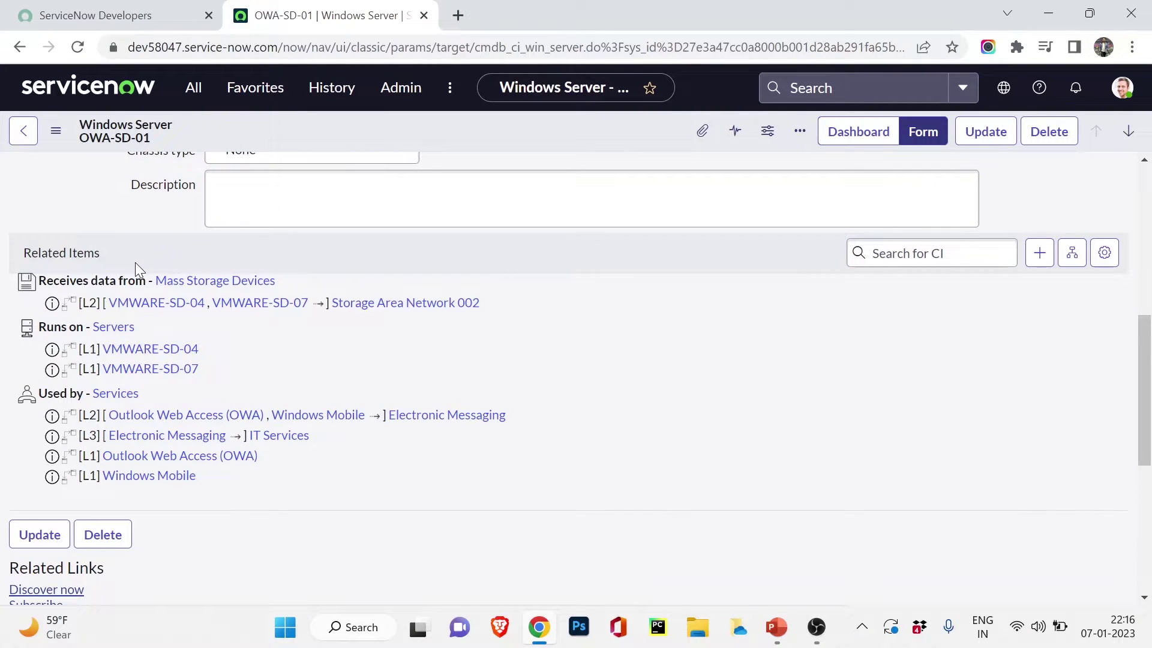
pyautogui.scroll(-2, 895, 231)
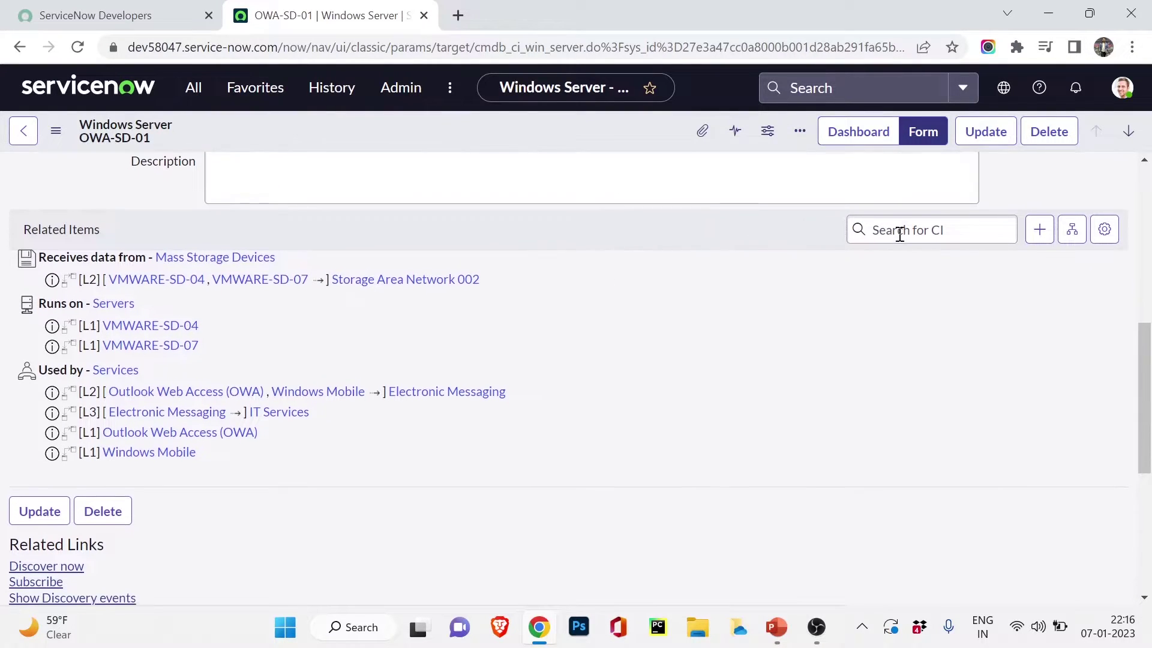
pyautogui.scroll(2, 903, 237)
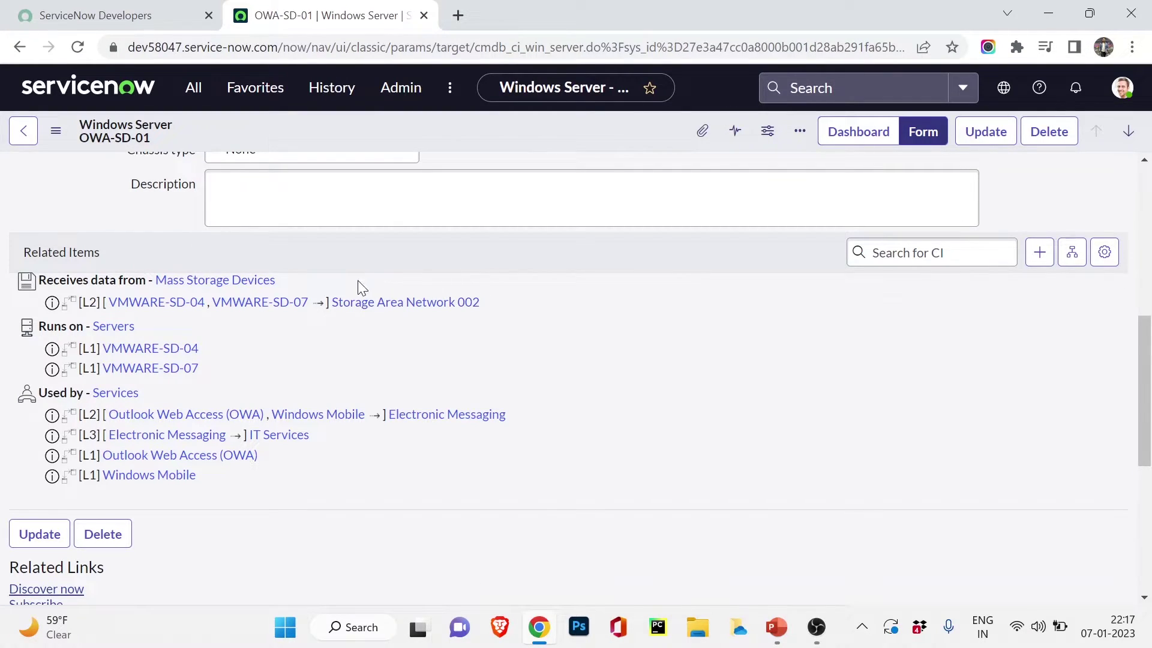
pyautogui.scroll(8, 120, 277)
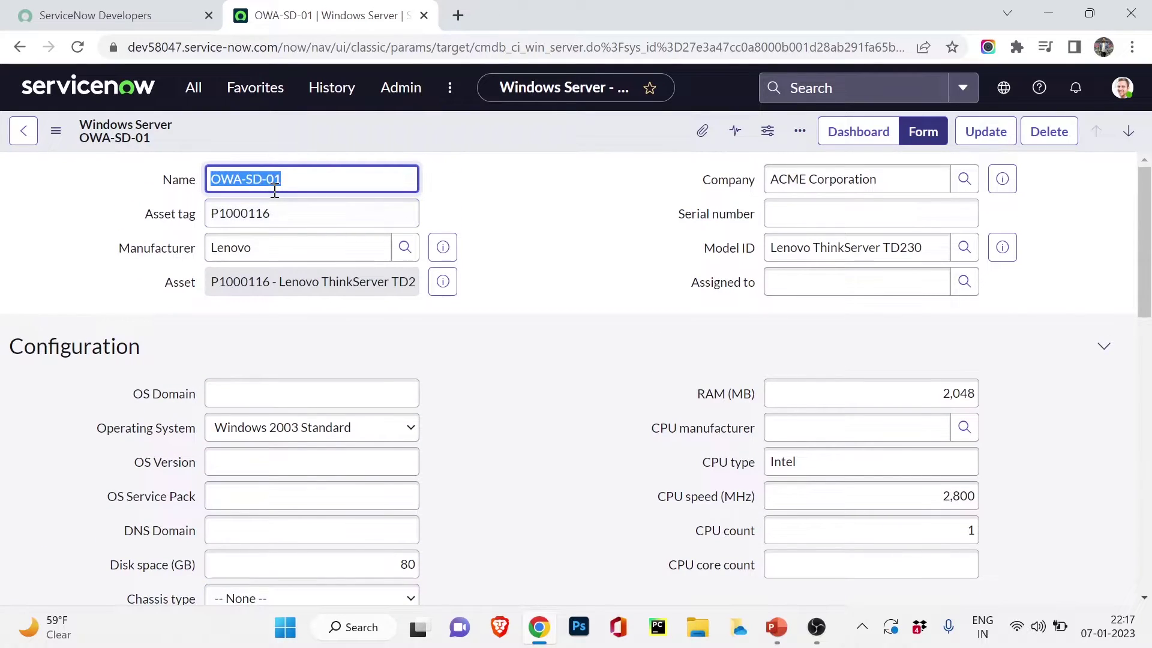
pyautogui.scroll(-1, 185, 257)
pyautogui.scroll(1, 186, 257)
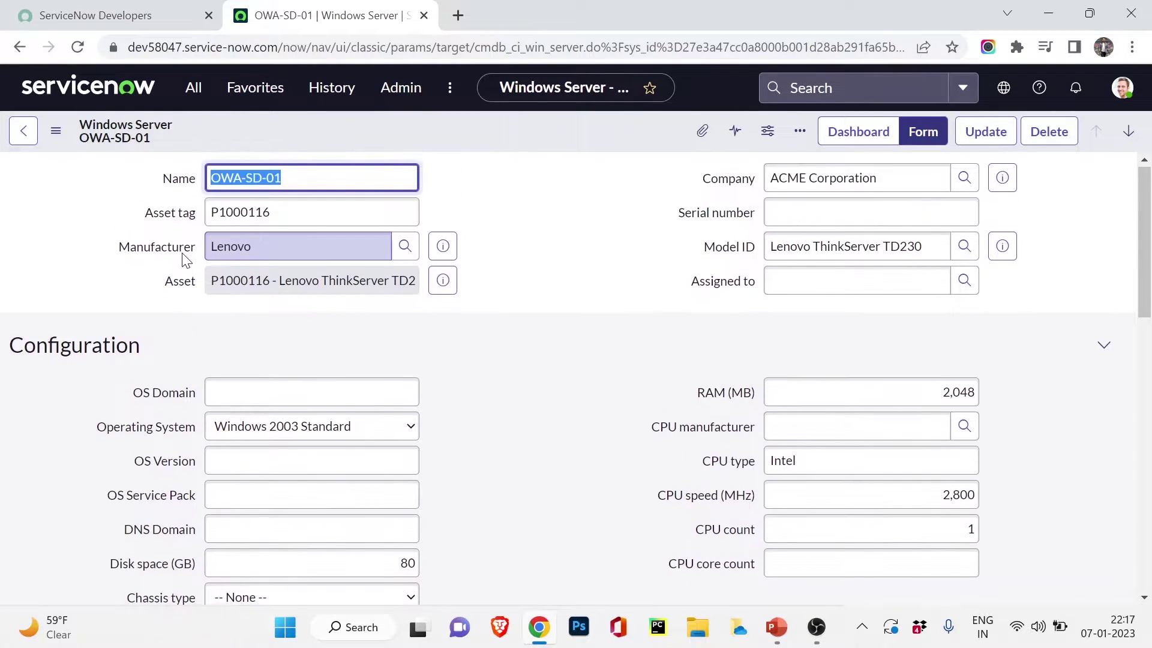
pyautogui.scroll(-5, 185, 262)
pyautogui.scroll(-3, 185, 262)
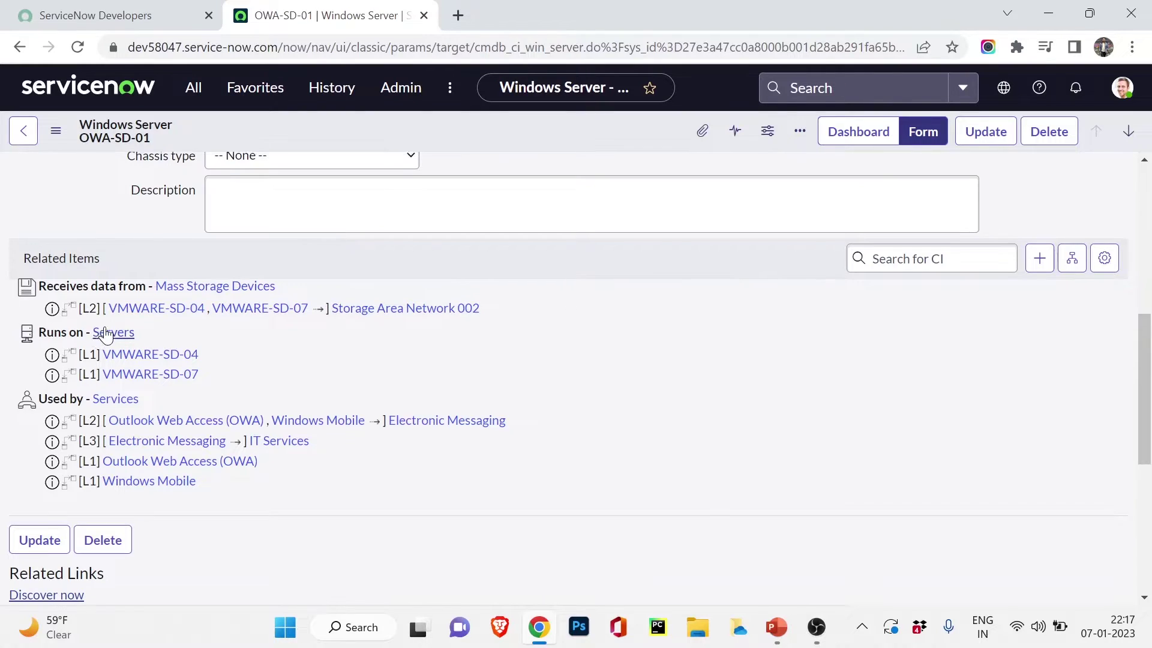
pyautogui.scroll(7, 94, 327)
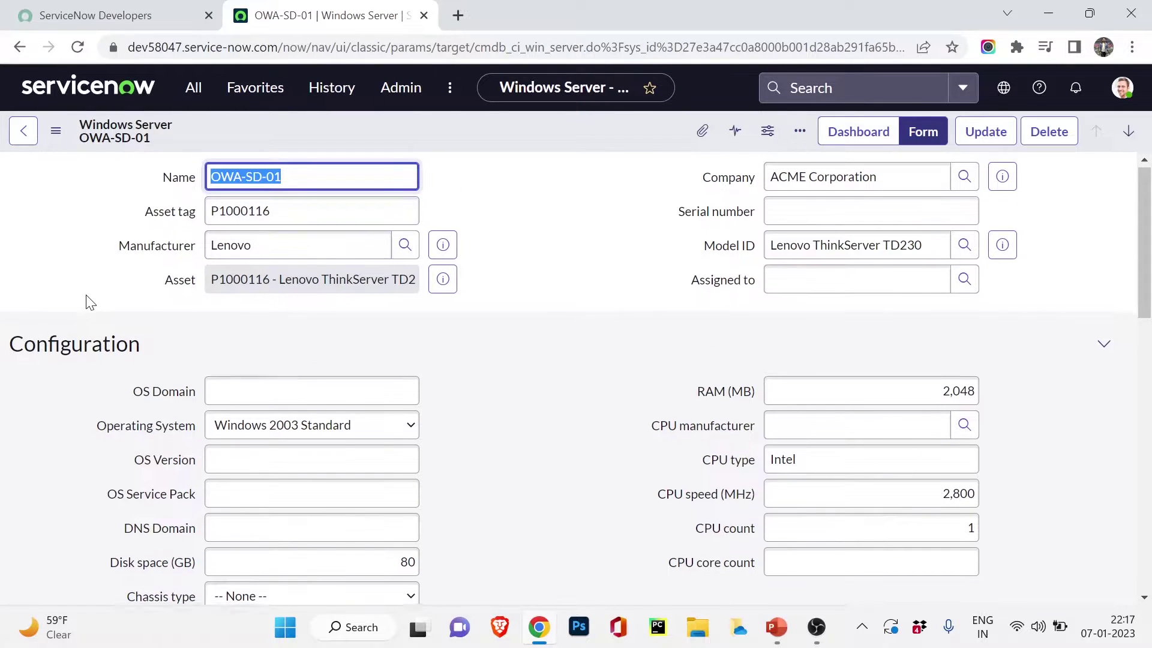
pyautogui.scroll(-7, 85, 301)
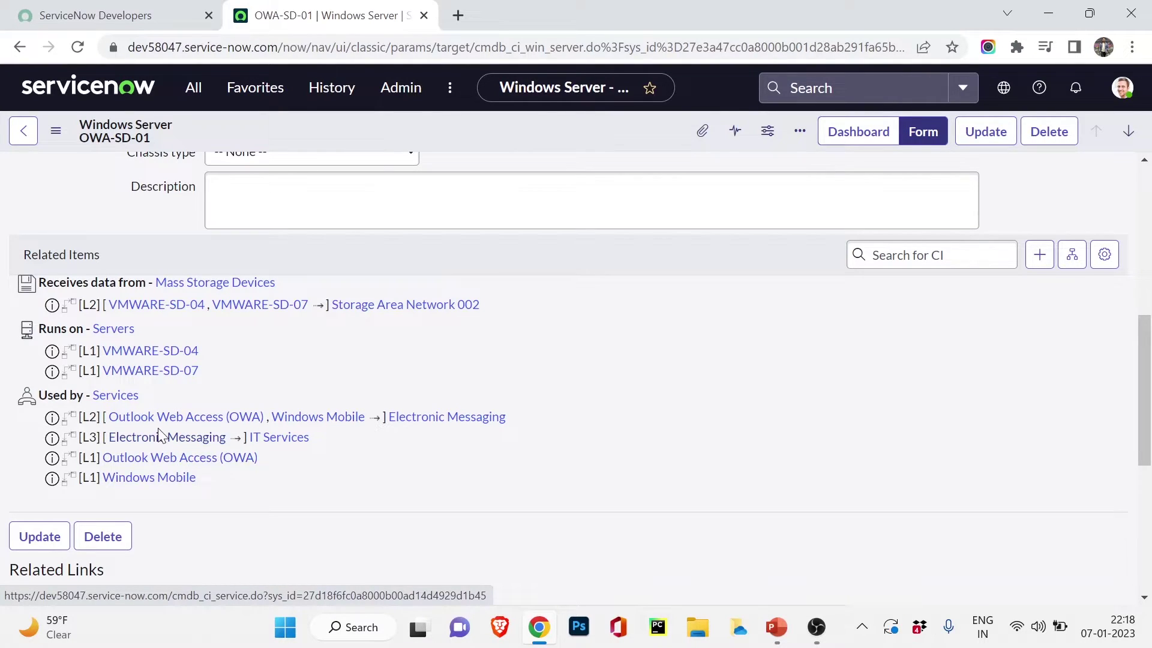
# Reload the OWA-SD-01 record and examine the relationship levels of its Runs on and Used by items.
pyautogui.press('F5')
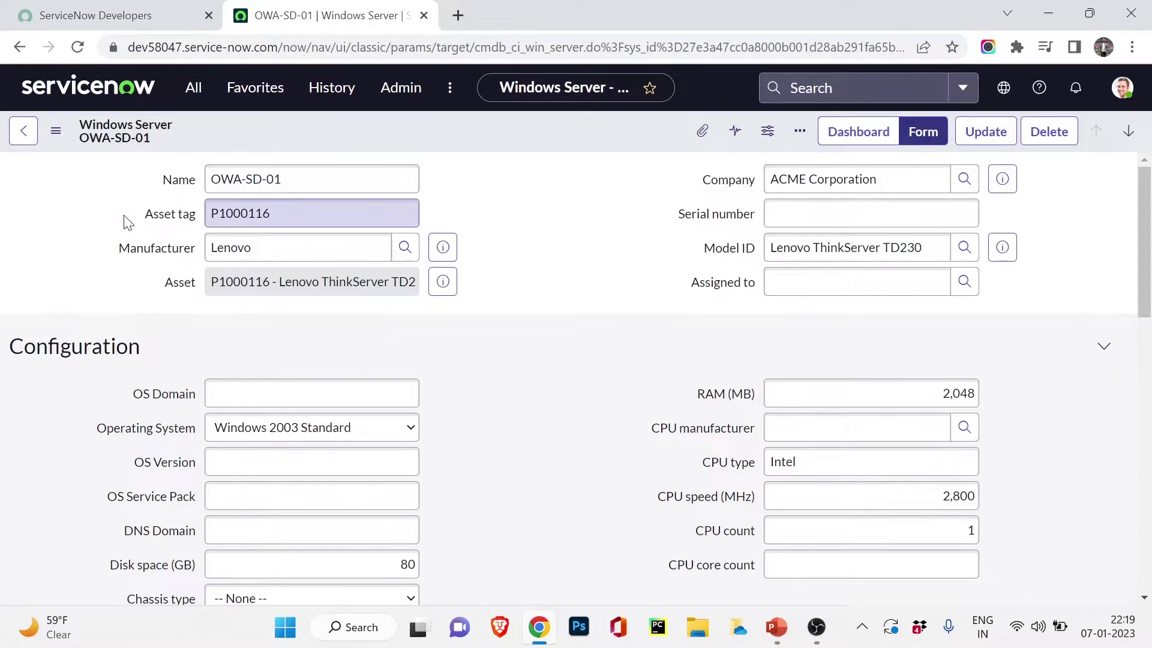
pyautogui.scroll(-5, 108, 222)
pyautogui.scroll(-2, 106, 219)
pyautogui.scroll(1, 105, 218)
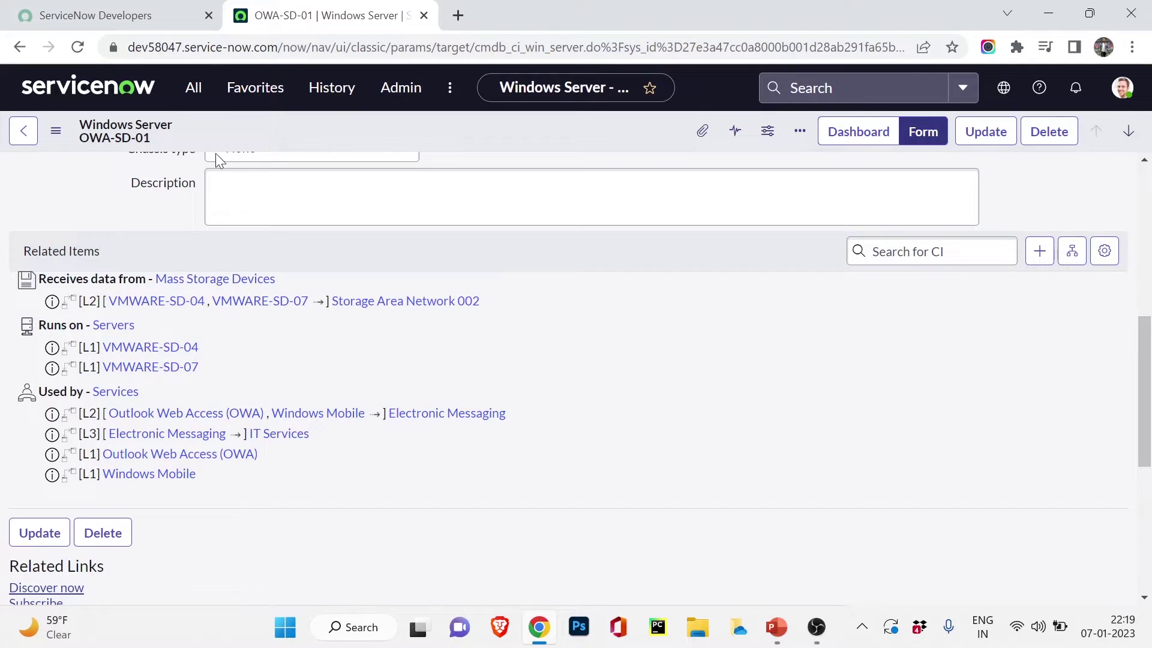
pyautogui.scroll(8, 207, 189)
pyautogui.scroll(-10, 204, 202)
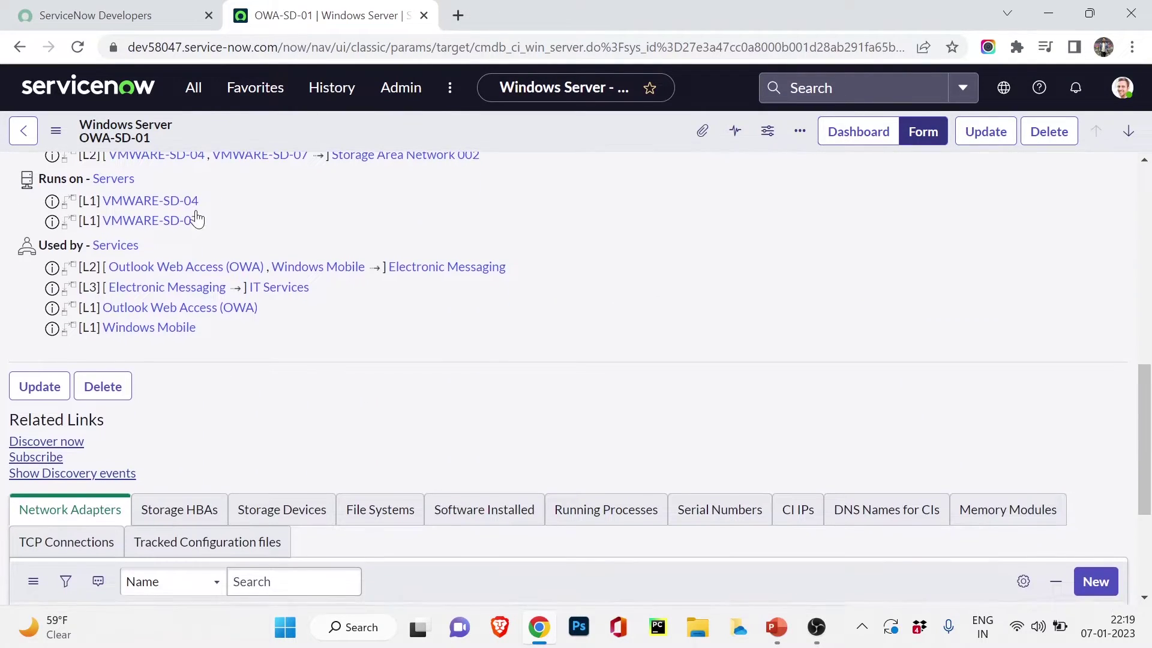
pyautogui.scroll(1, 159, 334)
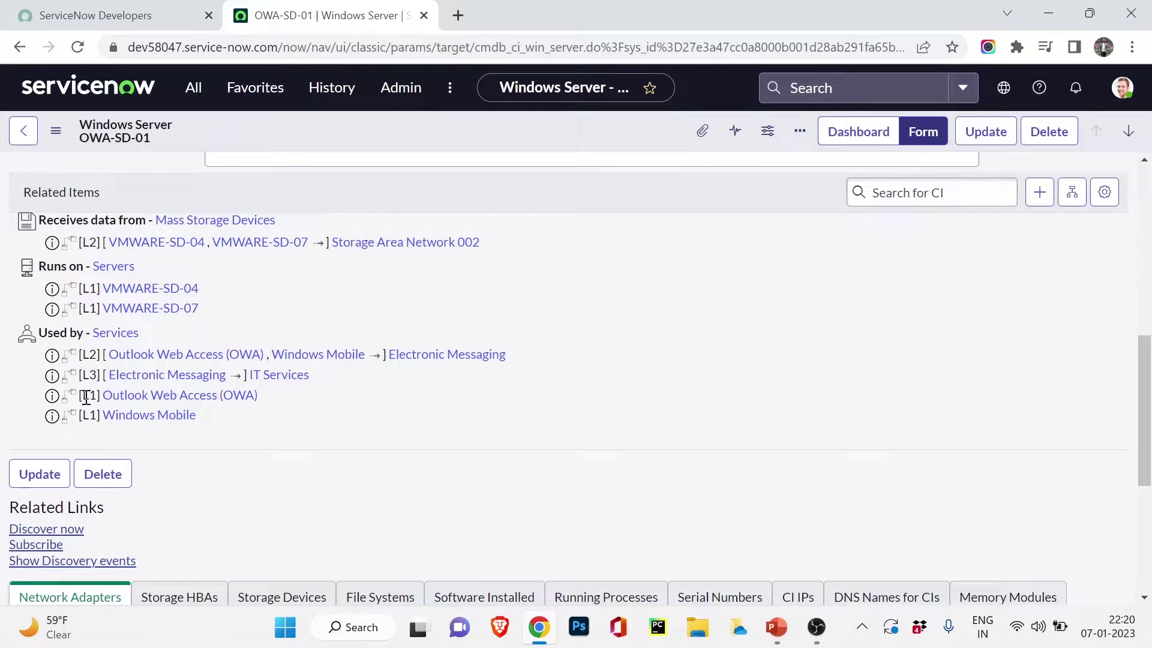
pyautogui.scroll(15, 85, 397)
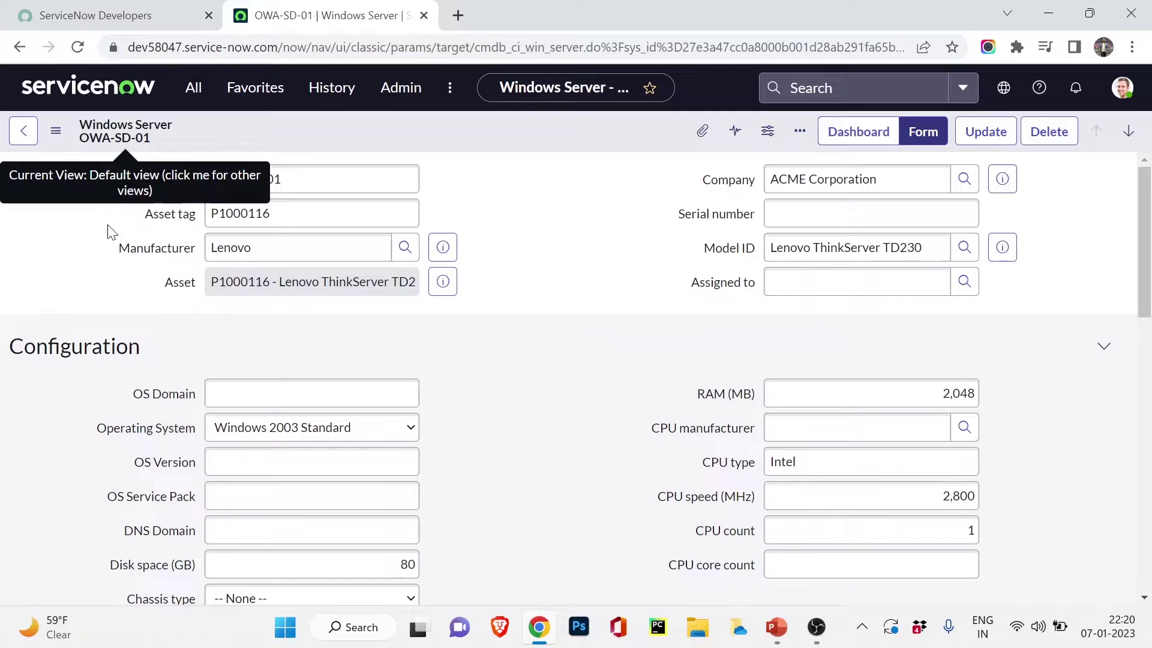
pyautogui.scroll(-15, 95, 336)
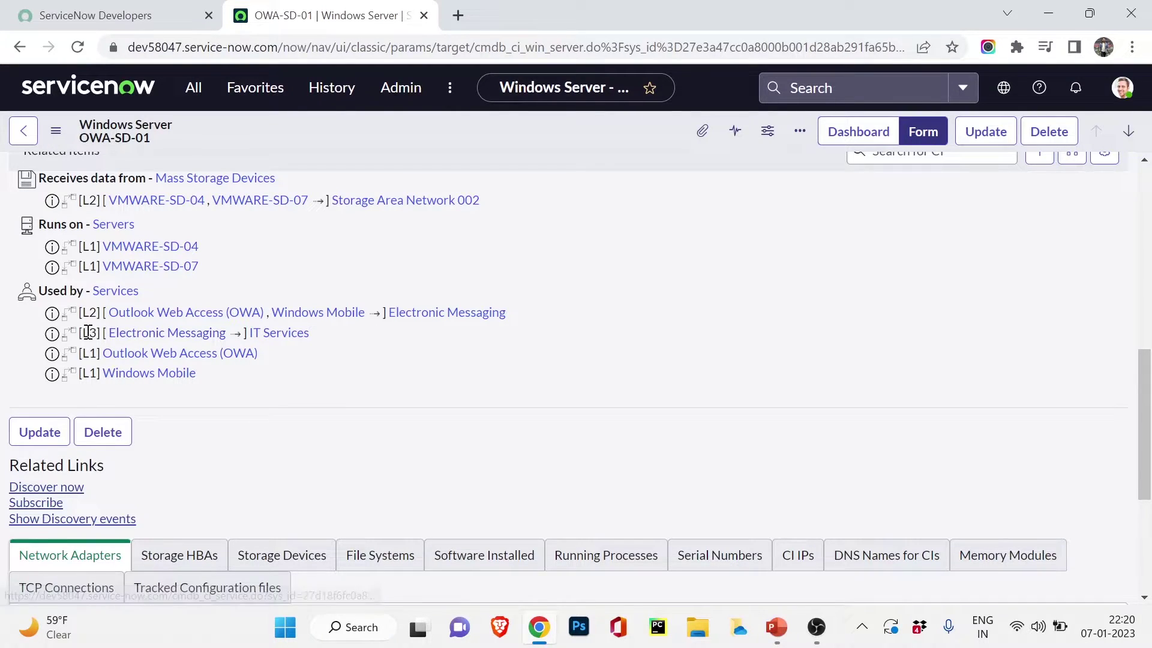
pyautogui.scroll(3, 88, 333)
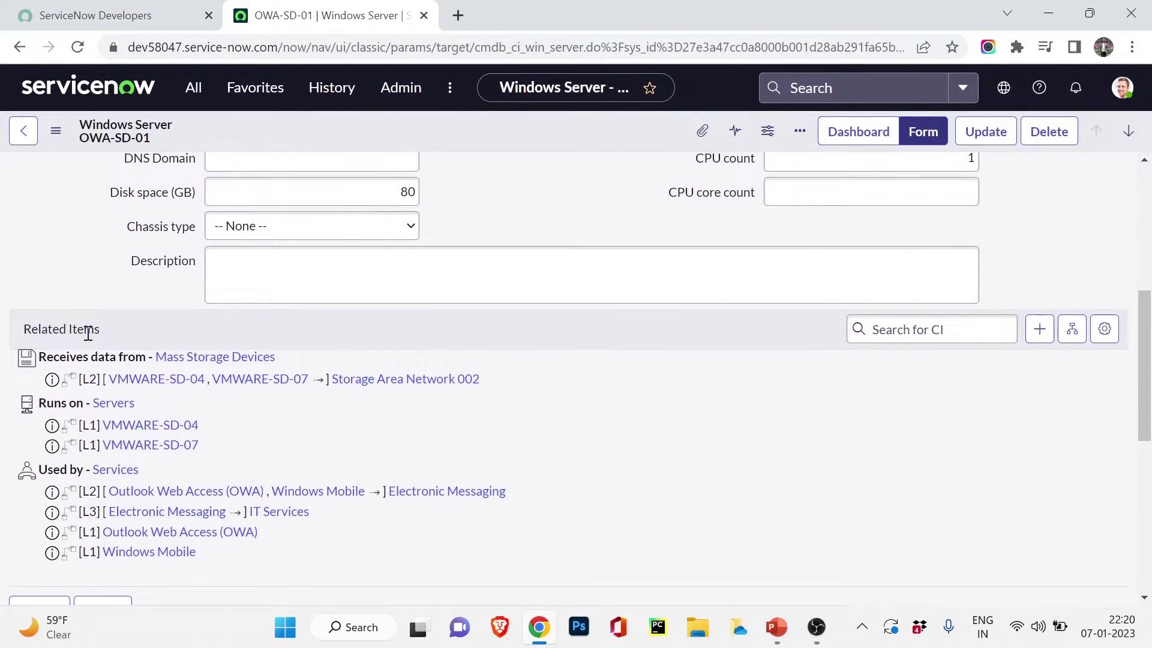
# Open the dependency view of OWA-SD-01 in a separate tab, then go back to the server's record details.
pyautogui.click(1073, 333)
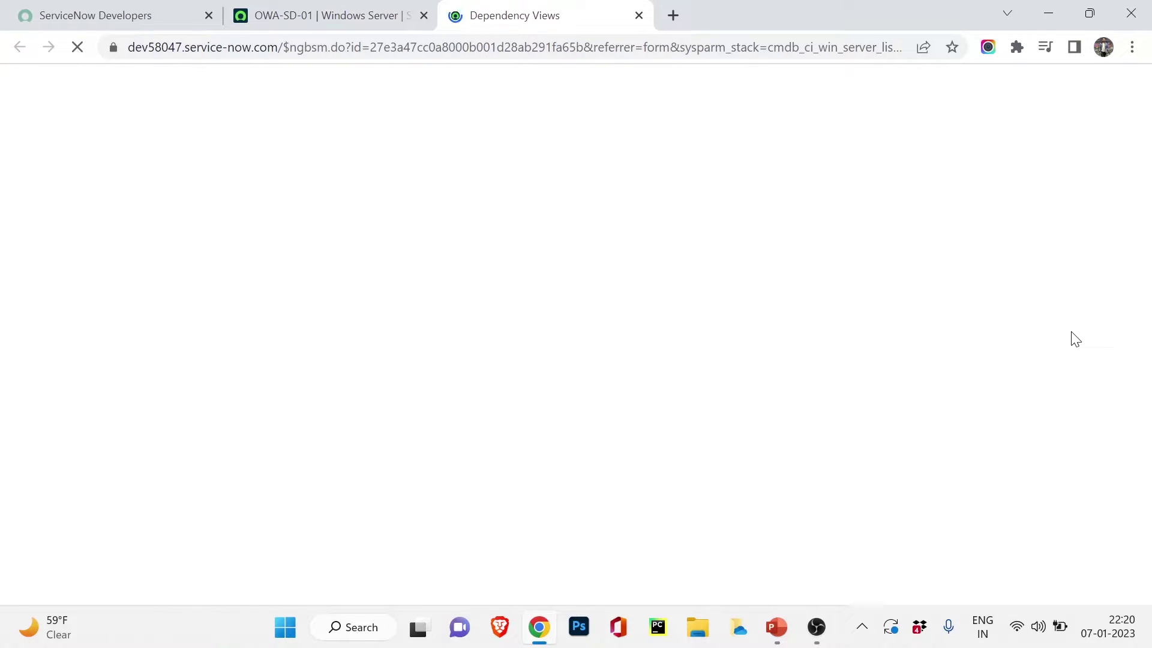
pyautogui.click(338, 13)
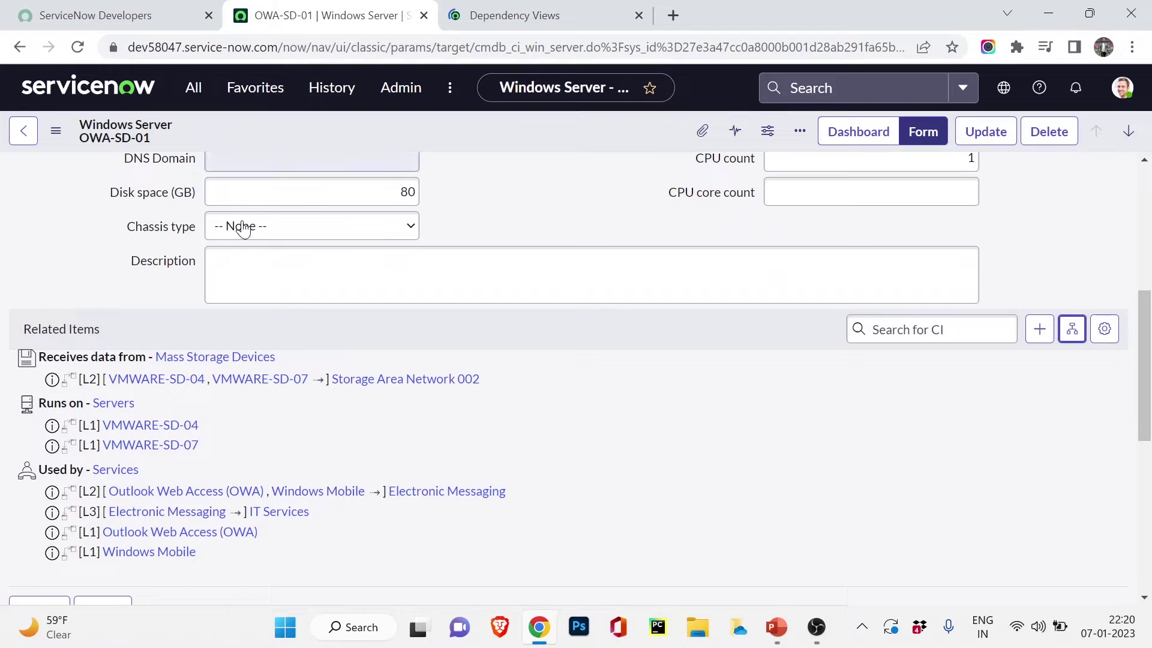
pyautogui.scroll(4, 229, 236)
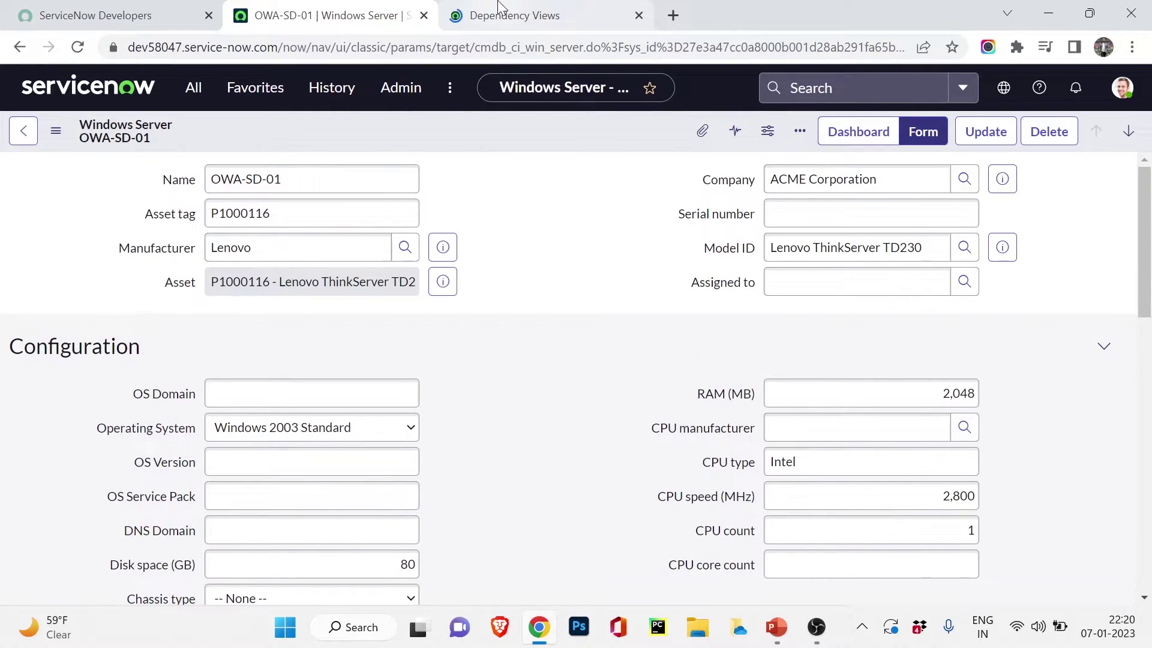
# Examine the services upstream of OWA-SD-01 in its dependency view and compare them with the related items on its record.
pyautogui.click(499, 9)
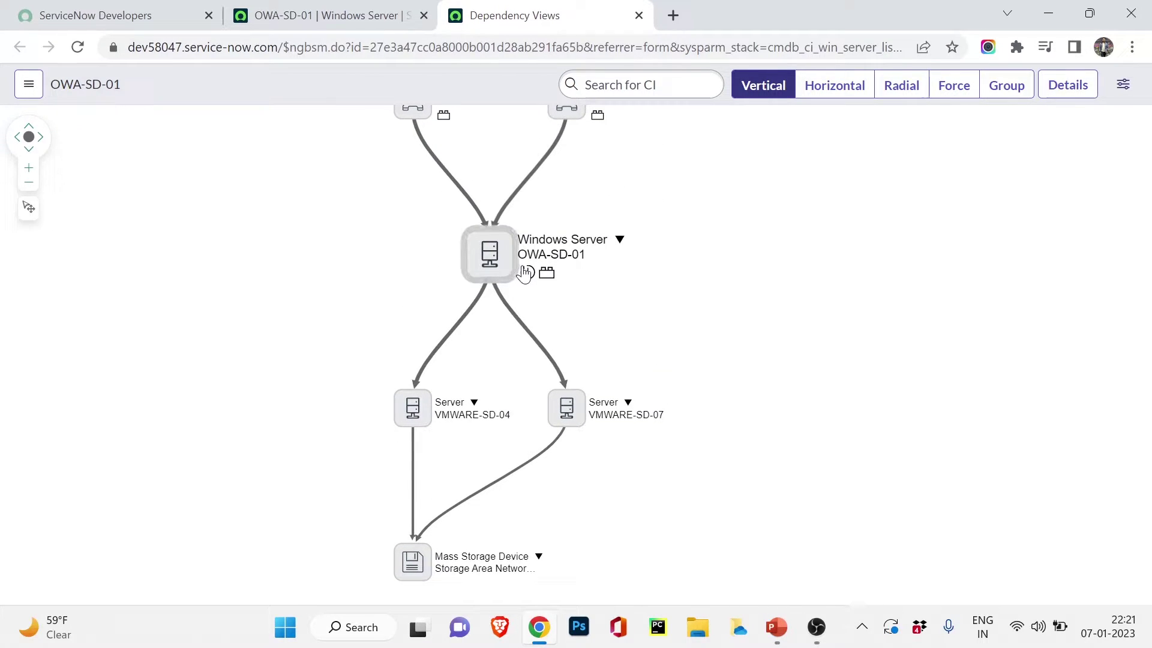
pyautogui.moveTo(712, 193); pyautogui.dragTo(660, 475)
pyautogui.moveTo(620, 332); pyautogui.dragTo(630, 362)
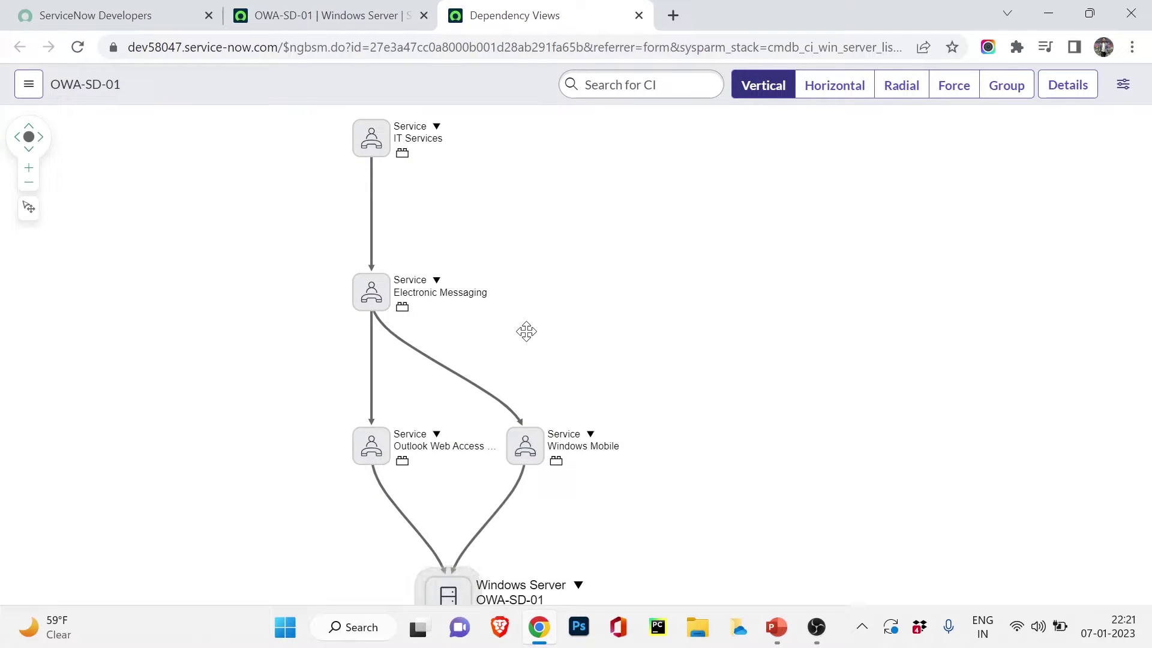
pyautogui.click(318, 18)
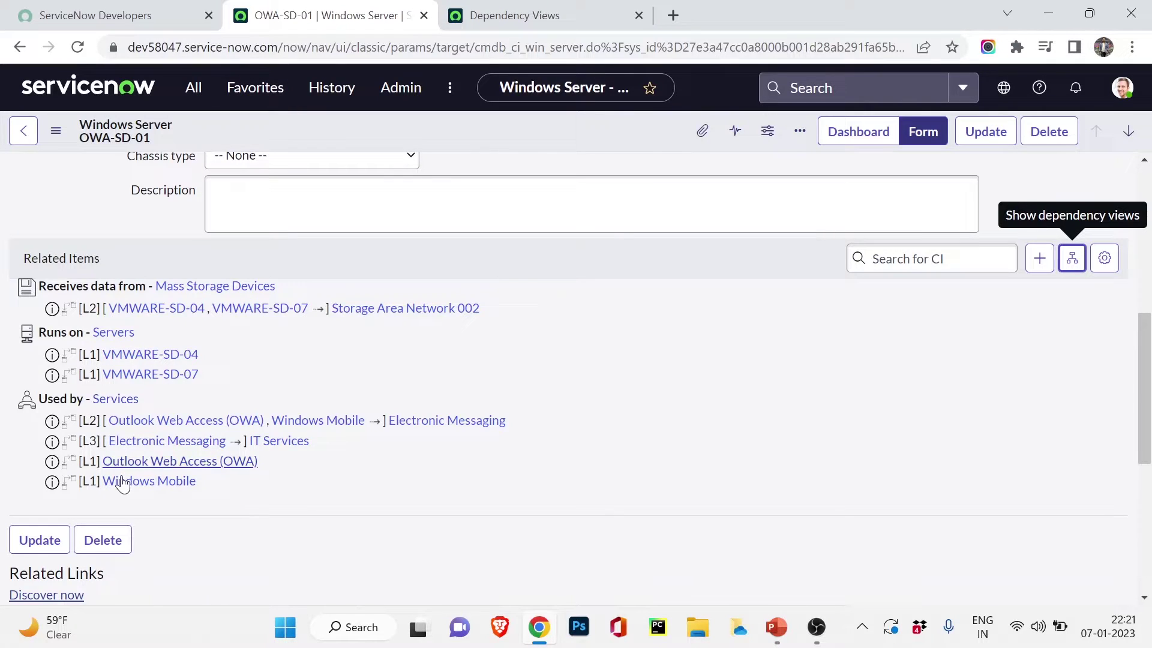
pyautogui.click(530, 8)
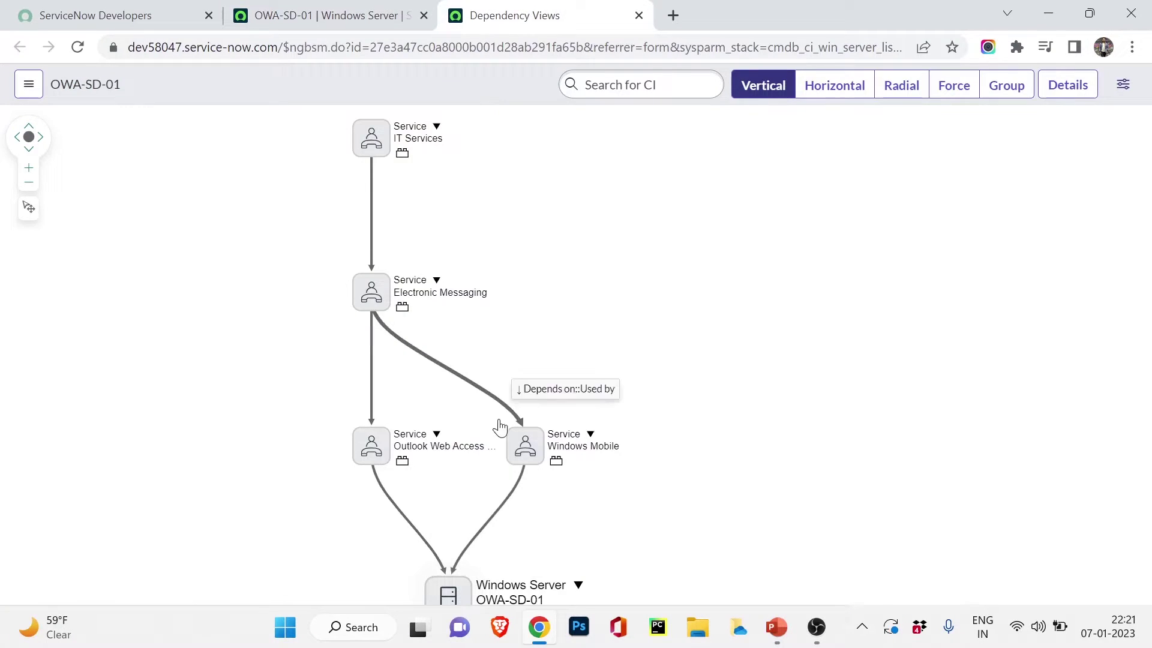
# Examine how Outlook Web Access and Windows Mobile link OWA-SD-01 to Electronic Messaging in the dependency view.
pyautogui.scroll(-1, 689, 307)
pyautogui.moveTo(686, 291); pyautogui.dragTo(705, 273)
pyautogui.scroll(3, 704, 272)
pyautogui.scroll(2, 699, 310)
pyautogui.moveTo(566, 412); pyautogui.dragTo(710, 275)
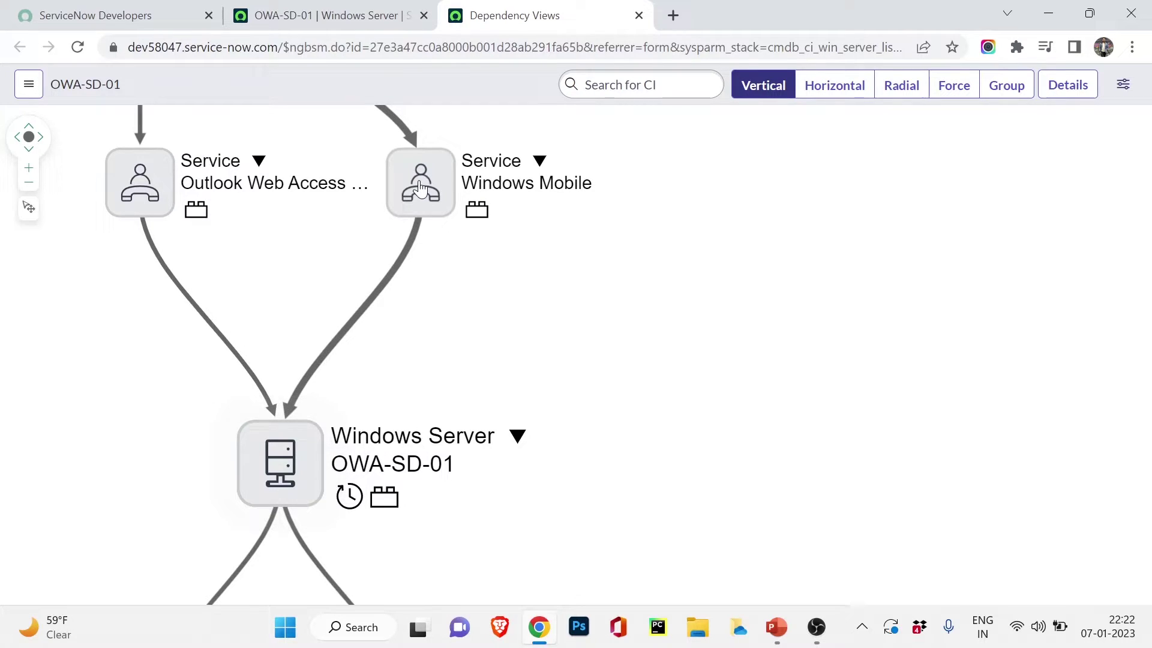
pyautogui.moveTo(417, 239)
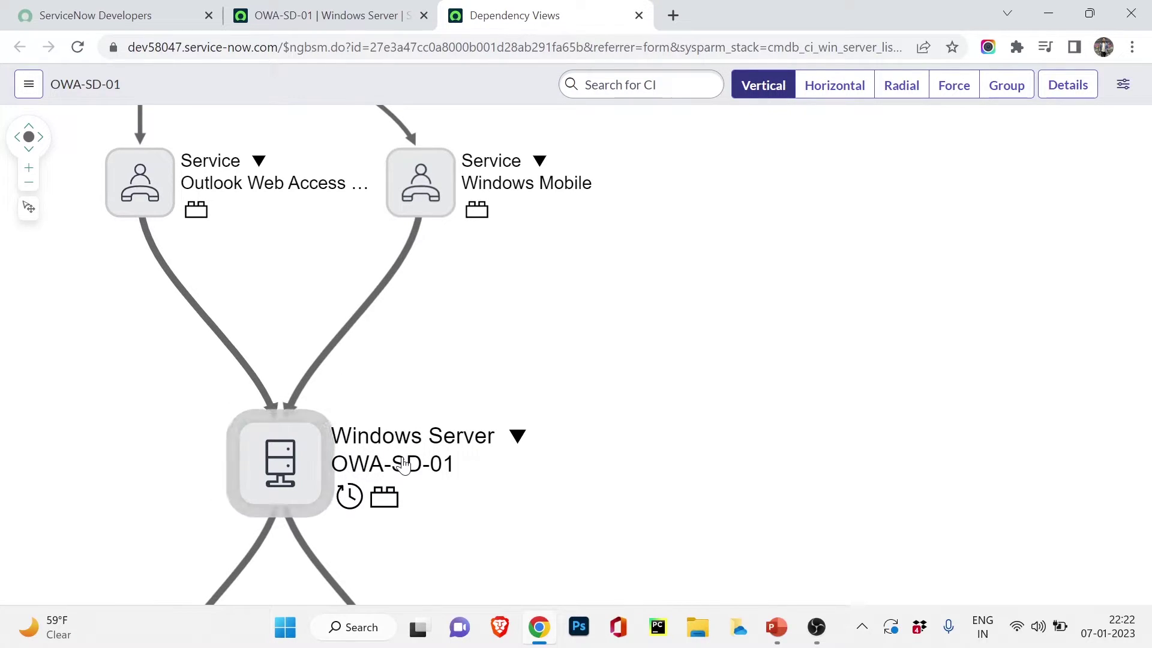
pyautogui.moveTo(105, 370); pyautogui.dragTo(163, 418)
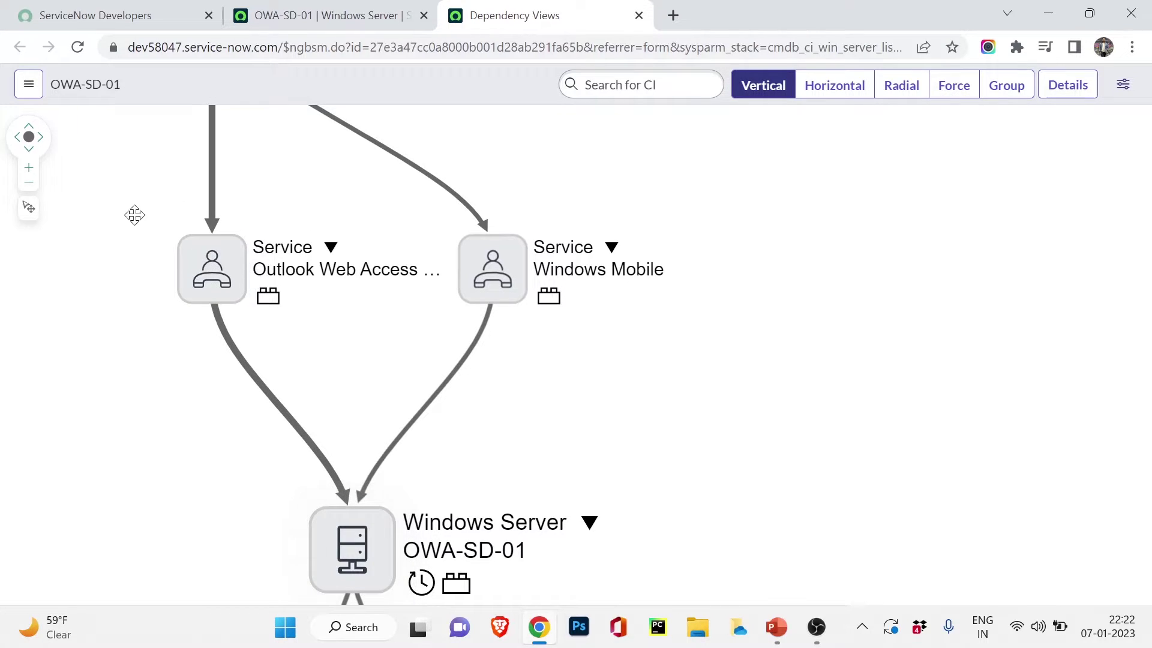
pyautogui.moveTo(123, 200); pyautogui.dragTo(129, 416)
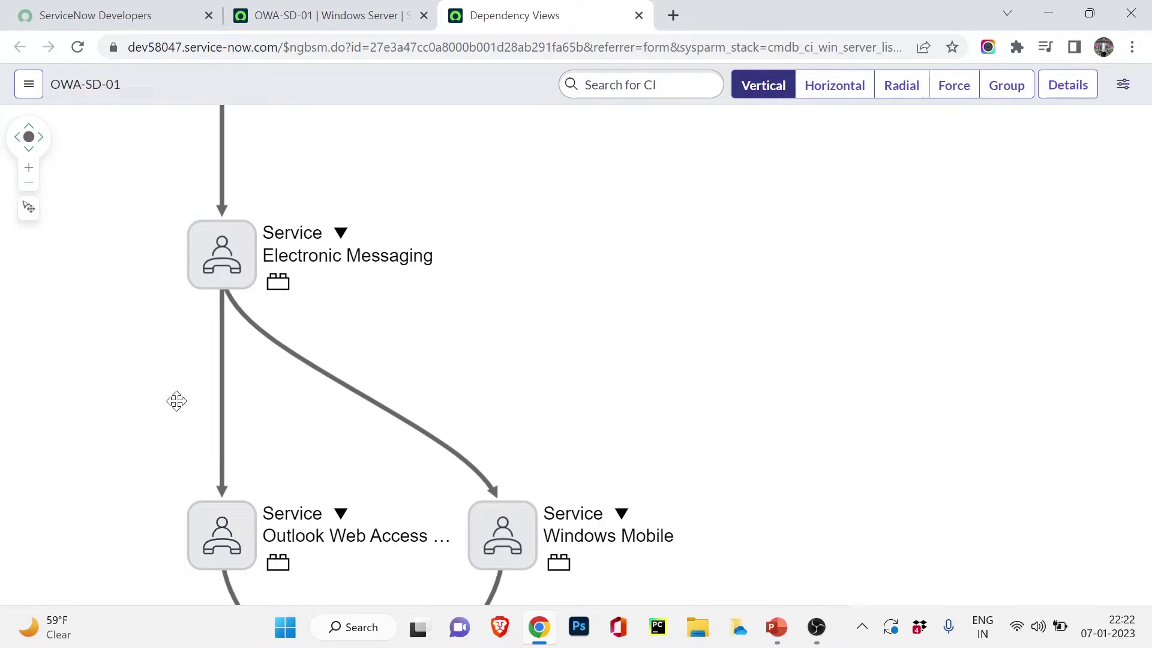
pyautogui.moveTo(155, 425); pyautogui.dragTo(139, 219)
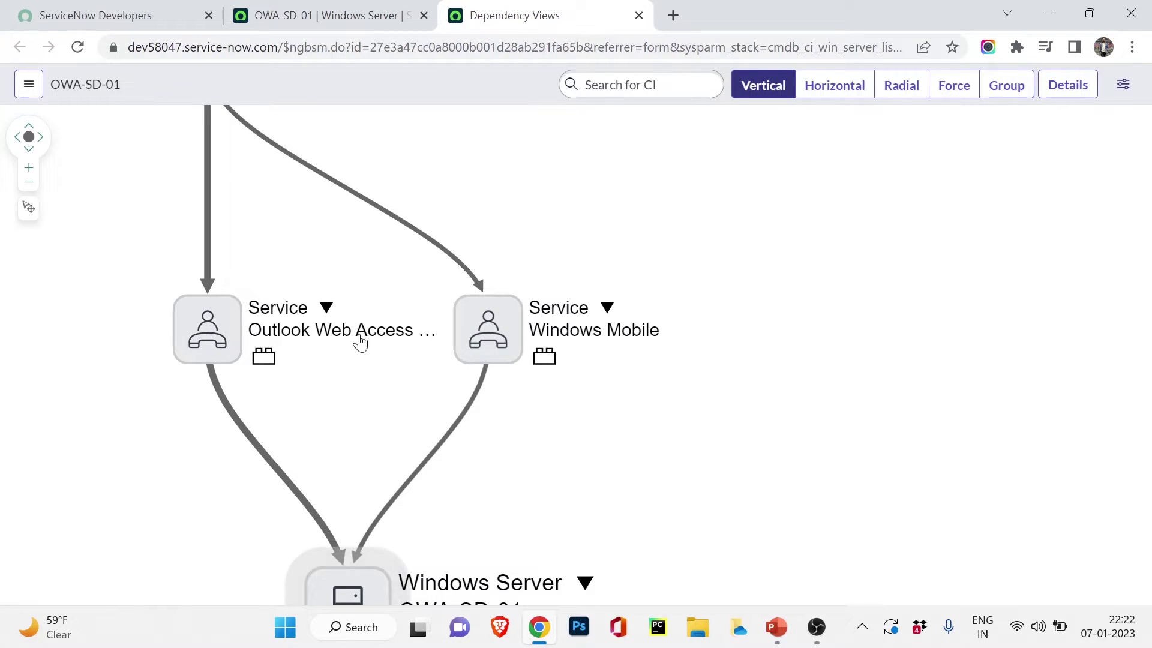
# Compare the Used by services on OWA-SD-01's record with the Depends on::Used by links in its dependency view.
pyautogui.click(379, 8)
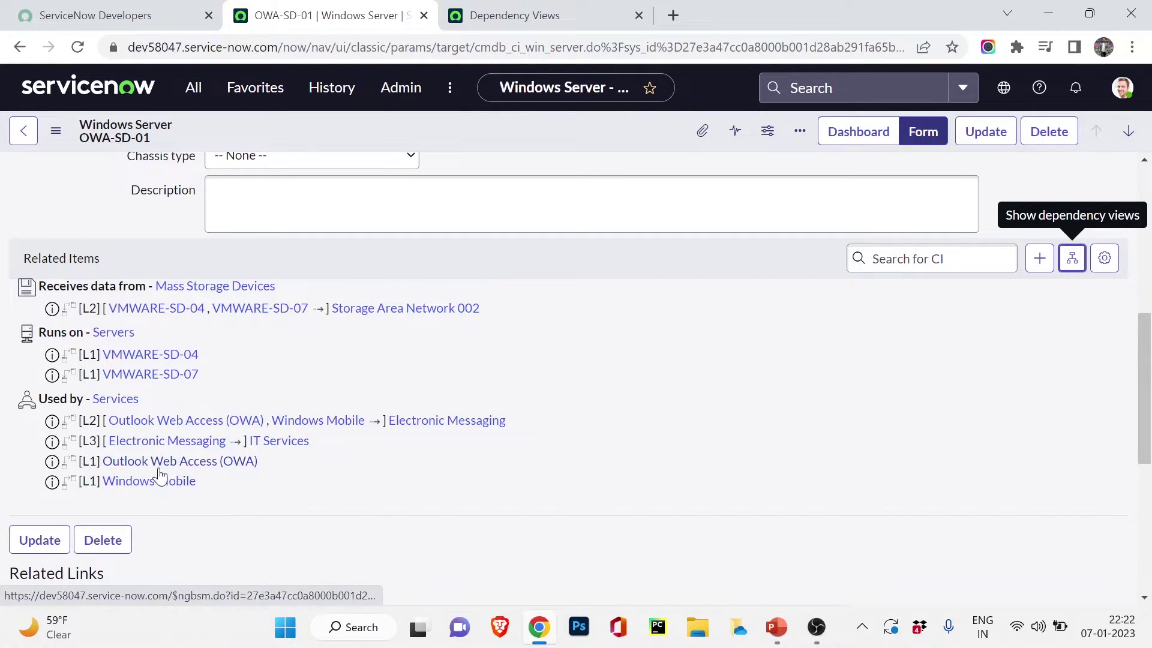
pyautogui.click(515, 15)
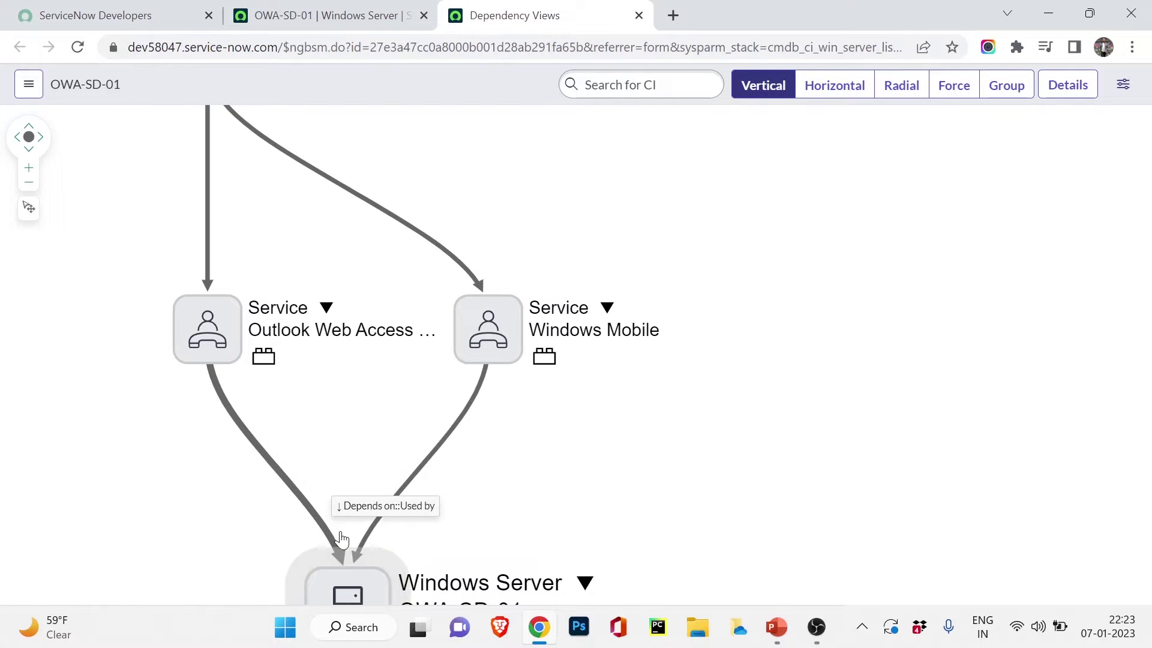
pyautogui.scroll(-3, 590, 454)
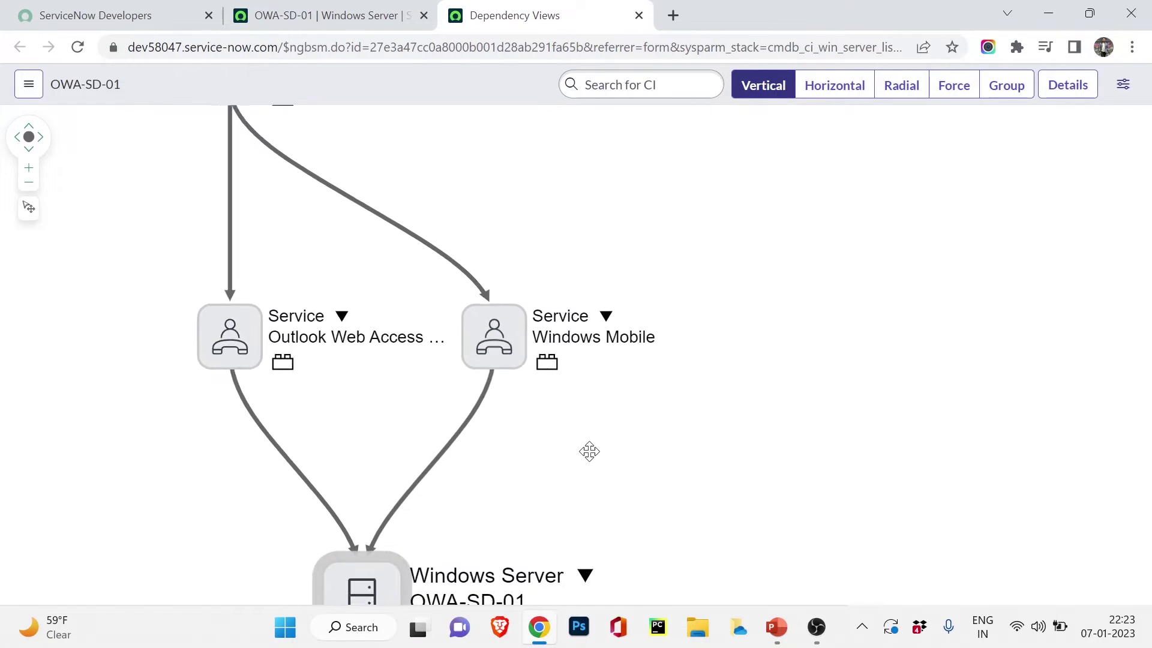
pyautogui.moveTo(595, 456); pyautogui.dragTo(590, 374)
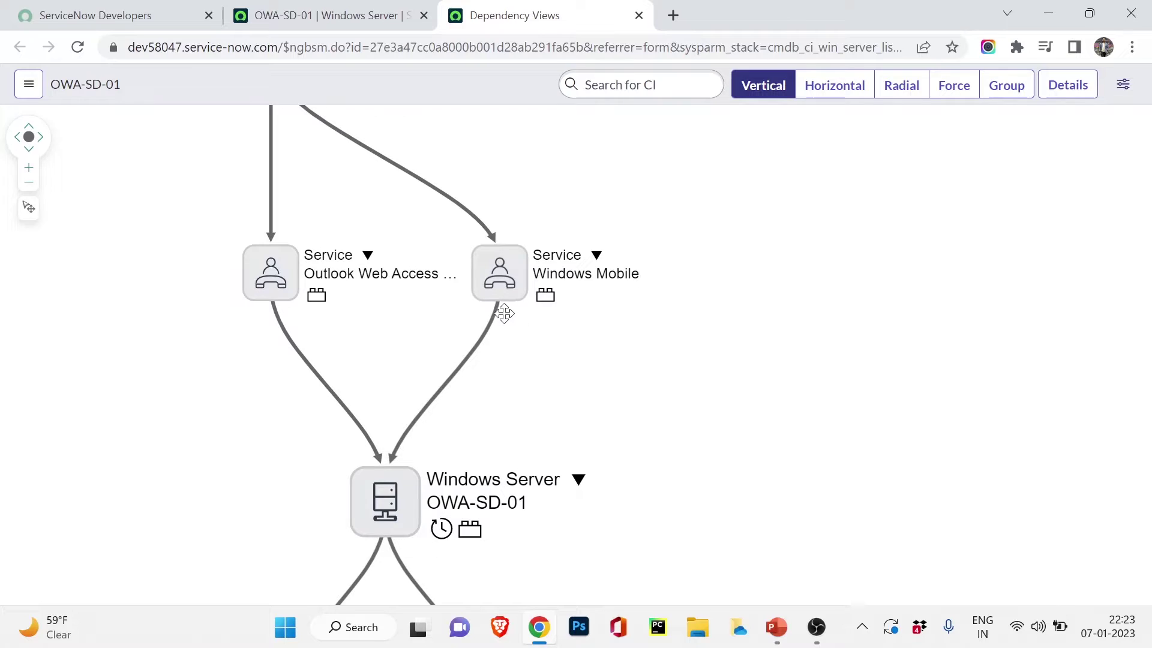
pyautogui.moveTo(184, 210); pyautogui.dragTo(187, 424)
pyautogui.moveTo(186, 270); pyautogui.dragTo(174, 332)
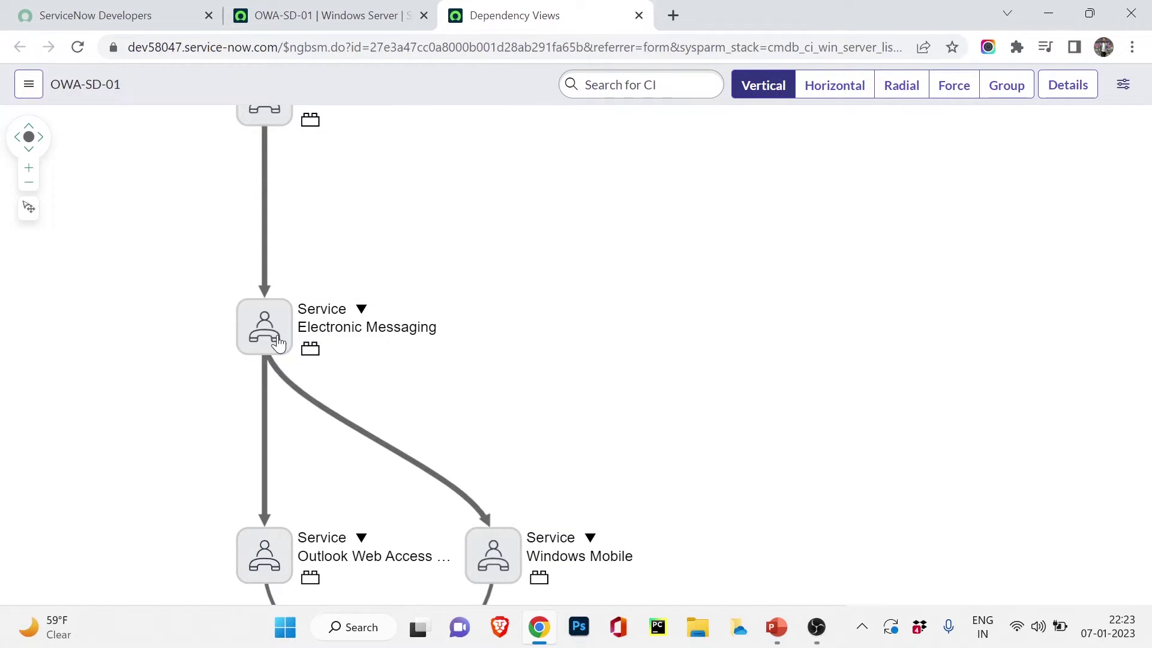
pyautogui.moveTo(532, 453); pyautogui.dragTo(518, 250)
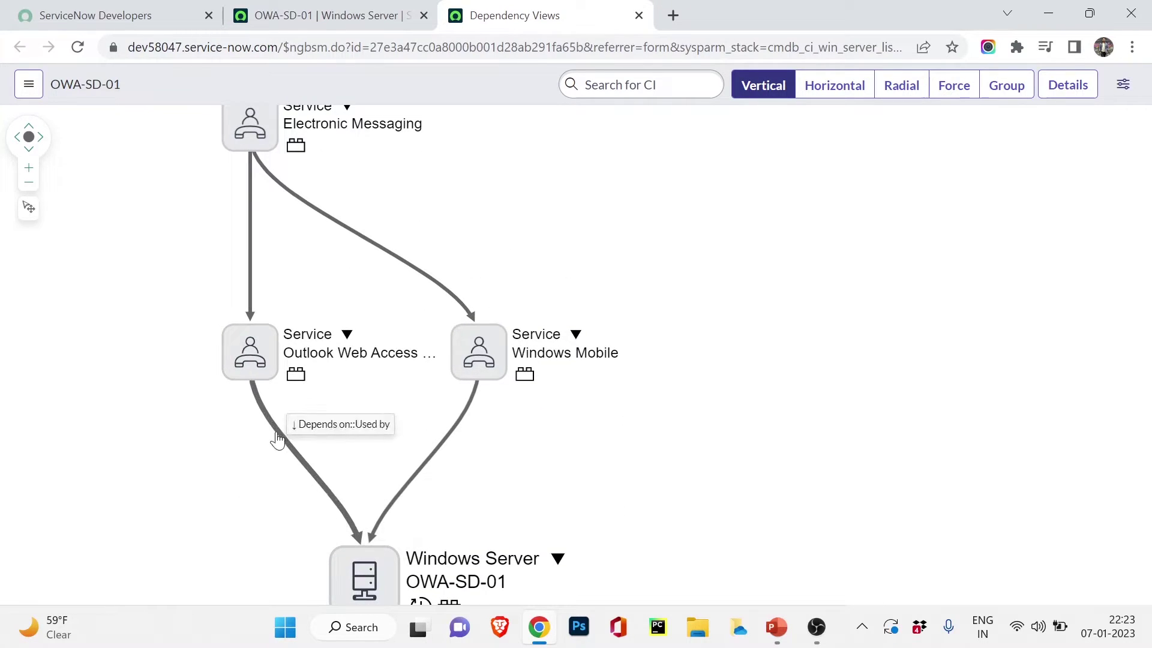
pyautogui.moveTo(523, 167); pyautogui.dragTo(556, 292)
# Check the IT Services relationship level on OWA-SD-01's record and trace its path down to the server in the dependency view.
pyautogui.click(378, 8)
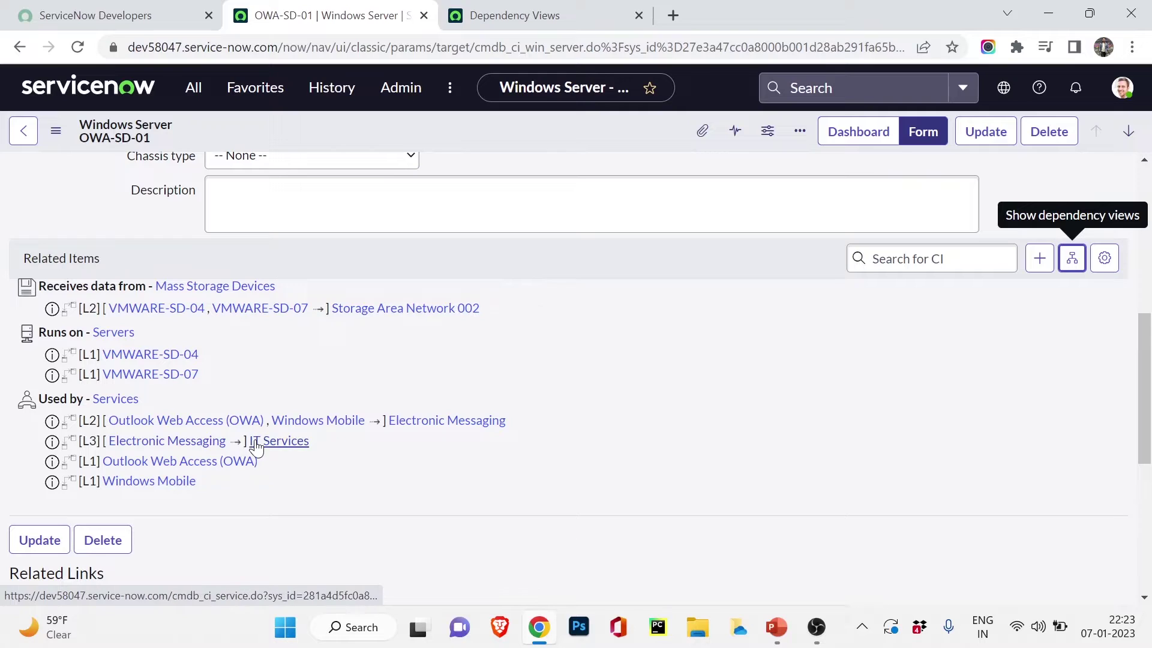
pyautogui.click(538, 15)
pyautogui.moveTo(482, 196); pyautogui.dragTo(515, 399)
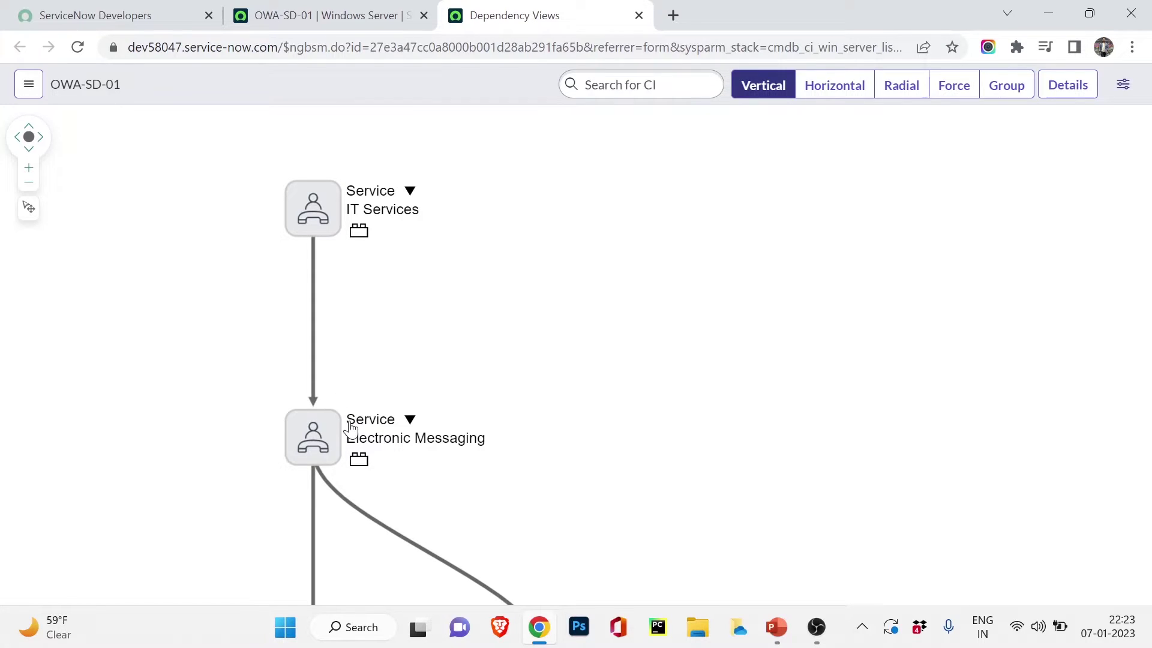
pyautogui.moveTo(388, 383); pyautogui.dragTo(364, 194)
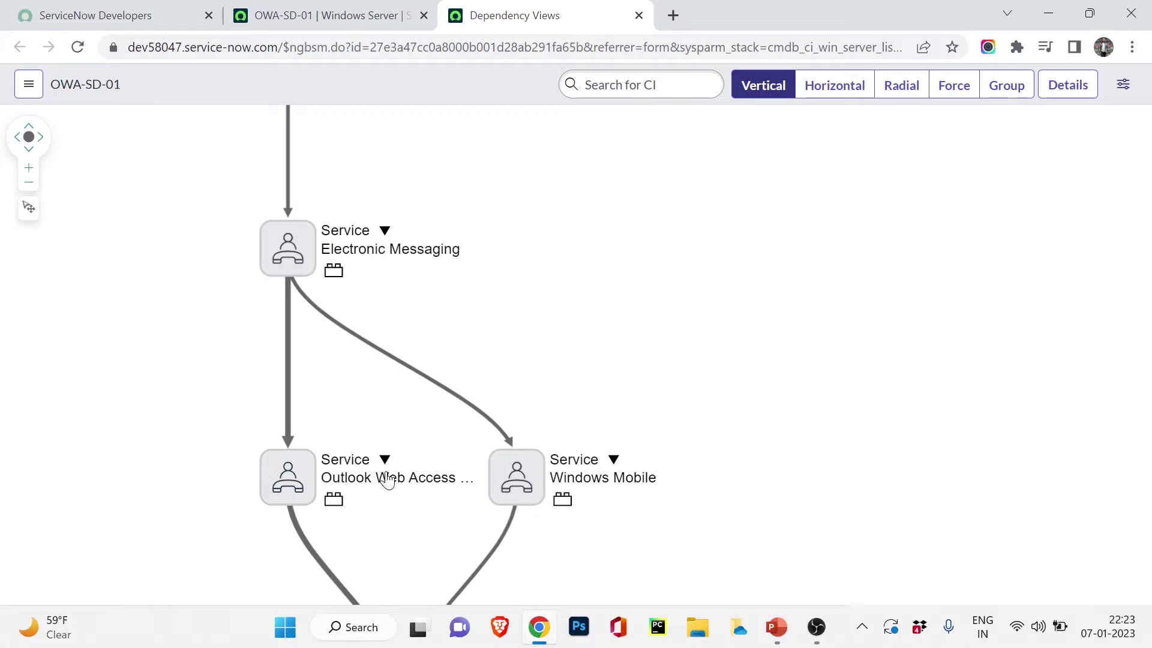
pyautogui.moveTo(630, 360); pyautogui.dragTo(605, 198)
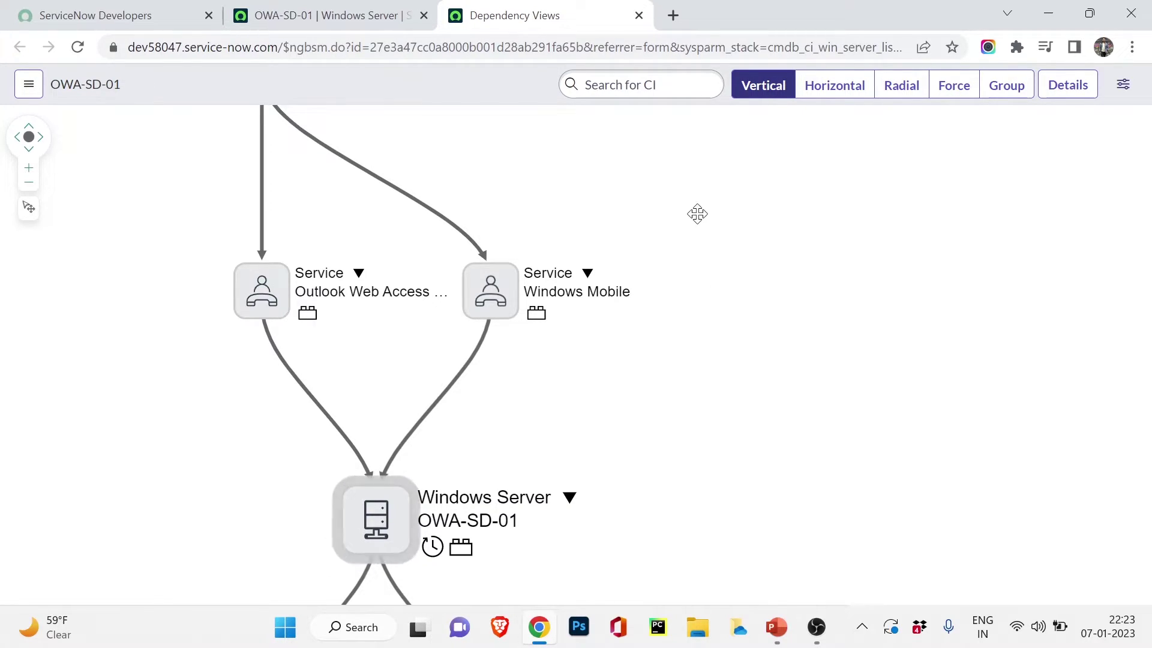
# Examine OWA-SD-01's links to its services, to VMWARE-SD-04 and VMWARE-SD-07, and to the mass storage device.
pyautogui.moveTo(695, 214); pyautogui.dragTo(703, 324)
pyautogui.moveTo(777, 431); pyautogui.dragTo(732, 168)
pyautogui.moveTo(687, 420); pyautogui.dragTo(756, 357)
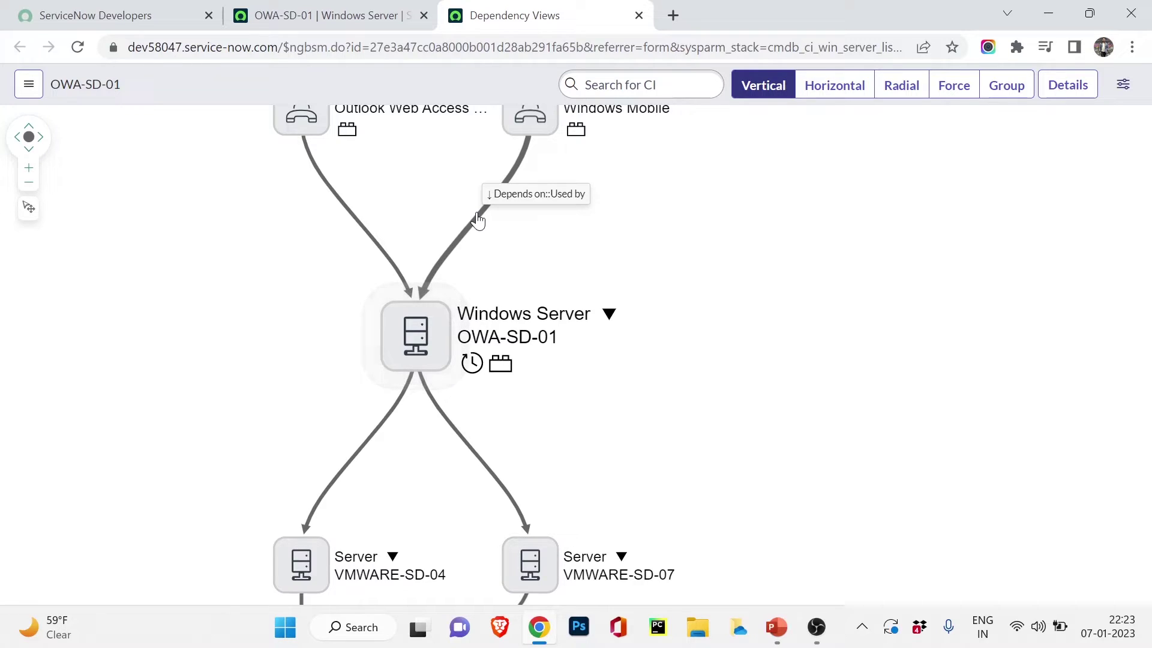
pyautogui.moveTo(836, 483); pyautogui.dragTo(852, 299)
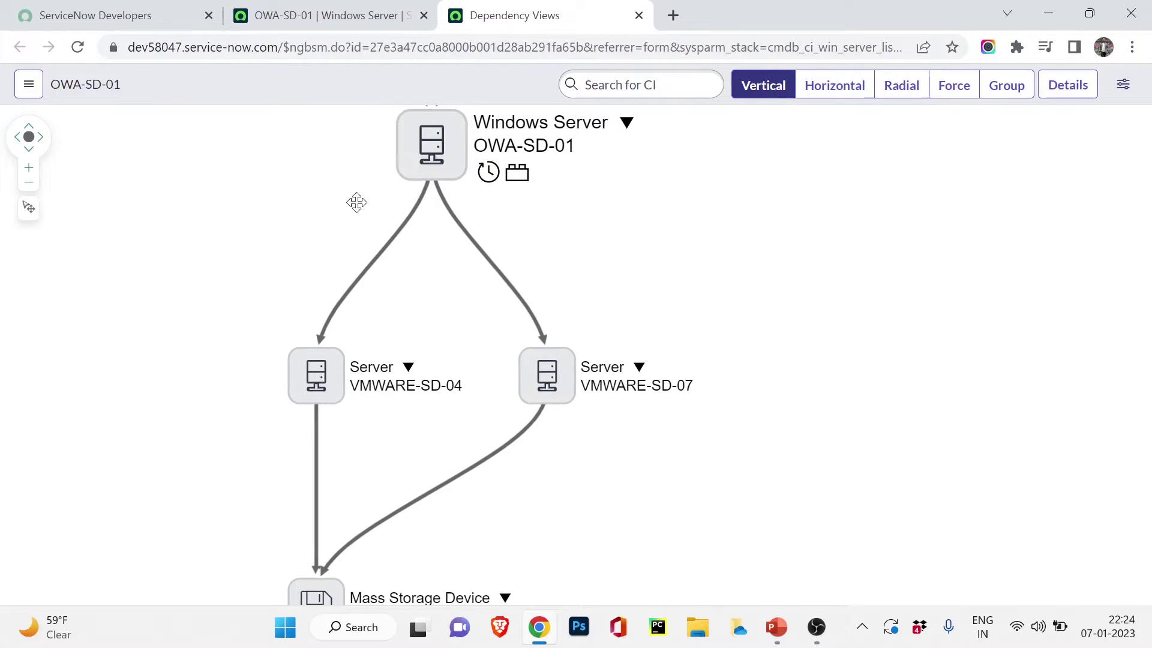
pyautogui.scroll(5, 355, 201)
pyautogui.scroll(-1, 366, 198)
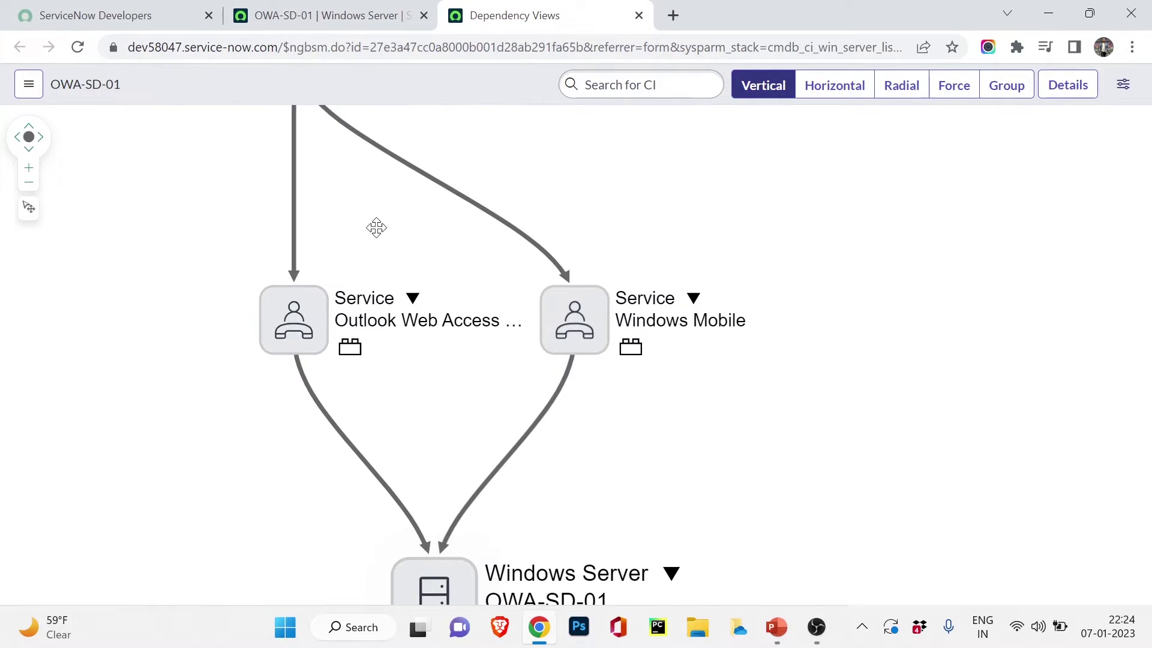
pyautogui.scroll(-3, 444, 132)
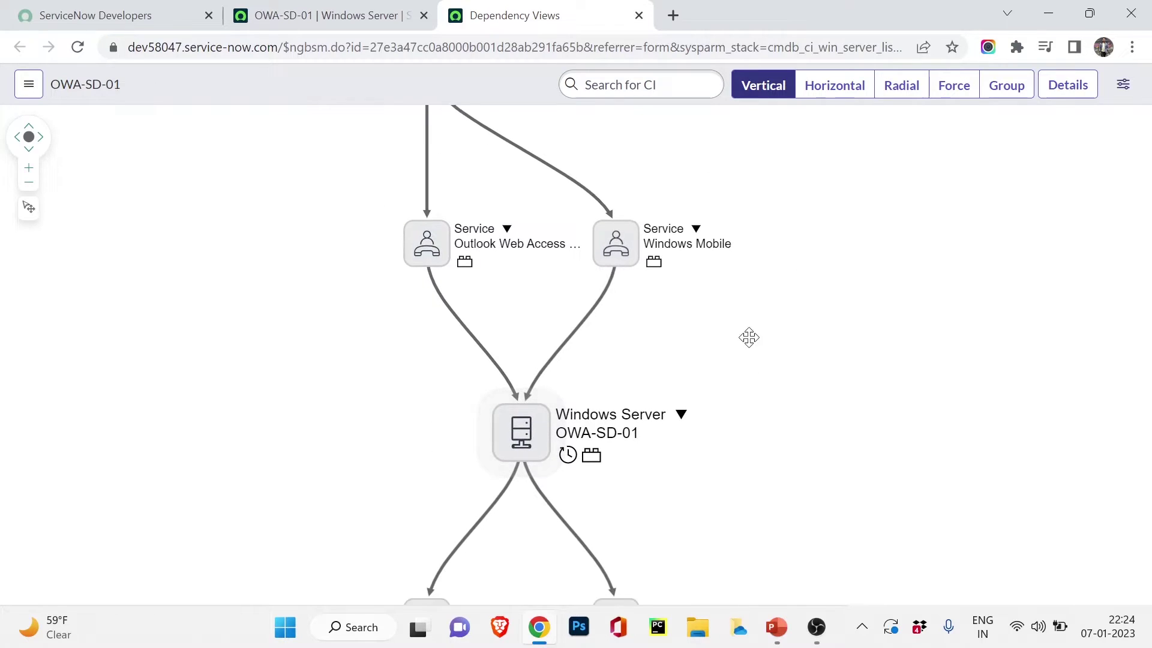
pyautogui.scroll(-5, 749, 337)
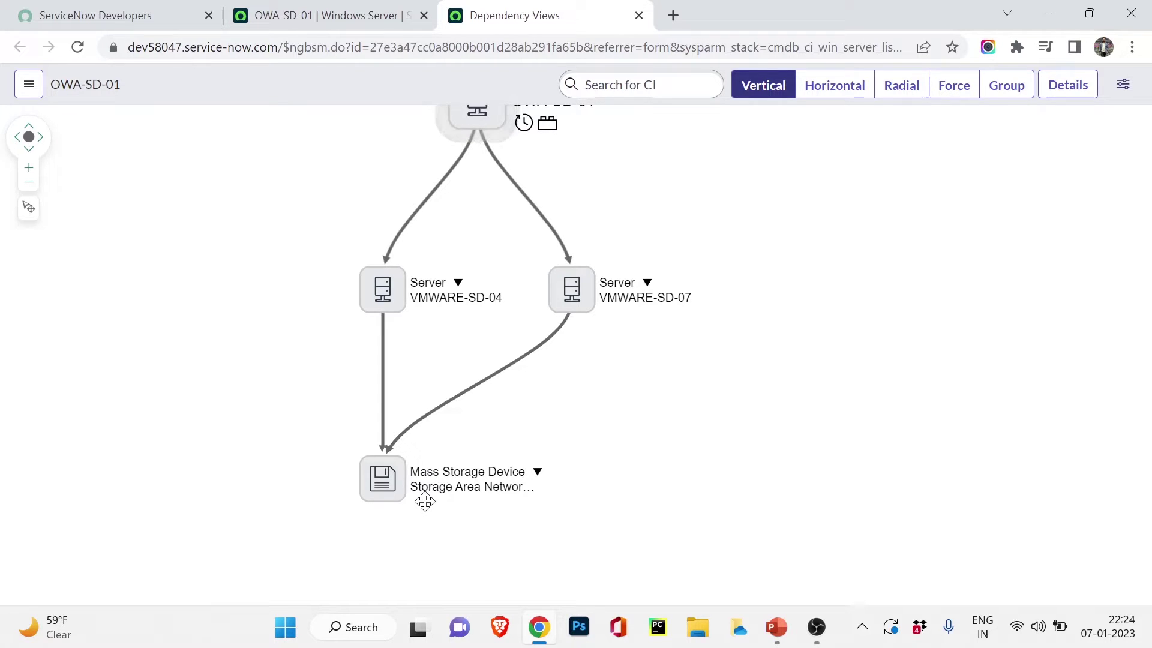
# Examine the complete OWA-SD-01 dependency map, from IT Services down to the VMware servers and storage.
pyautogui.scroll(3, 800, 394)
pyautogui.scroll(-2, 792, 334)
pyautogui.scroll(5, 792, 334)
pyautogui.scroll(-4, 754, 381)
pyautogui.scroll(-3, 750, 278)
pyautogui.scroll(4, 756, 394)
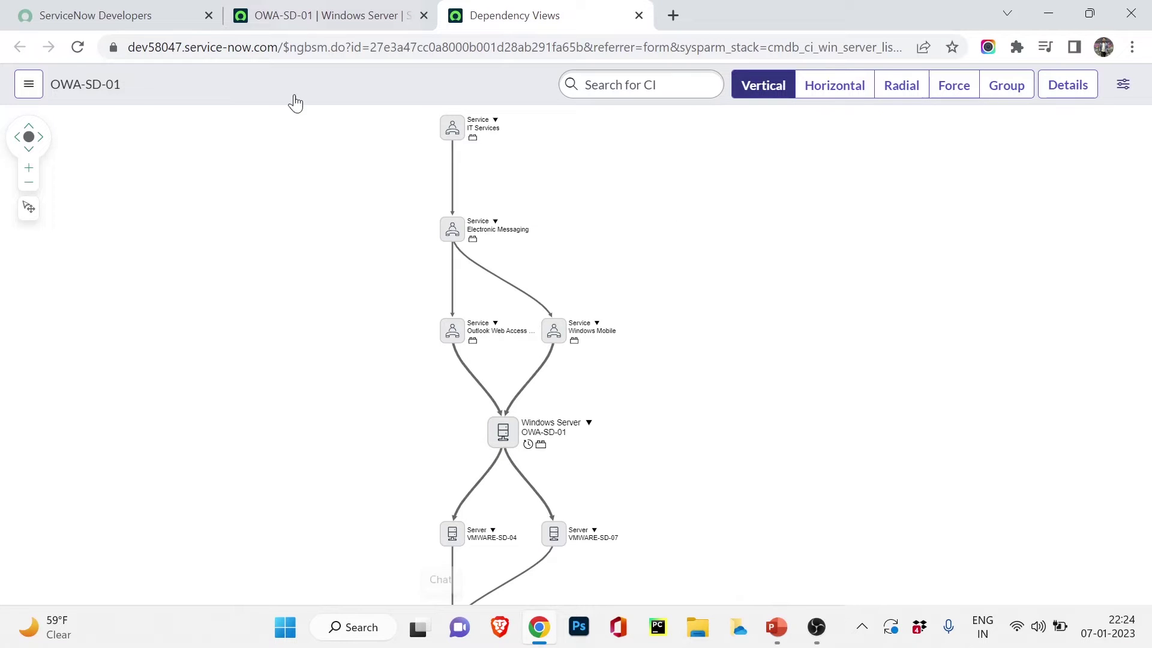
# Return to OWA-SD-01's record and open the recently visited Windows 2016 DC server record from there.
pyautogui.click(307, 9)
pyautogui.scroll(2, 480, 429)
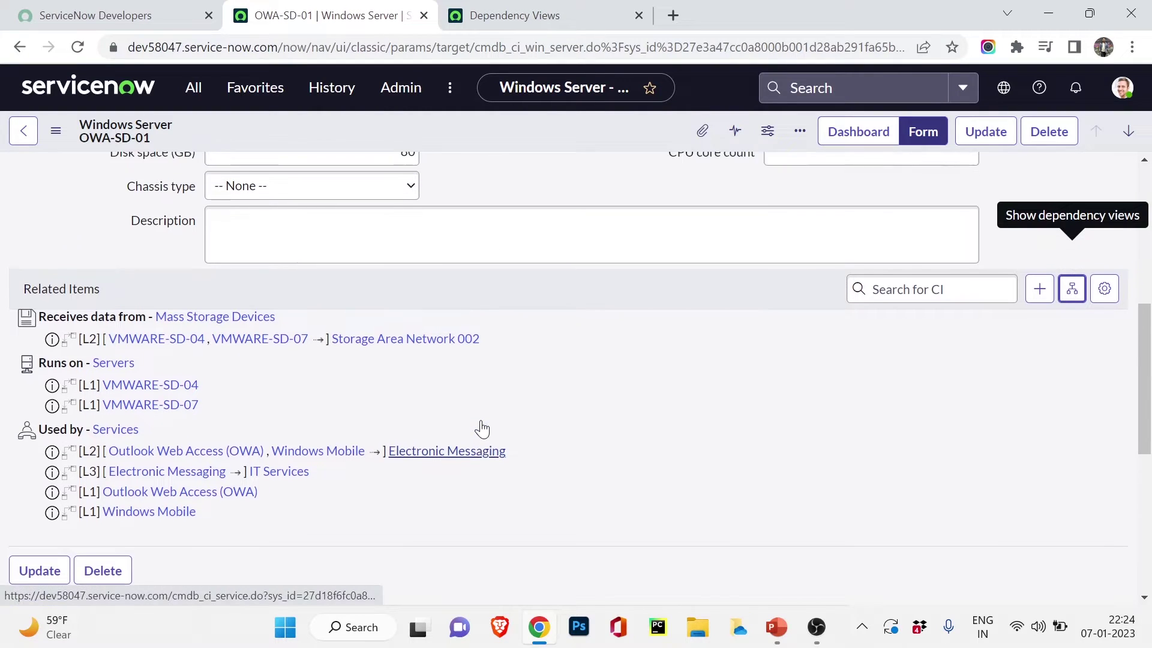
pyautogui.scroll(7, 482, 429)
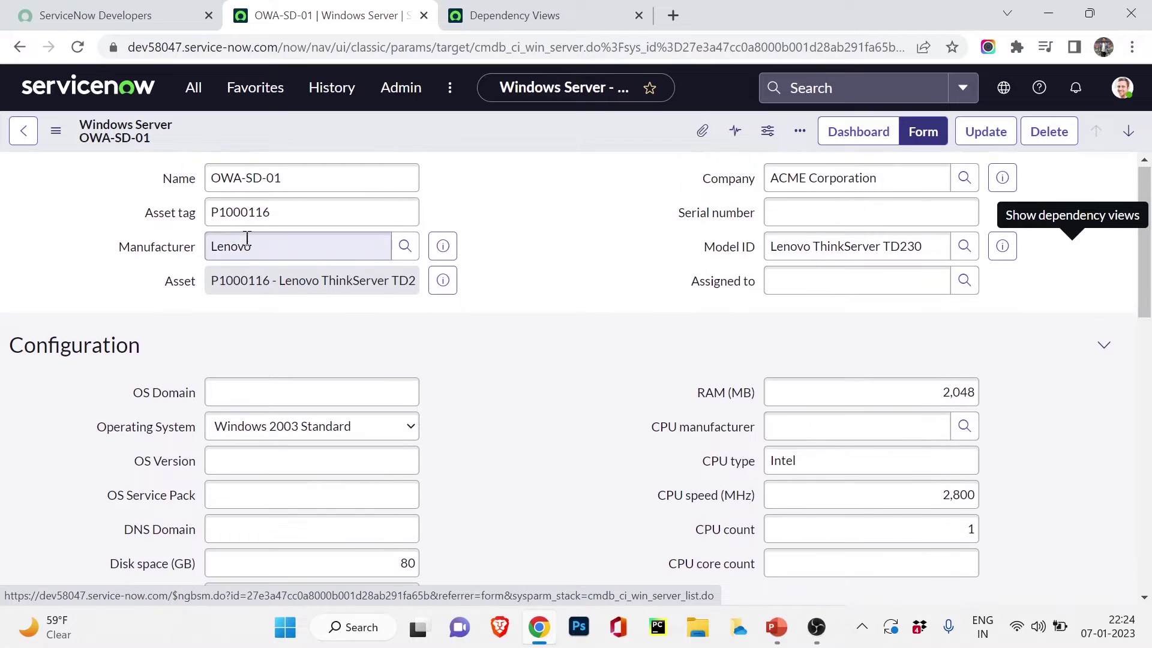
pyautogui.click(321, 88)
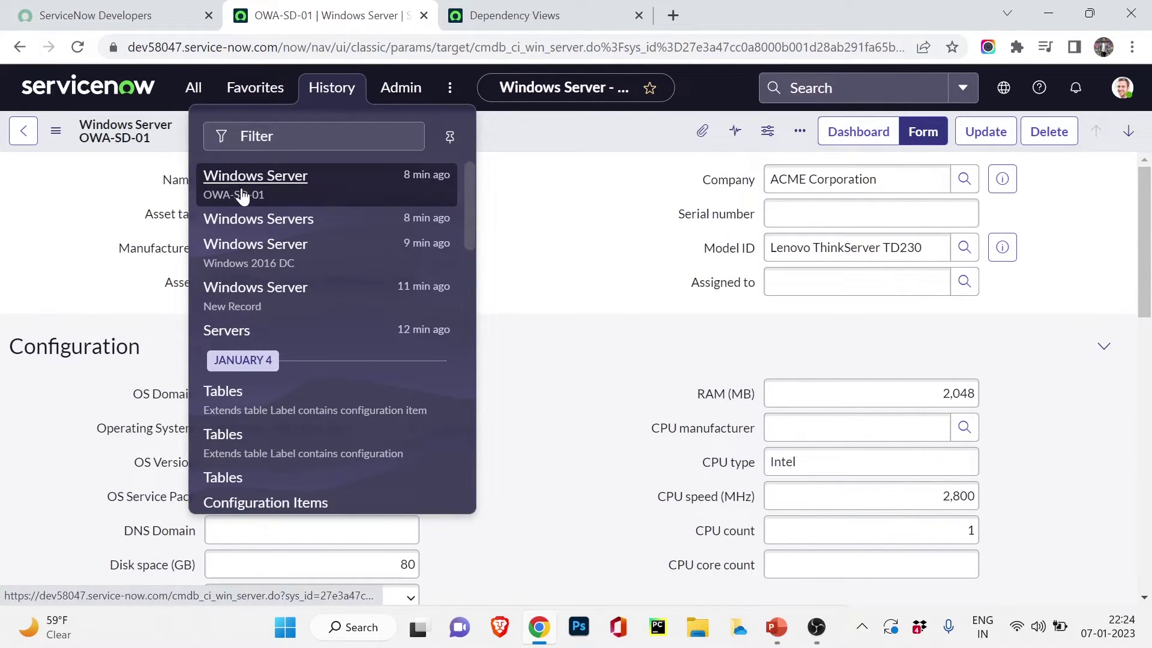
pyautogui.click(246, 248)
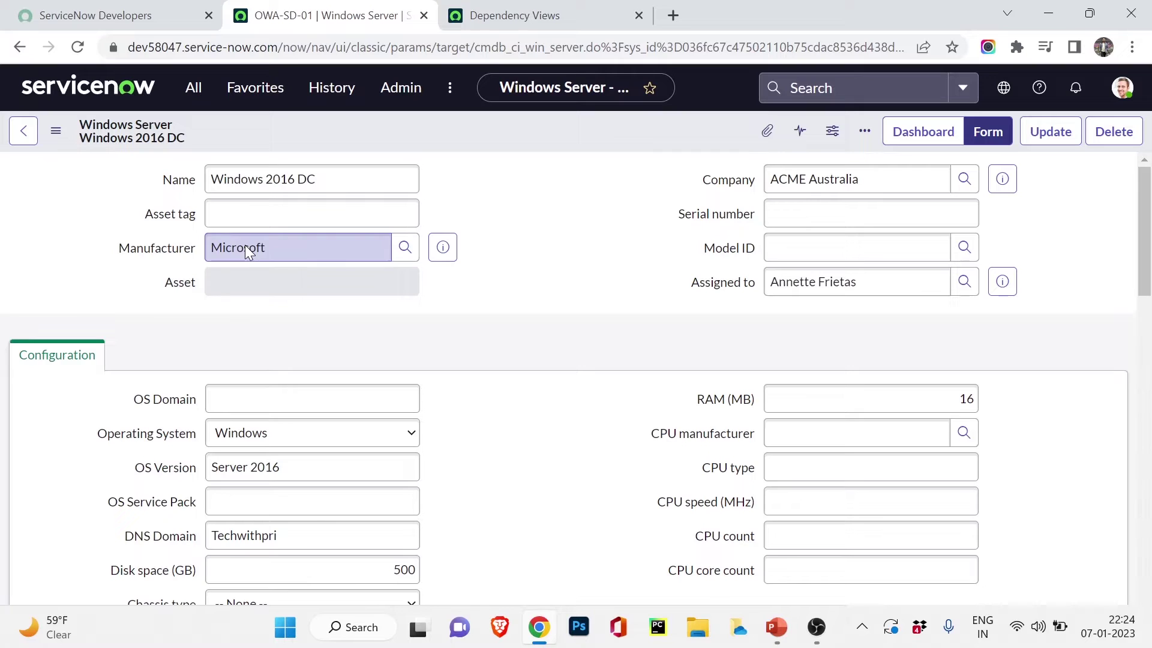
# Open the relationship editor from the Related Items section of the Windows 2016 DC record.
pyautogui.scroll(-1, 501, 264)
pyautogui.scroll(-3, 501, 264)
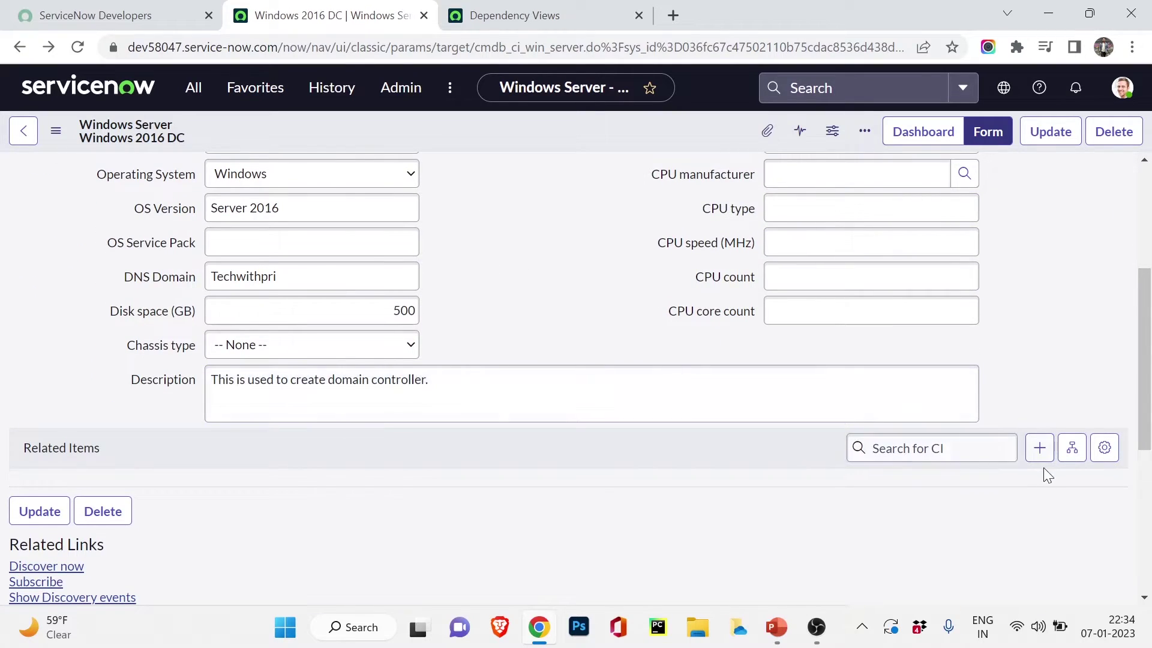
pyautogui.click(1040, 449)
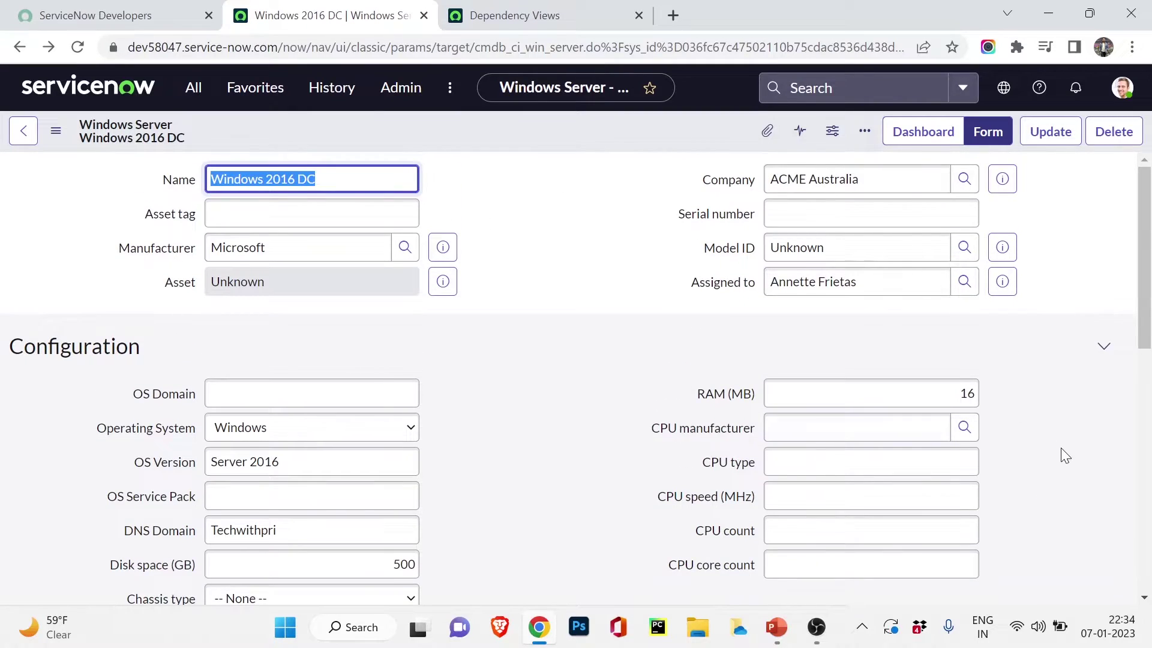
pyautogui.scroll(-3, 1065, 456)
pyautogui.click(1037, 523)
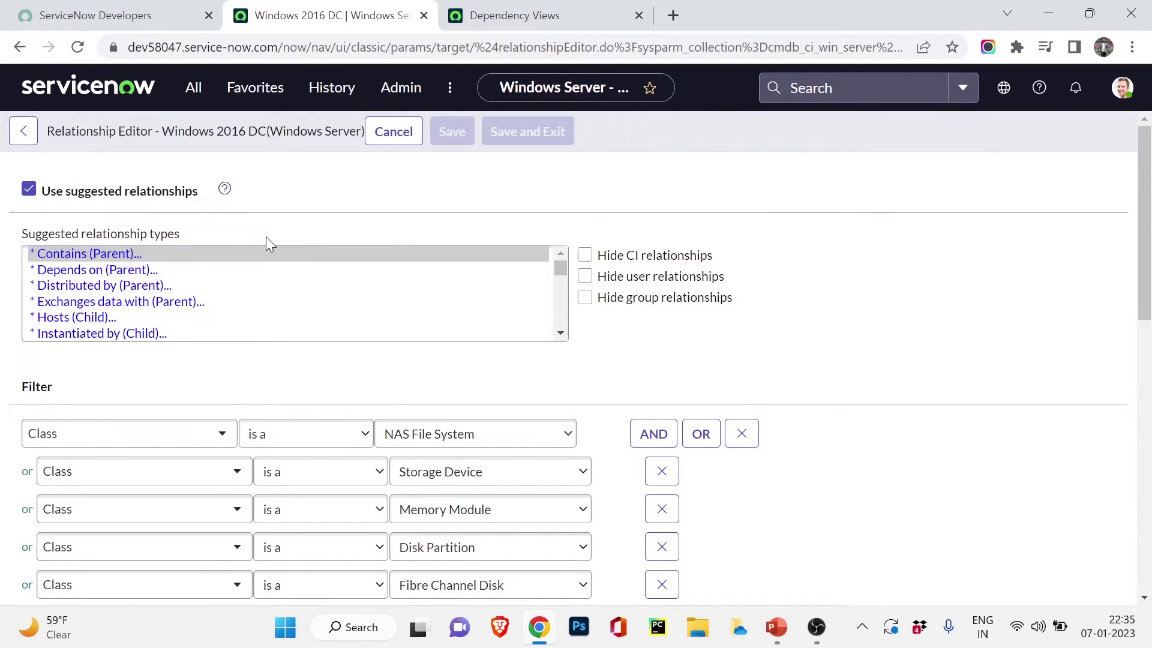
# Examine the suggested relationship types for Windows 2016 DC and compare them with the link types in OWA-SD-01's dependency view.
pyautogui.moveTo(261, 235); pyautogui.dragTo(71, 269)
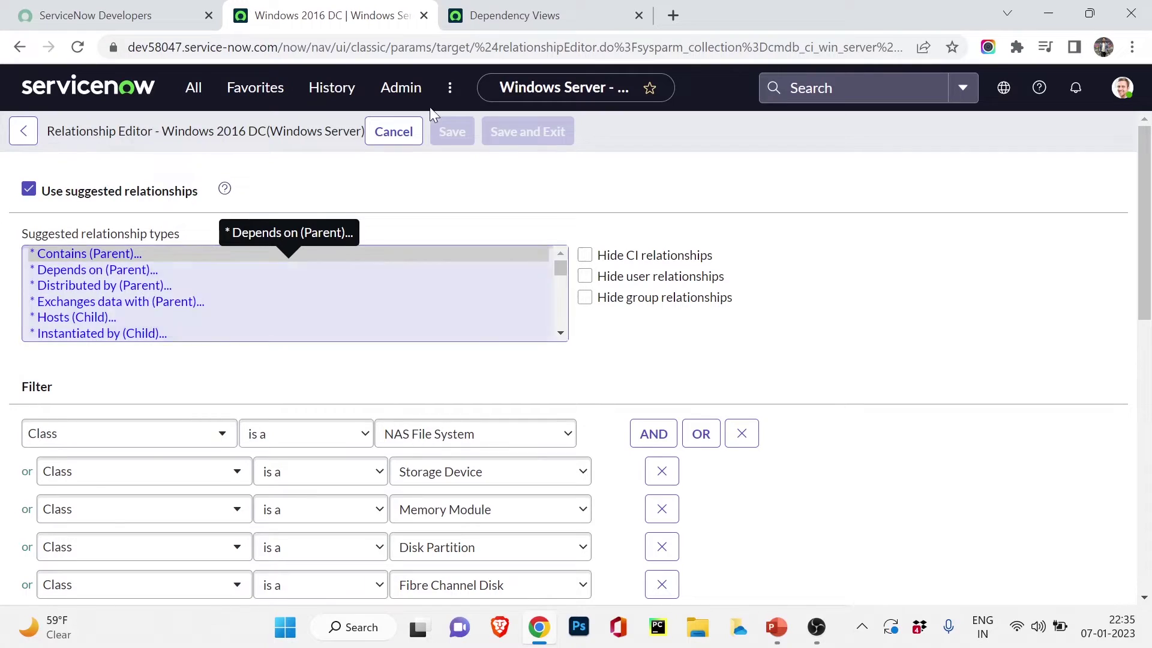
pyautogui.click(515, 15)
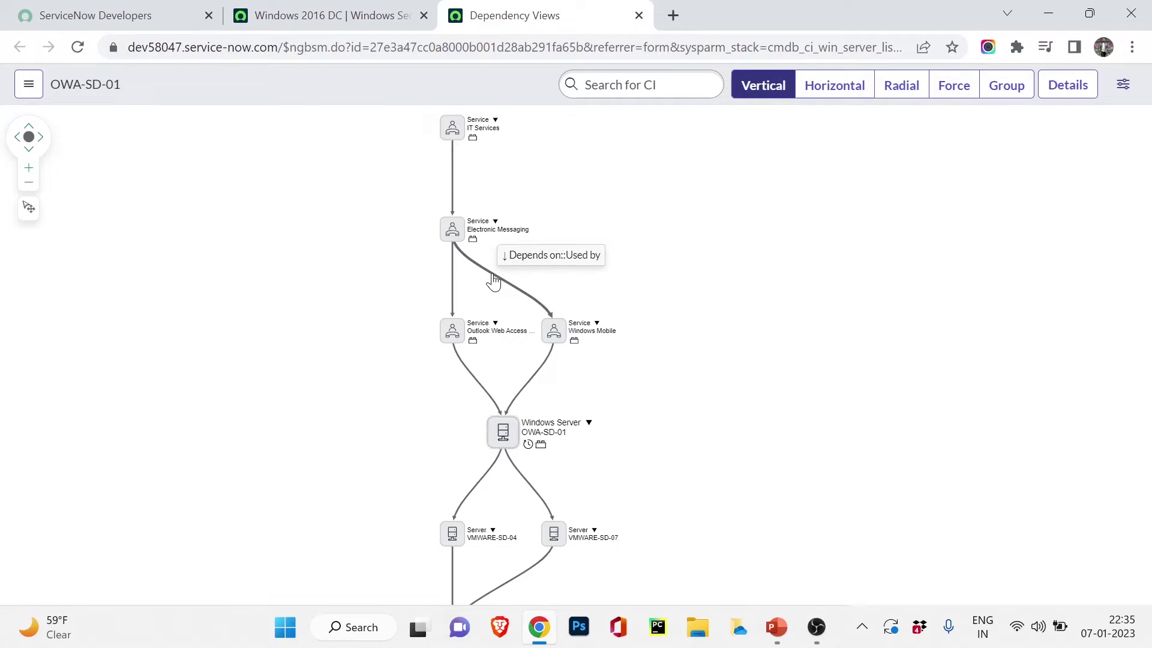
pyautogui.click(363, 14)
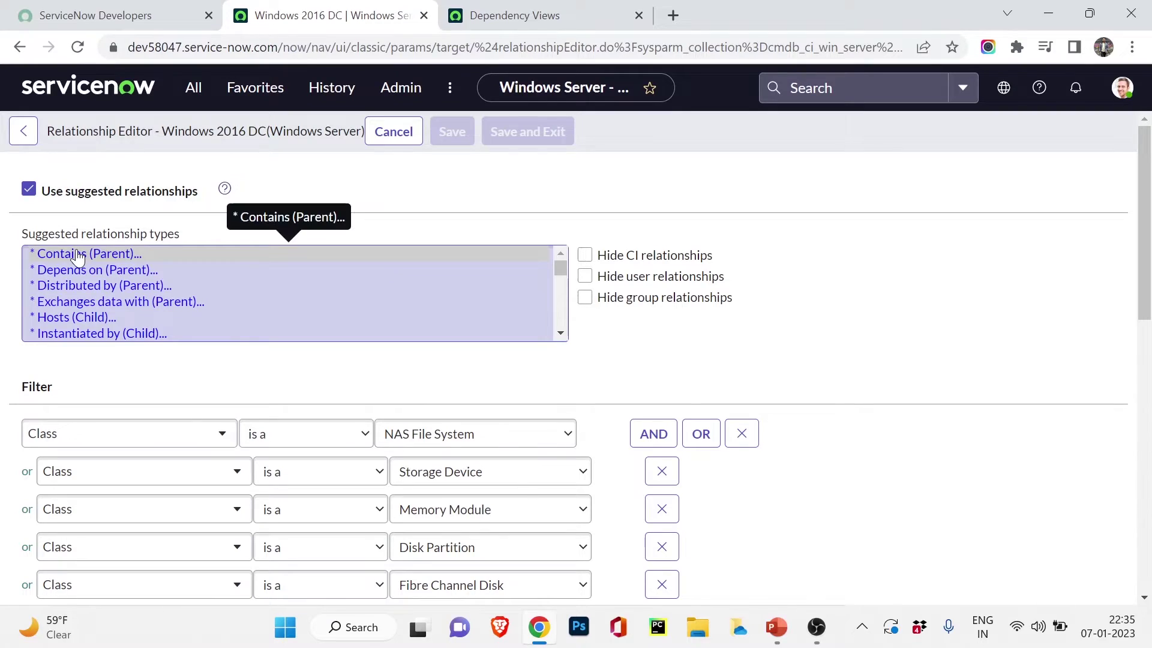
# Compare the filters for the Contains (Parent) and Hosts (Child) relationship types, and select Depends on (Parent).
pyautogui.click(130, 254)
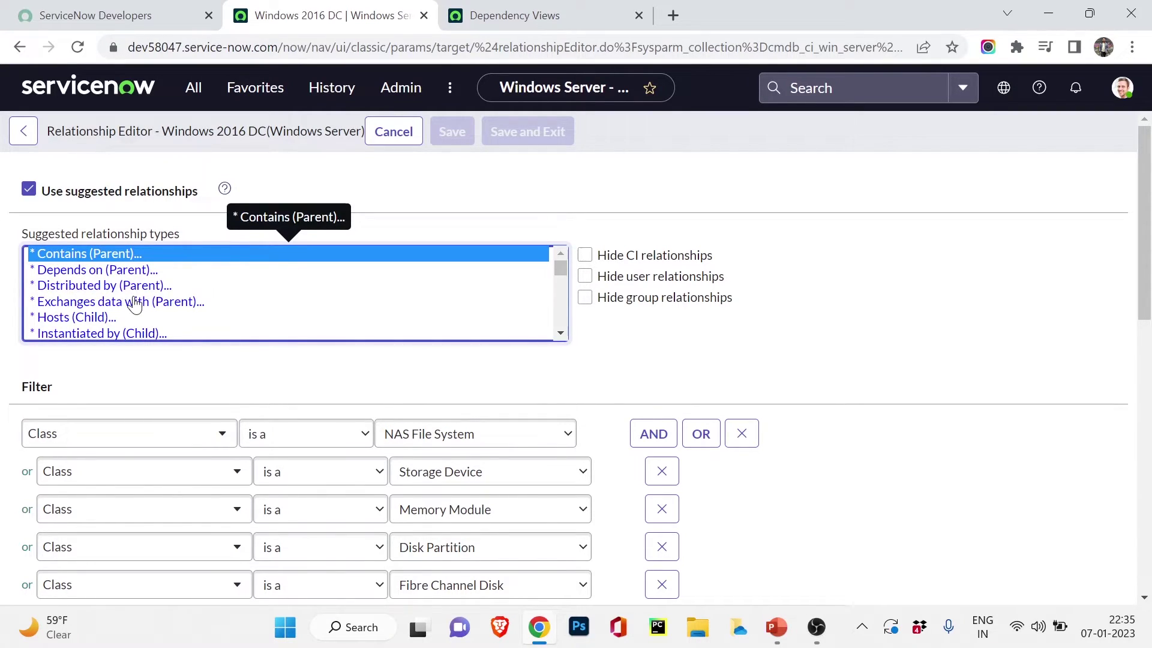
pyautogui.click(96, 322)
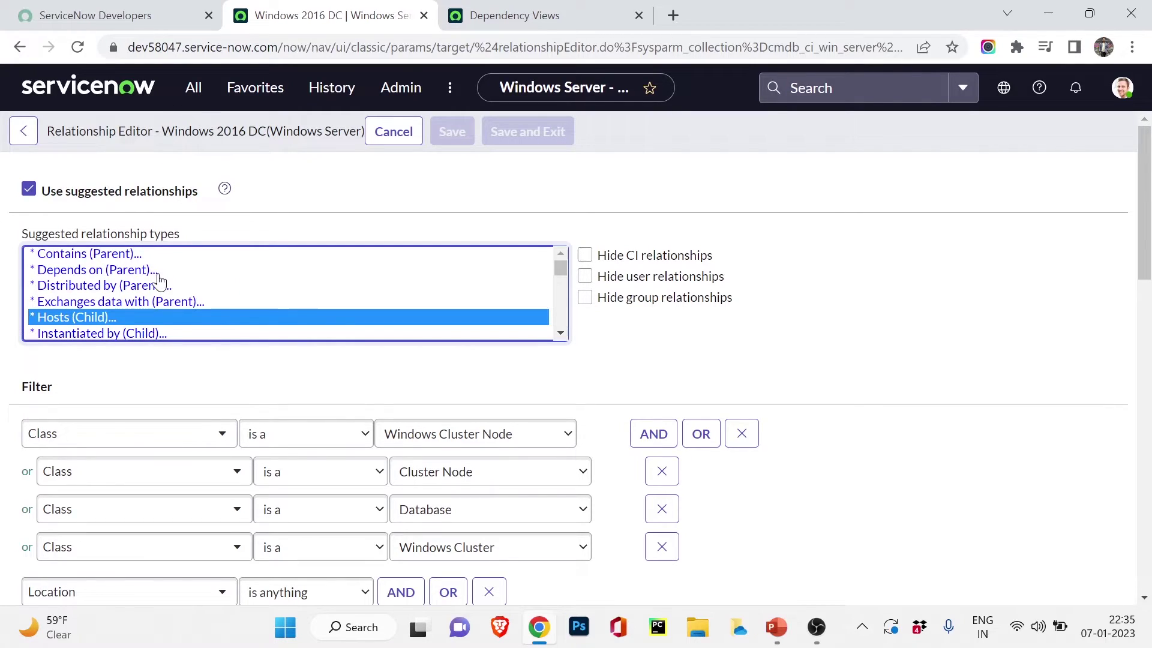
pyautogui.click(99, 271)
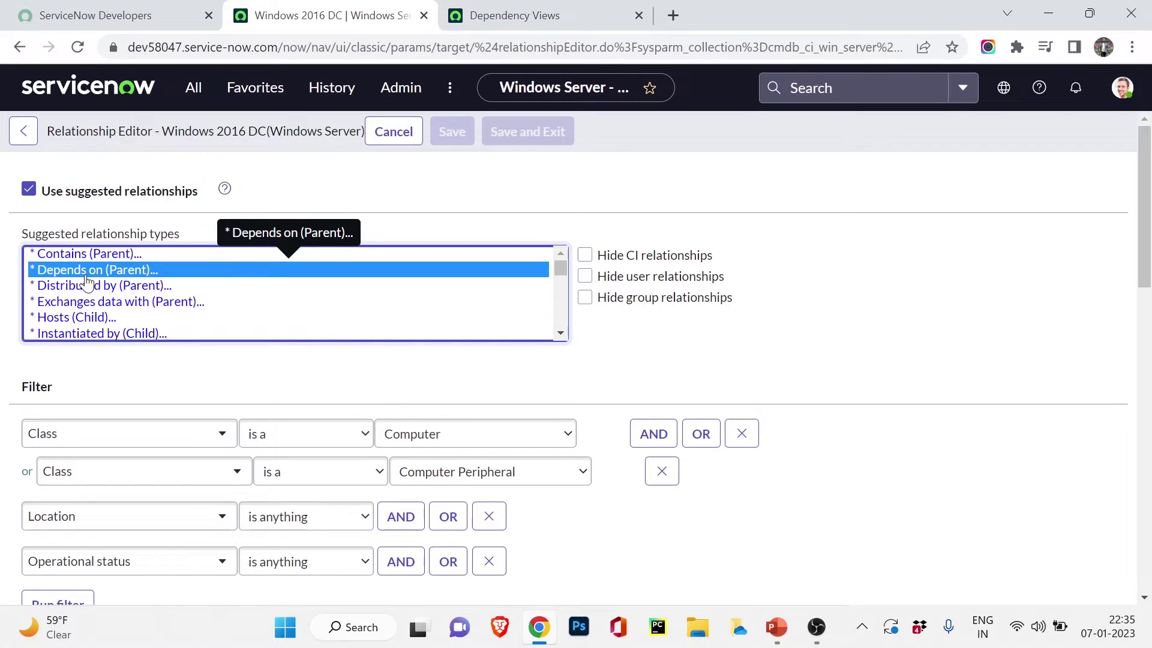
# Examine the Depends on (Parent) filter conditions and available filter fields against the Windows 2016 DC server named in the editor.
pyautogui.scroll(-3, 99, 403)
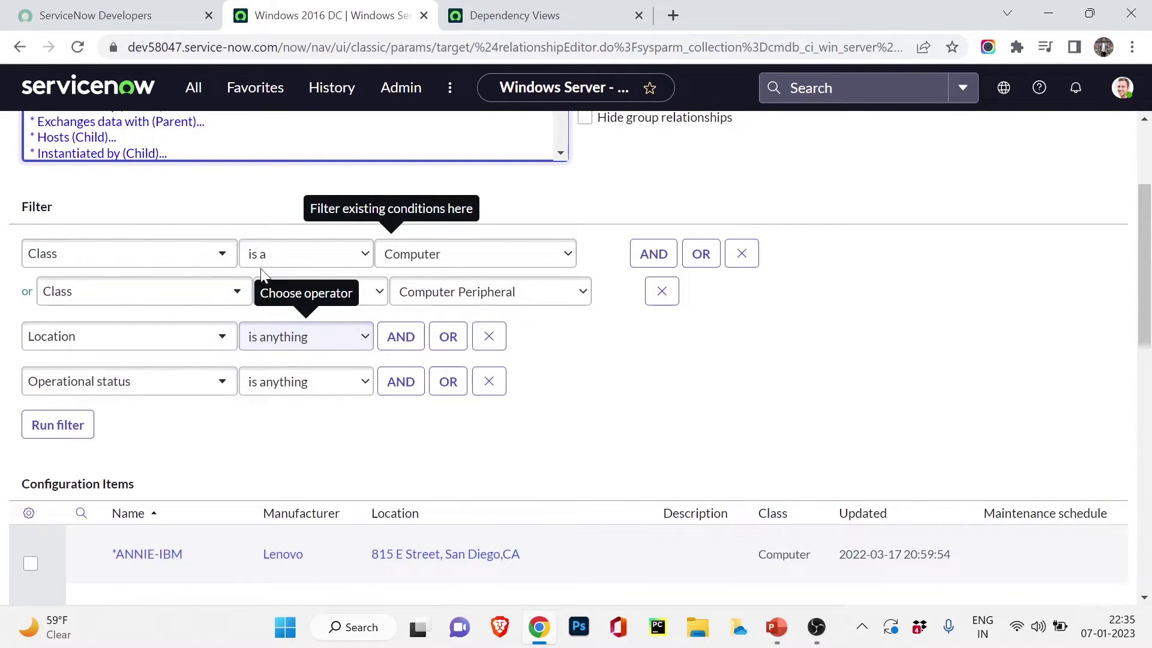
pyautogui.click(197, 251)
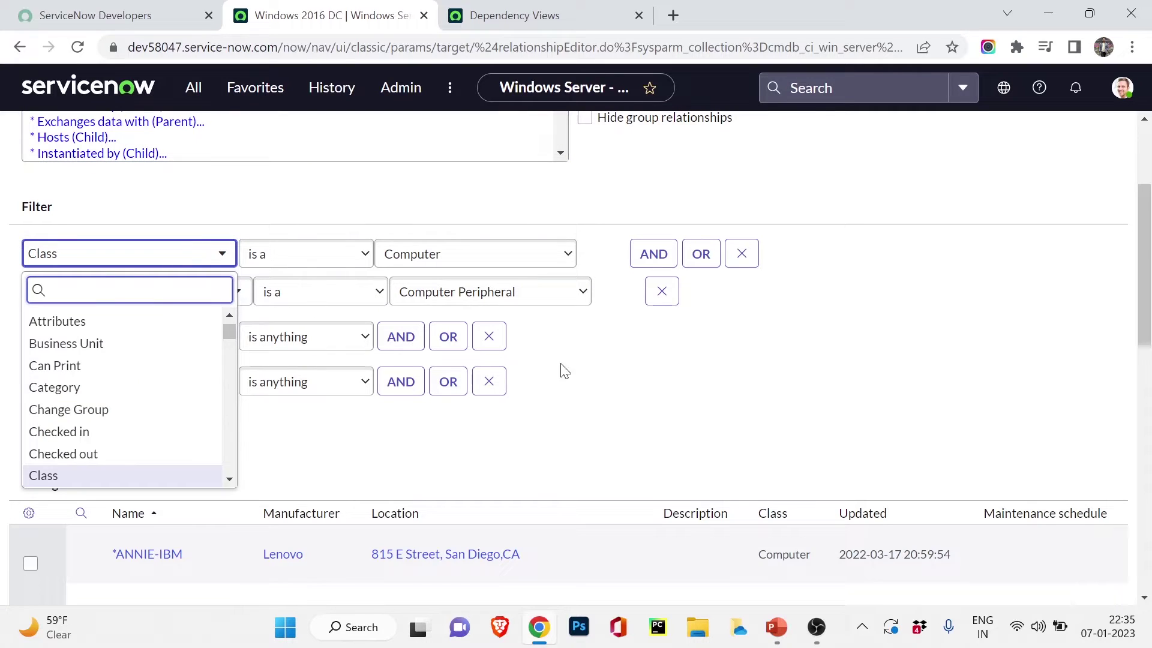
pyautogui.click(658, 375)
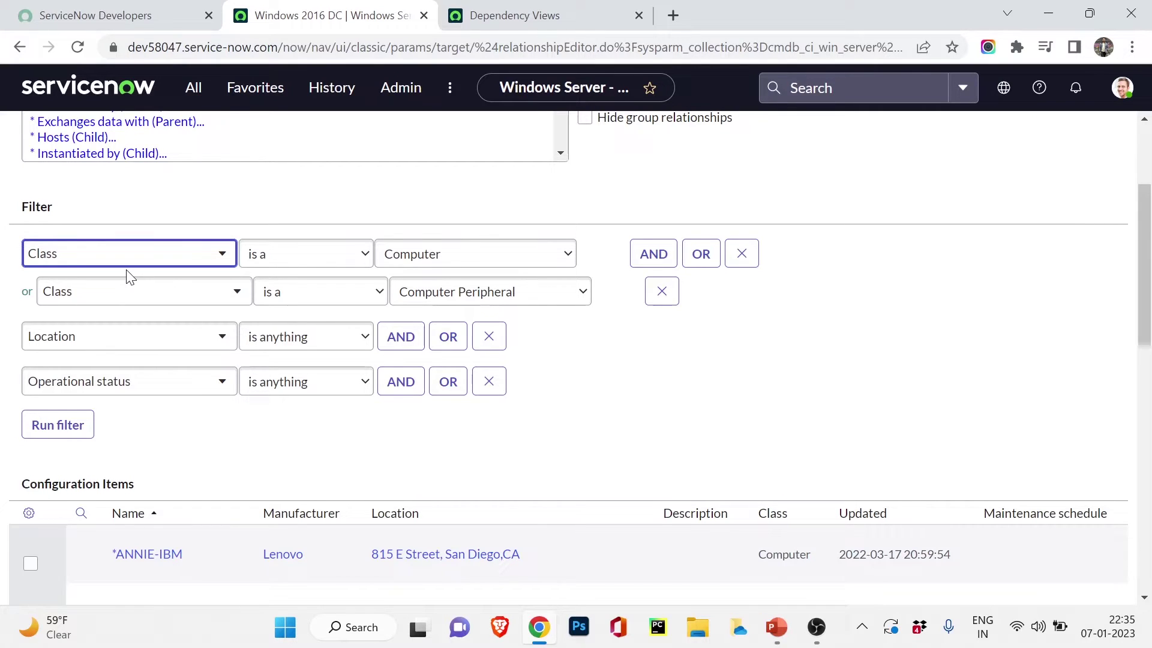
pyautogui.scroll(3, 127, 276)
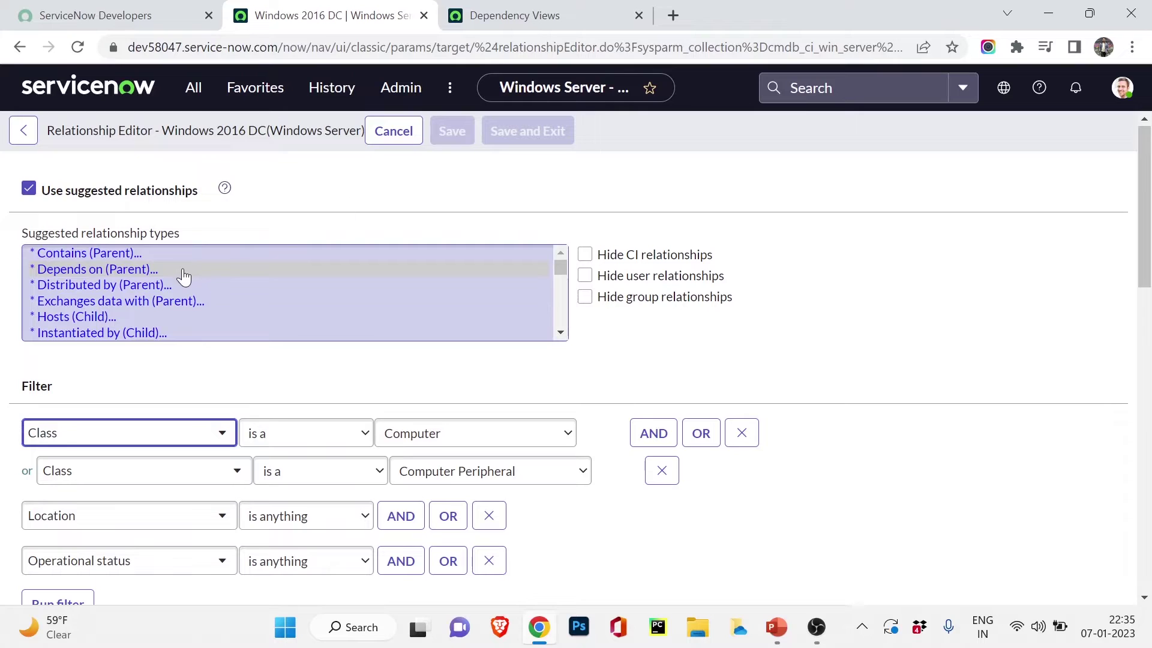
pyautogui.click(284, 177)
pyautogui.moveTo(184, 132); pyautogui.dragTo(227, 138)
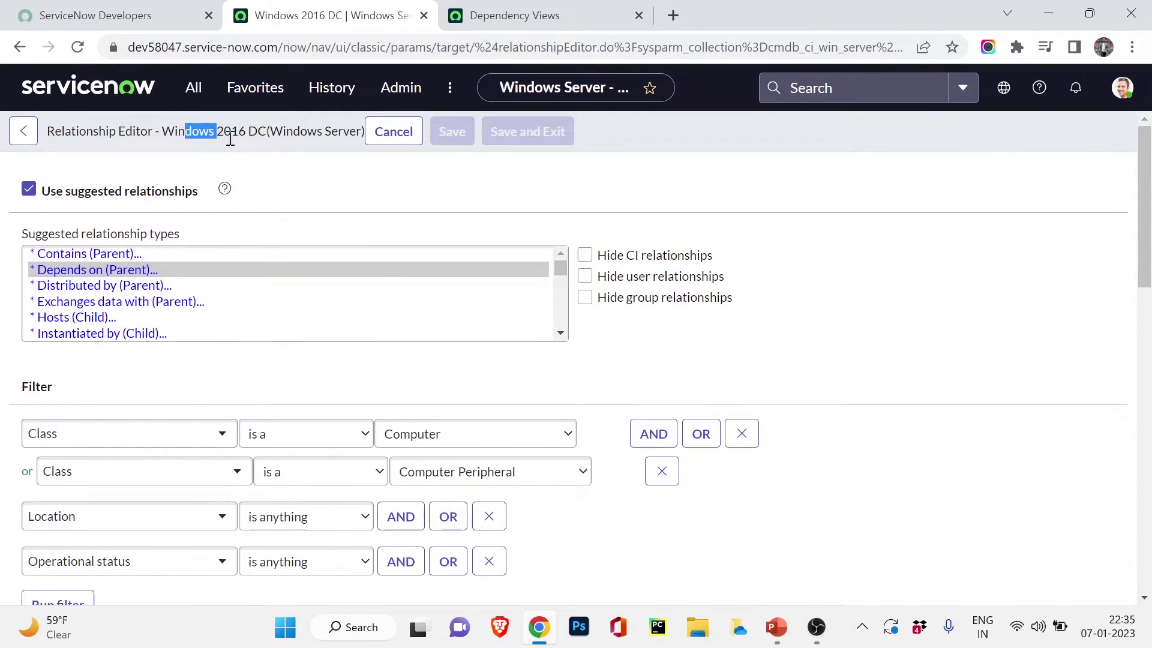
pyautogui.click(258, 152)
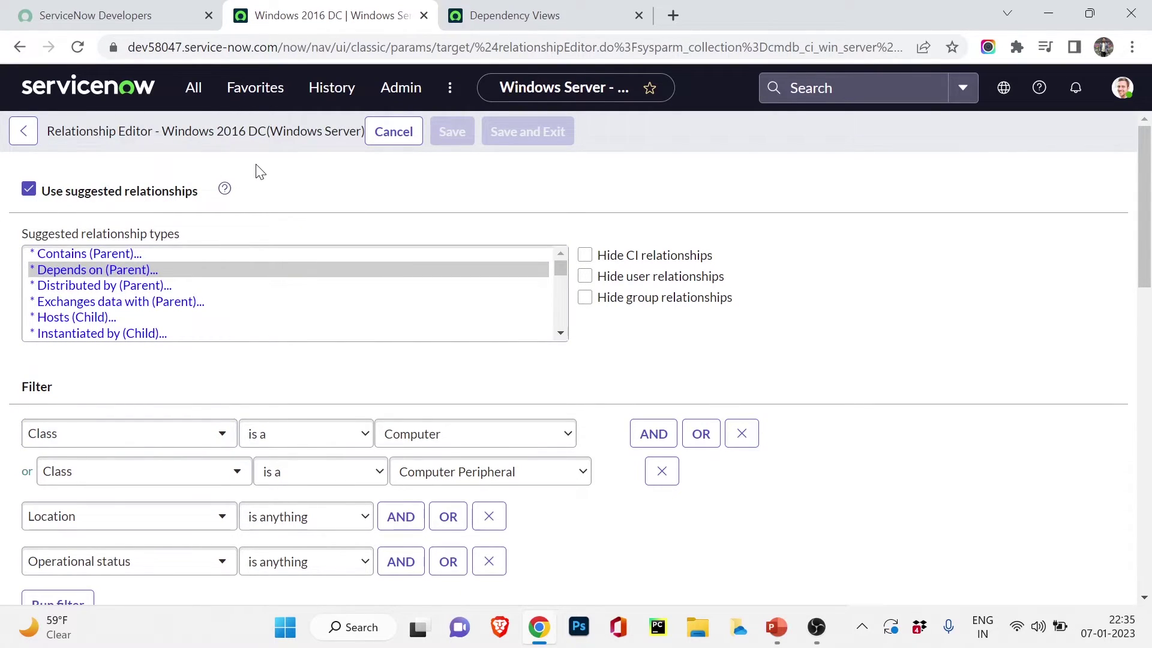
pyautogui.click(183, 283)
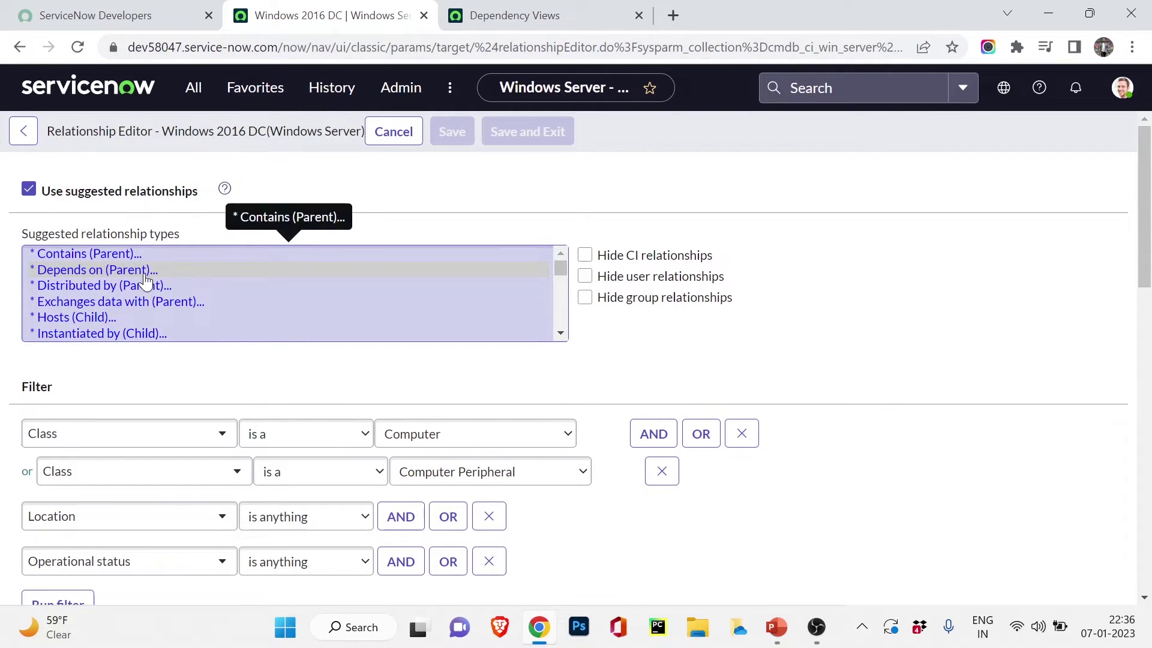
# Select the computer *BUD-IBM in the configuration items and add it as a Depends on relationship of Windows 2016 DC.
pyautogui.scroll(-3, 384, 216)
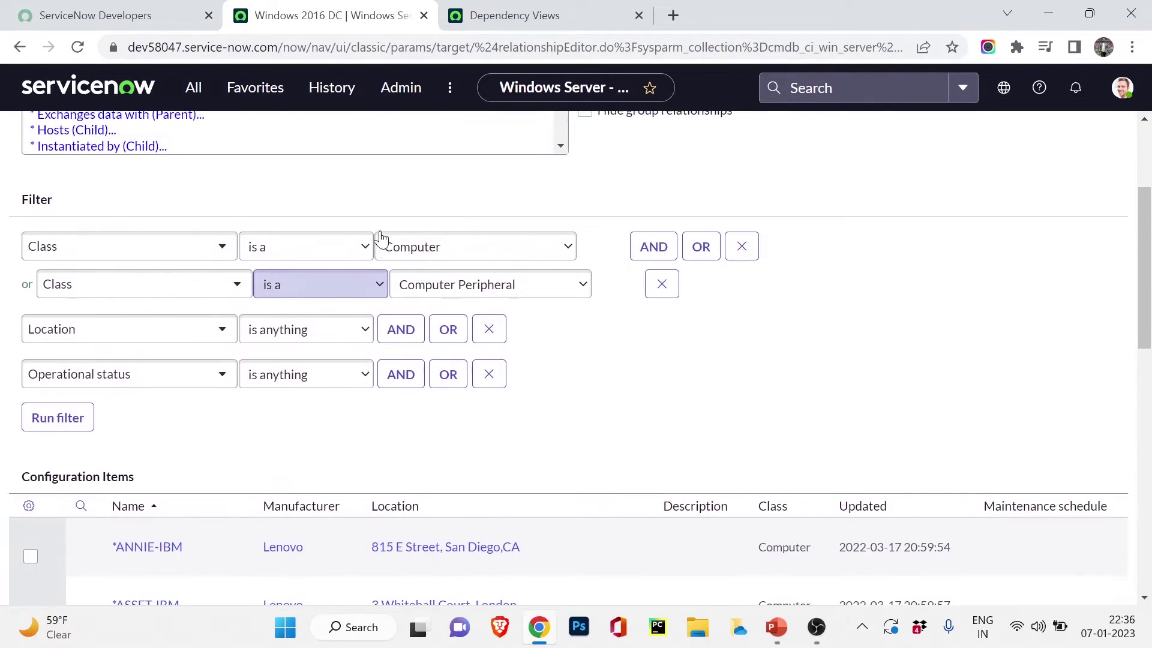
pyautogui.scroll(-4, 123, 404)
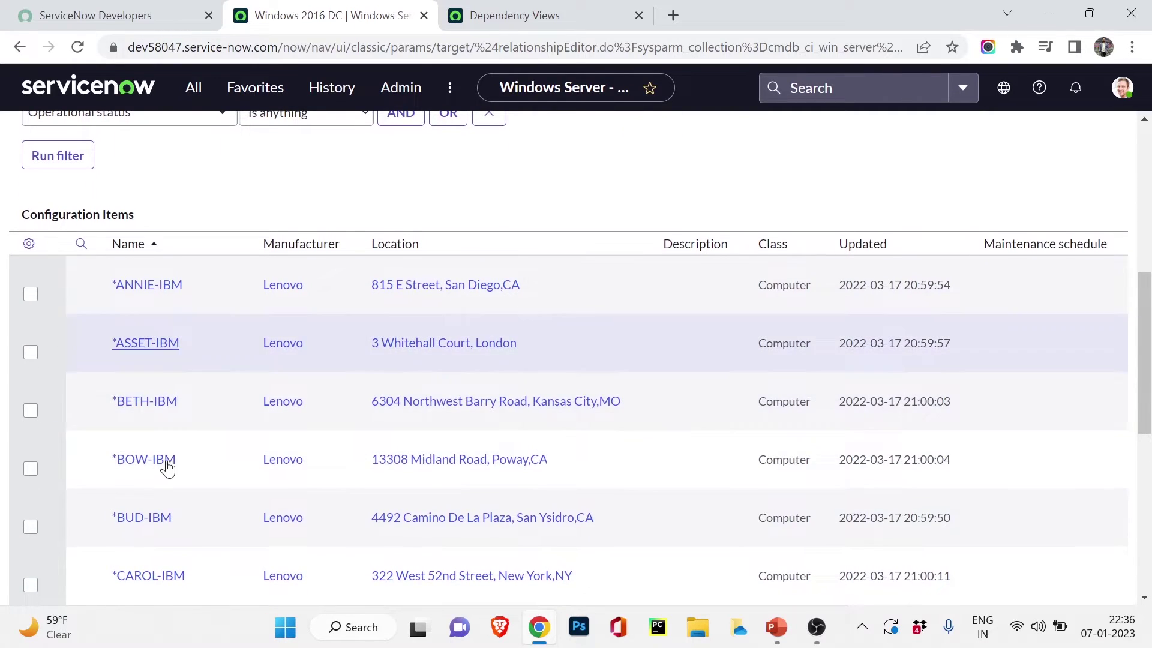
pyautogui.scroll(4, 506, 415)
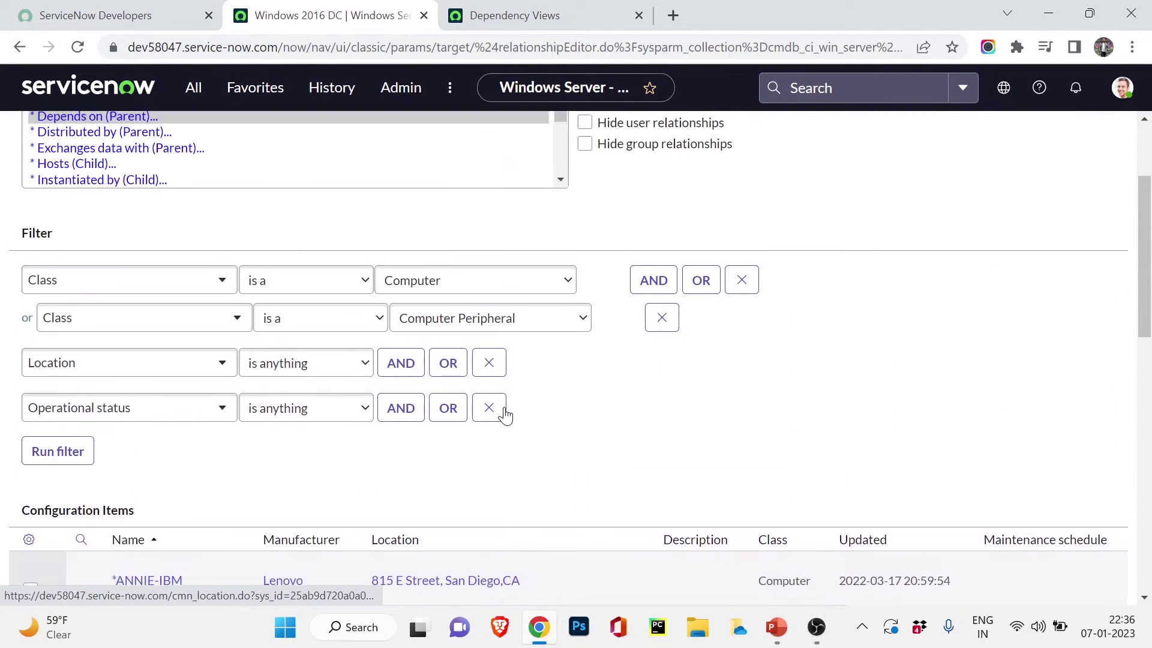
pyautogui.scroll(1, 506, 396)
pyautogui.scroll(-4, 8, 471)
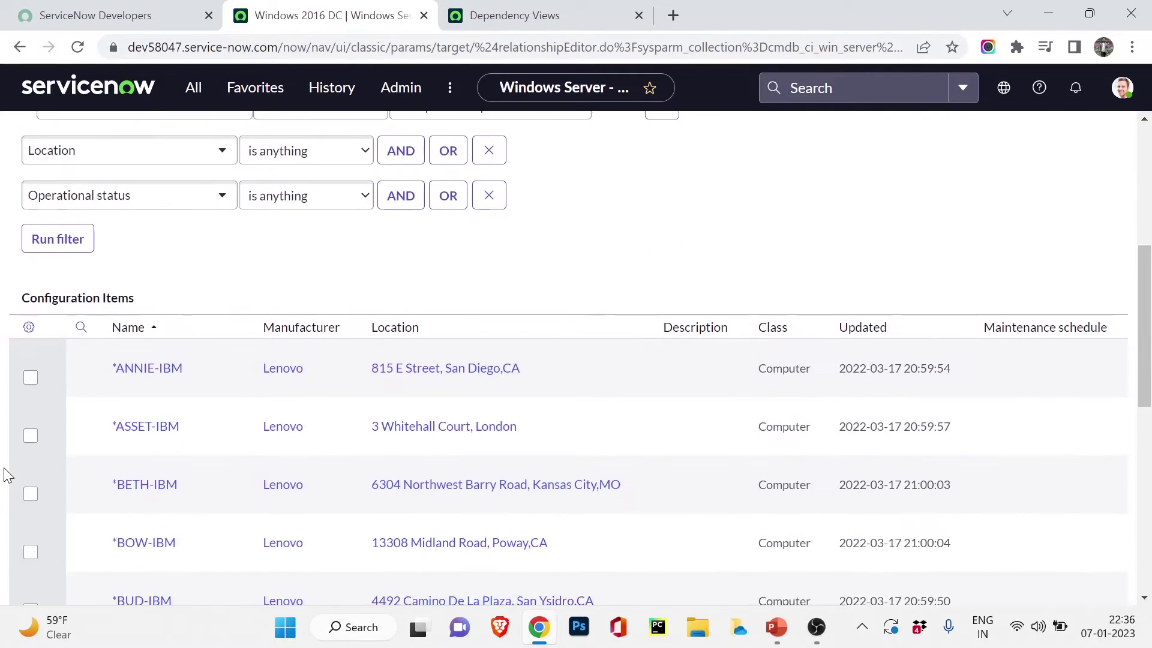
pyautogui.scroll(-3, 8, 471)
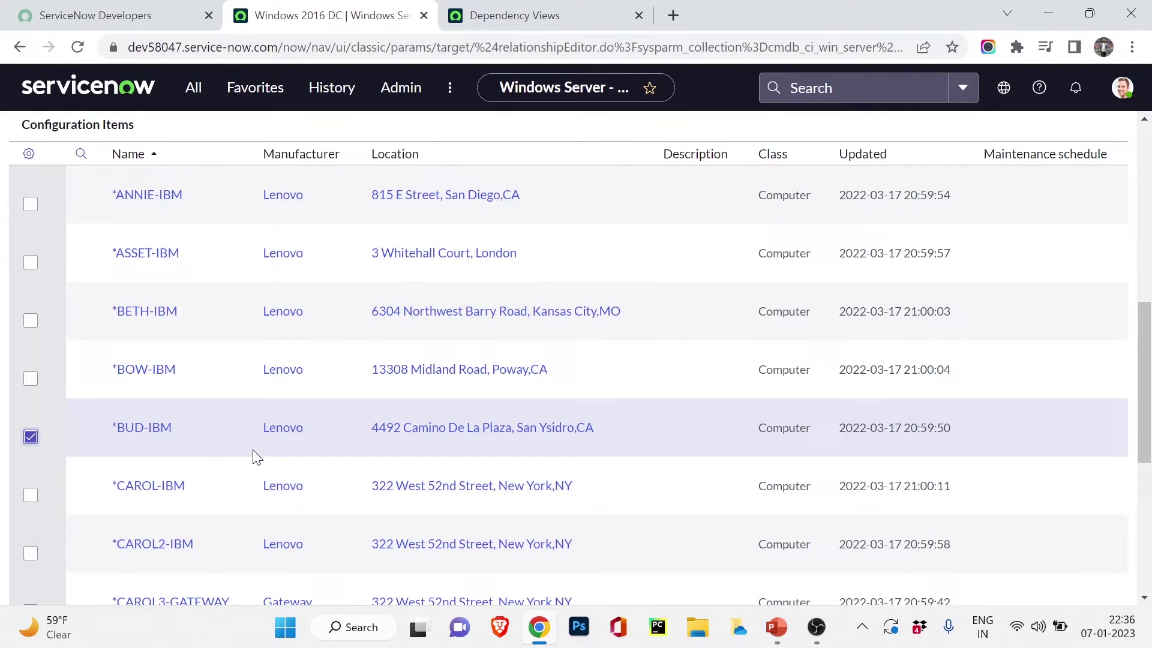
pyautogui.scroll(-6, 255, 456)
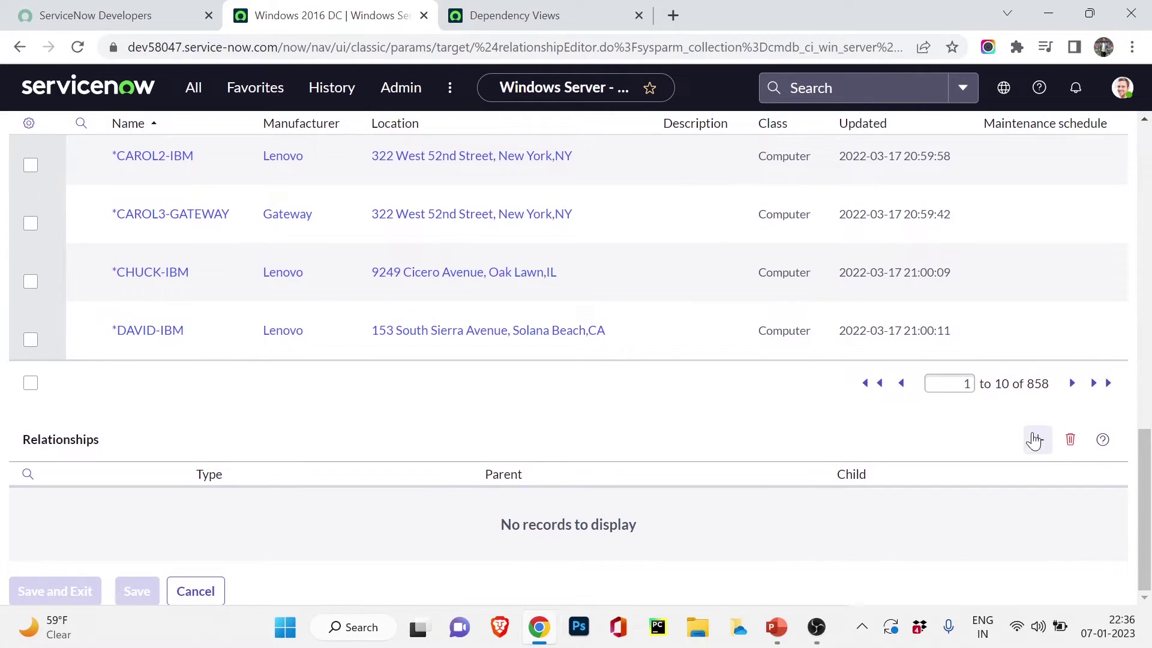
pyautogui.click(1036, 440)
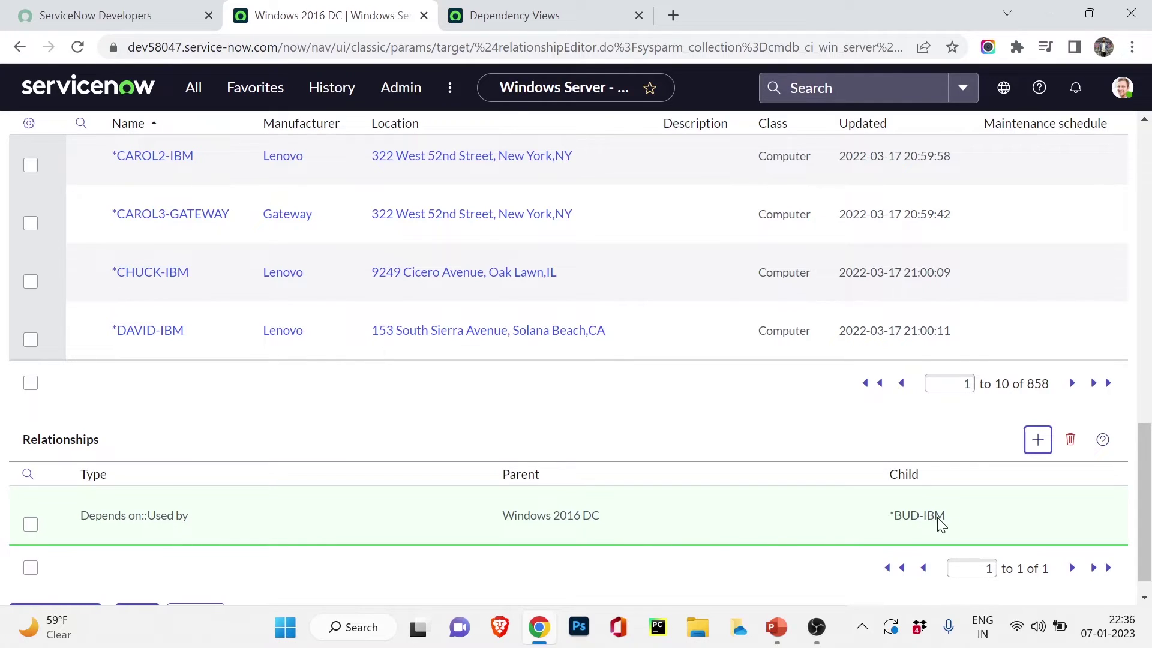
# Save the new relationship and exit the editor to the Windows 2016 DC record.
pyautogui.scroll(-1, 655, 456)
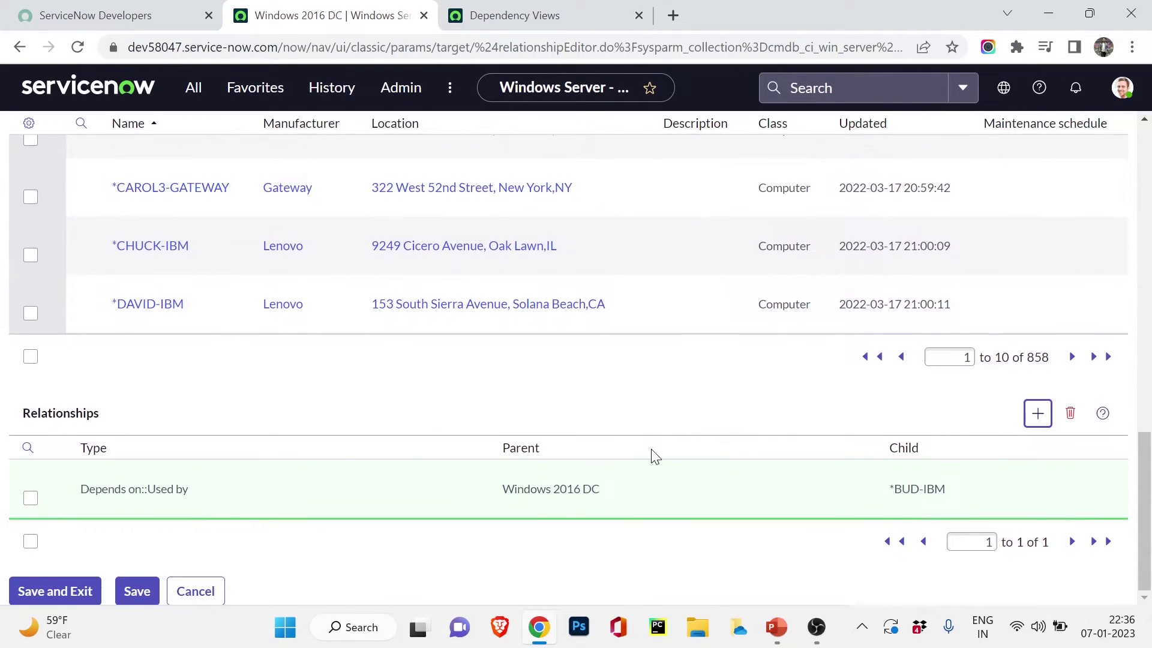
pyautogui.click(71, 582)
pyautogui.click(686, 246)
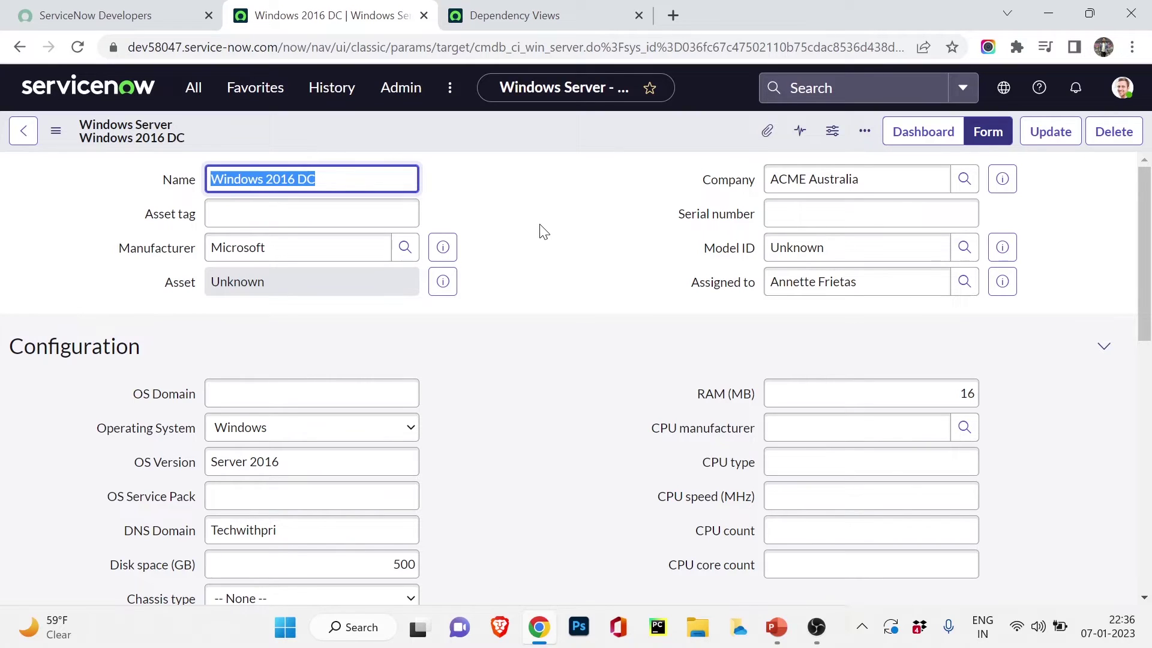
# Open the dependency view from Windows 2016 DC's Related Items and inspect its link to *BUD-IBM.
pyautogui.scroll(-10, 539, 225)
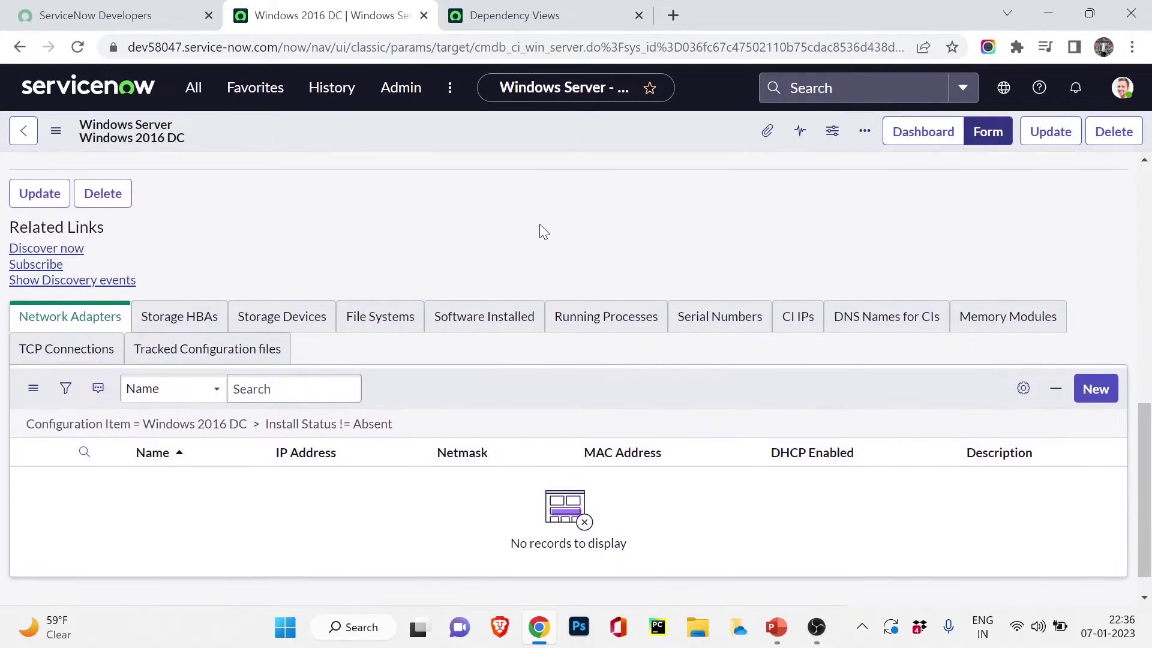
pyautogui.scroll(3, 539, 225)
pyautogui.scroll(1, 539, 224)
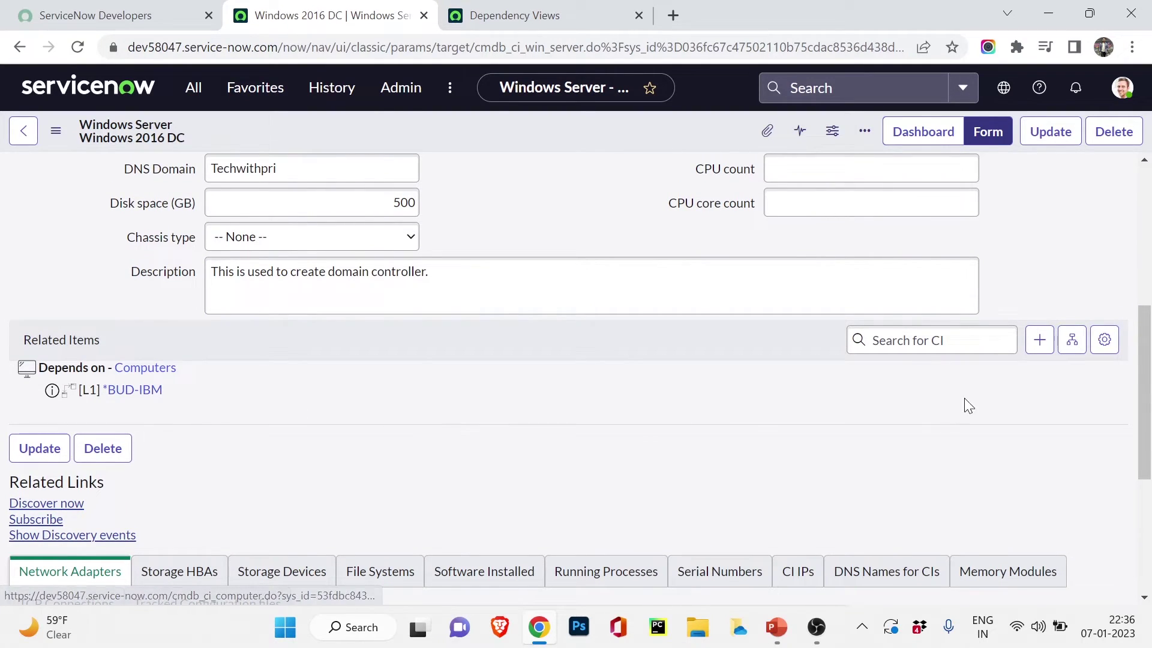
pyautogui.click(1073, 341)
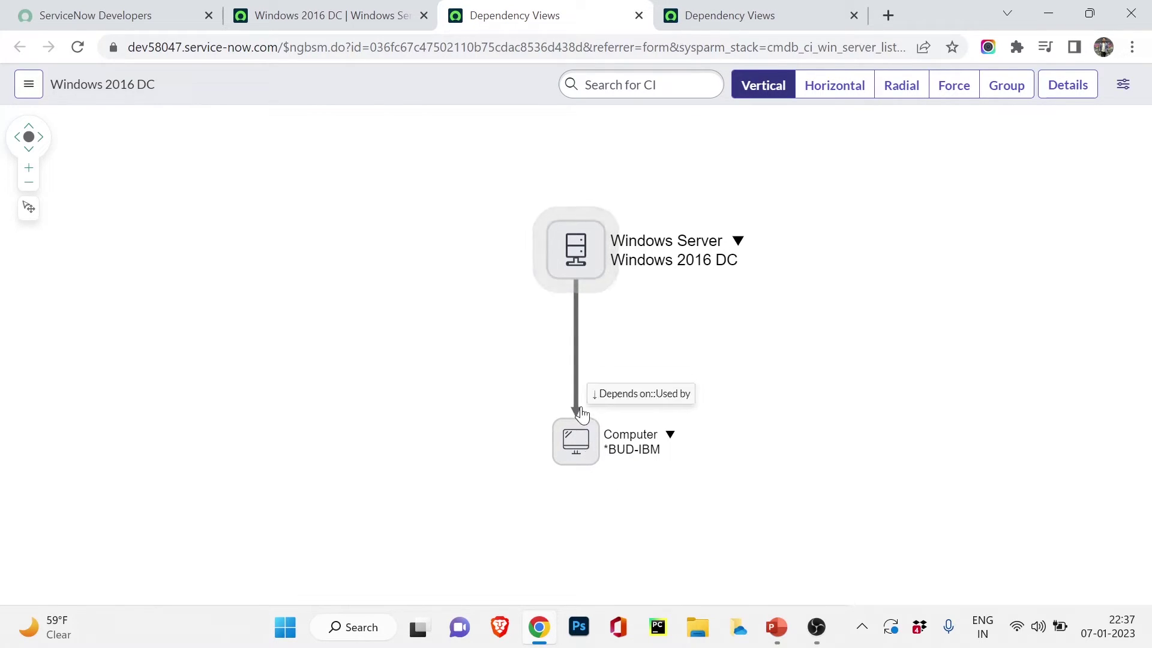
pyautogui.click(569, 231)
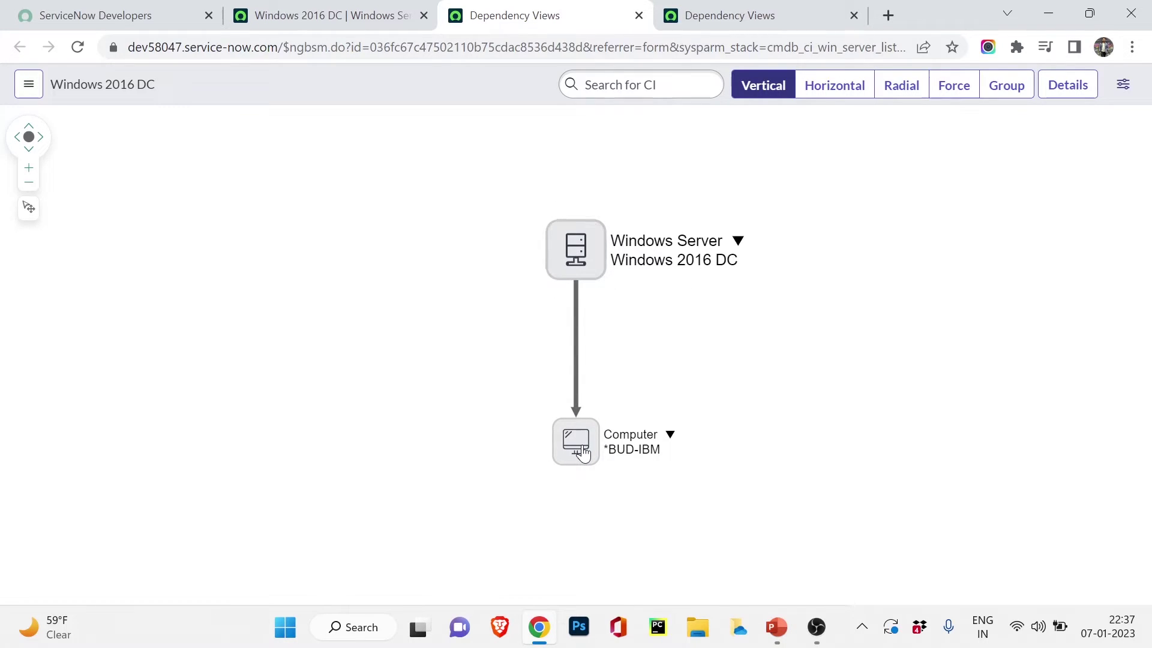
# Return to the Windows 2016 DC record, reopen the relationship editor and select the Used by (Child) relationship type.
pyautogui.click(386, 7)
pyautogui.scroll(2, 358, 325)
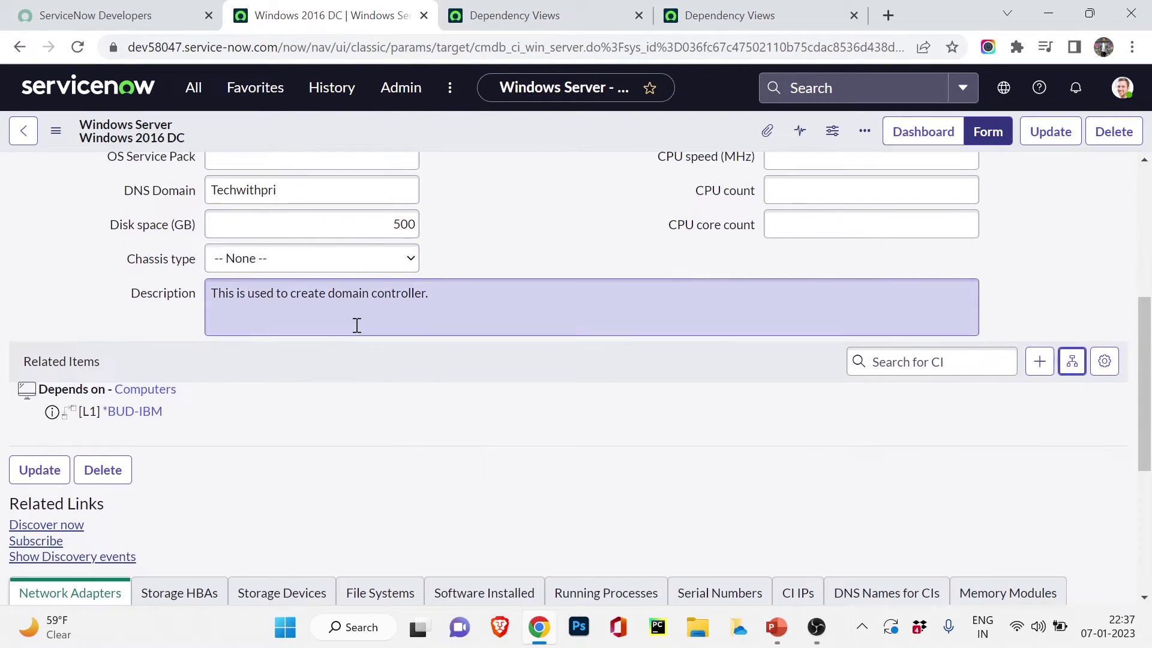
pyautogui.scroll(5, 354, 360)
pyautogui.scroll(-10, 552, 398)
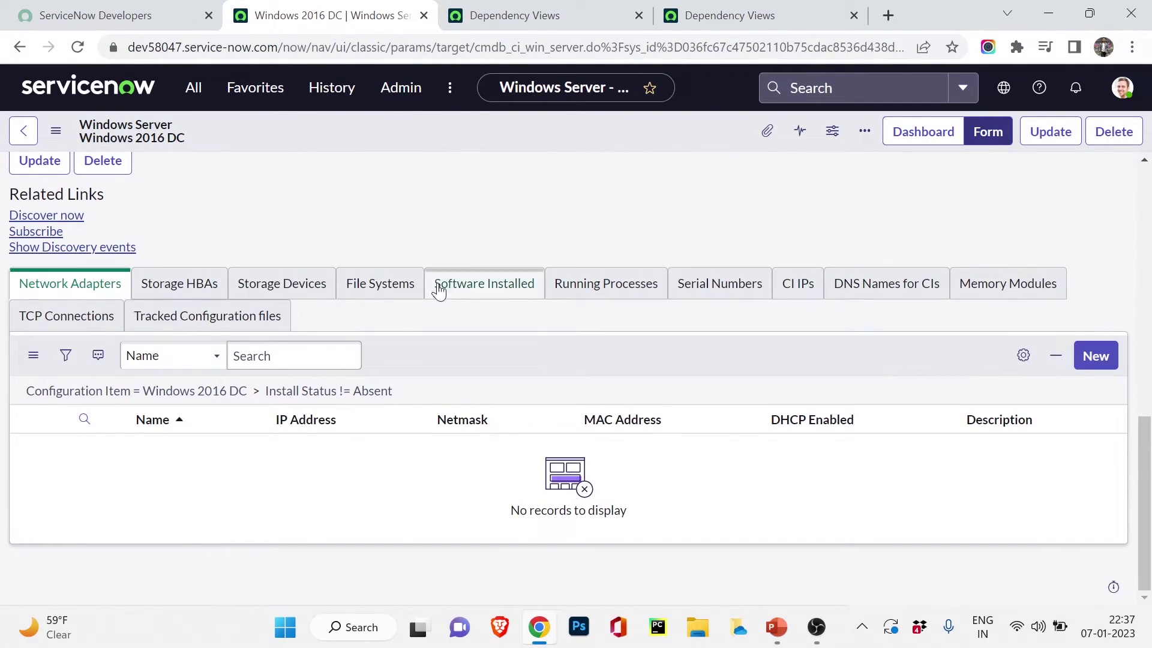
pyautogui.scroll(6, 468, 298)
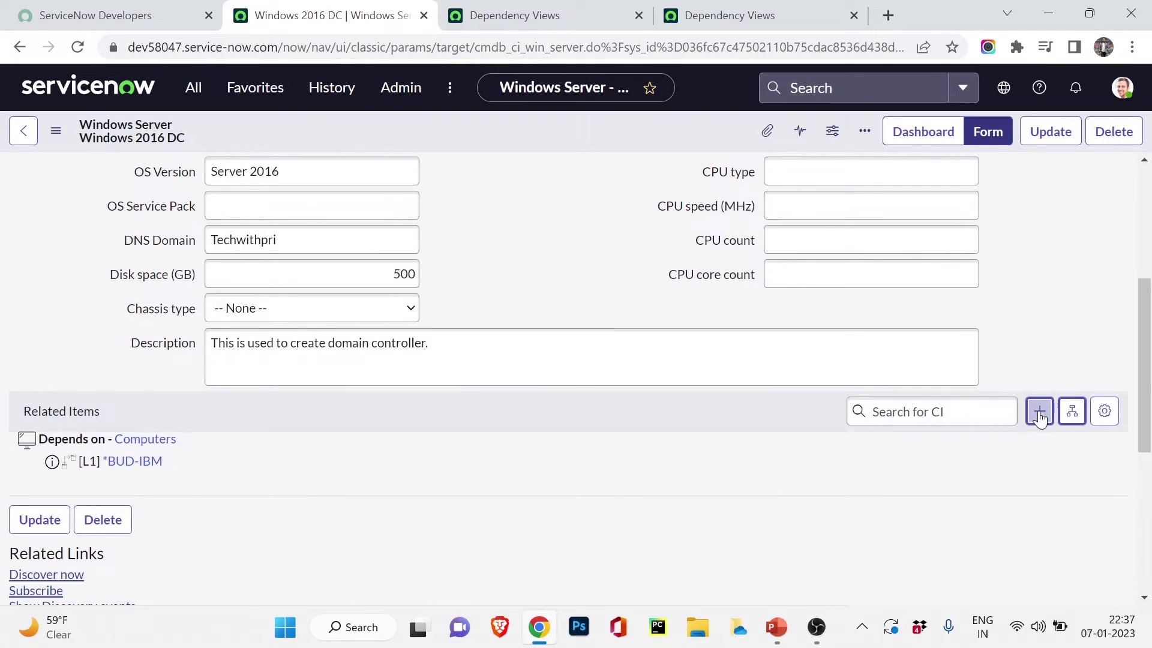
pyautogui.click(1040, 414)
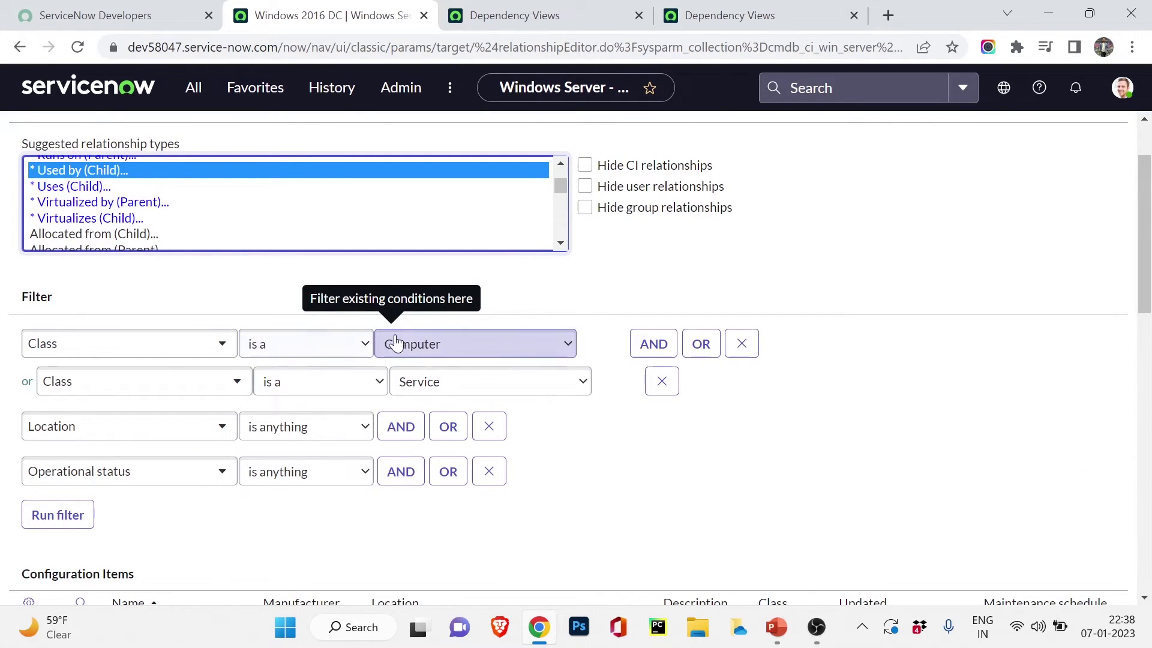
# Remove the second class condition, set the remaining one to Class is a Service, and run the filter.
pyautogui.click(658, 381)
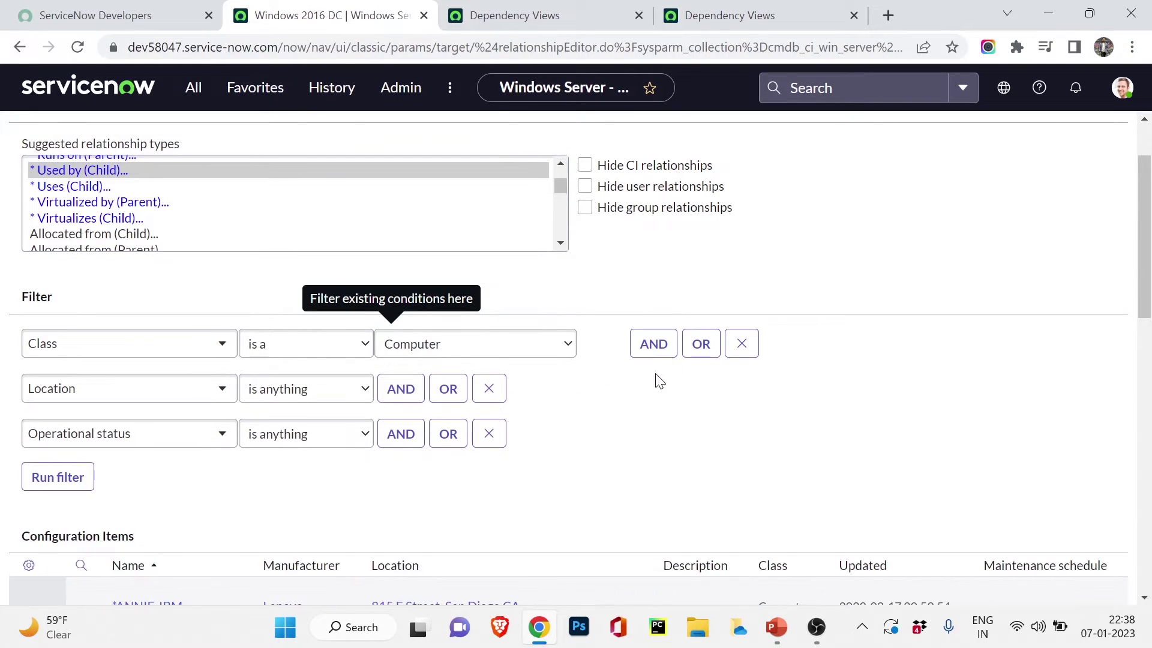
pyautogui.click(483, 344)
pyautogui.scroll(-1, 453, 249)
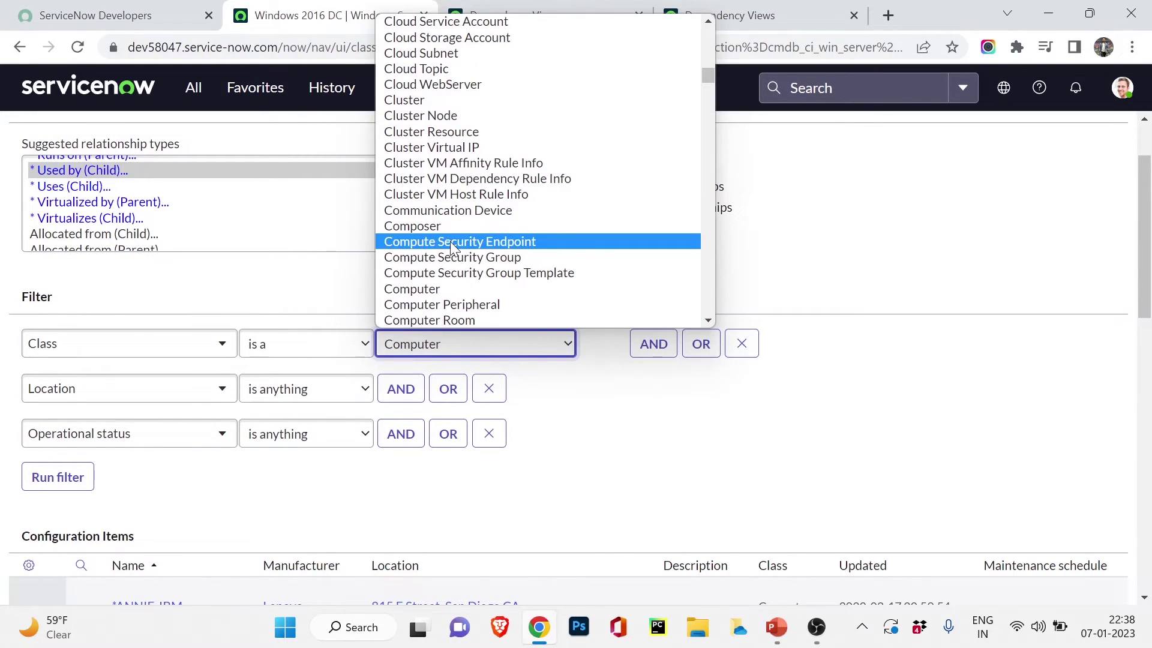
pyautogui.write('ser')
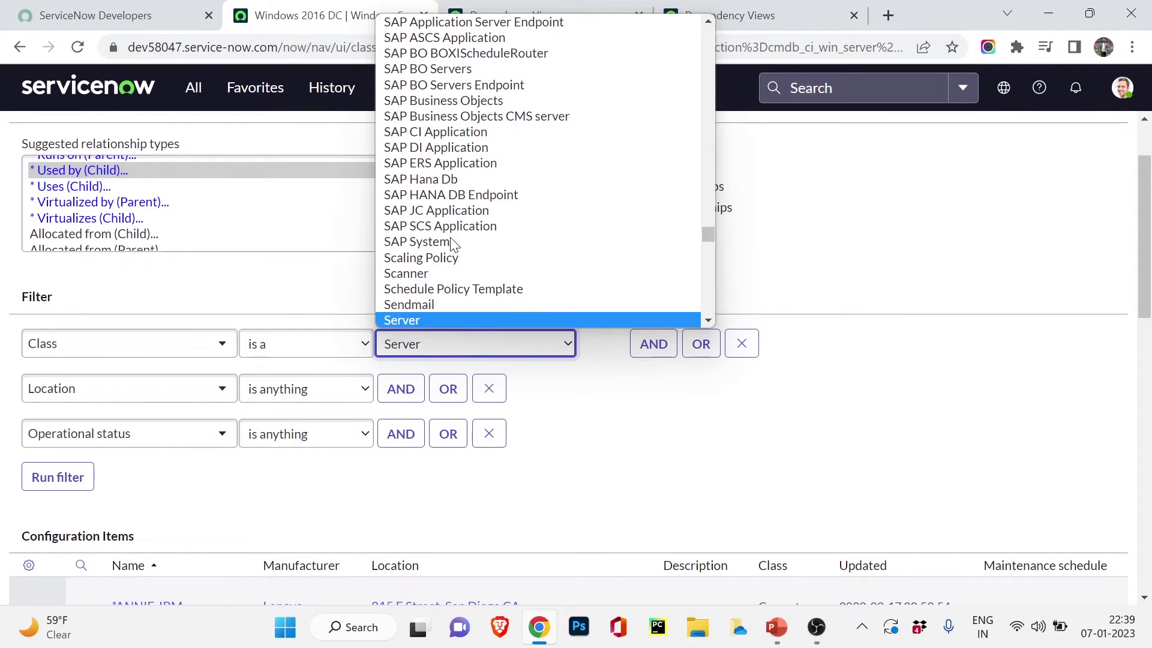
pyautogui.click(434, 317)
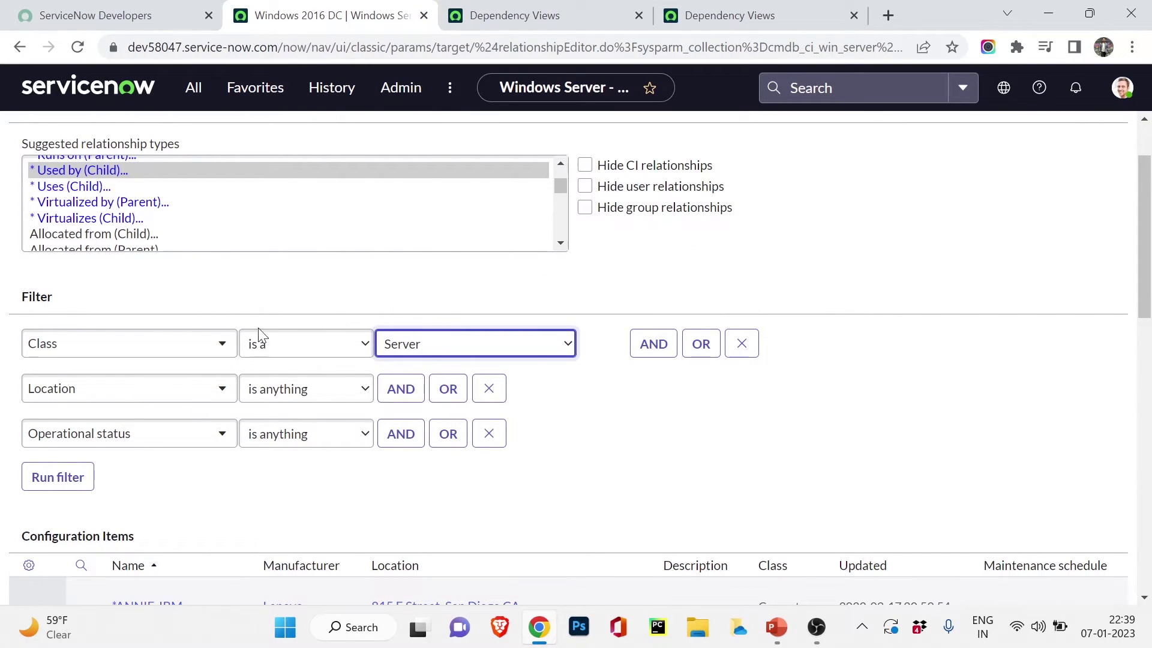
pyautogui.click(396, 352)
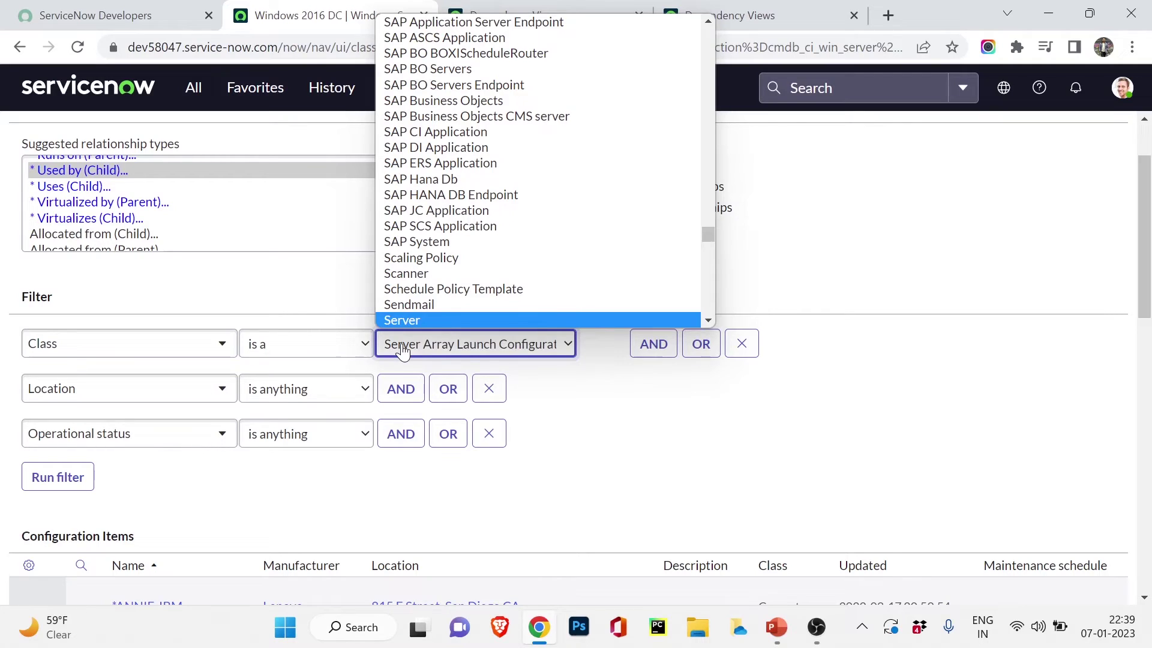
pyautogui.press('Down')
pyautogui.scroll(-3, 434, 264)
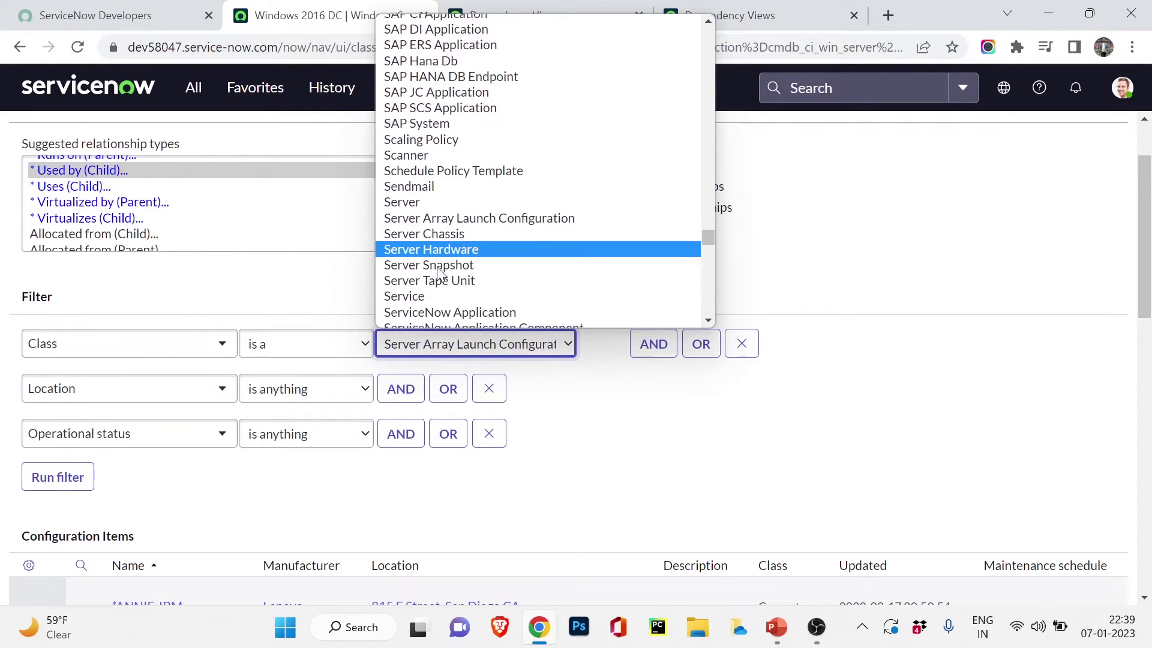
pyautogui.click(433, 222)
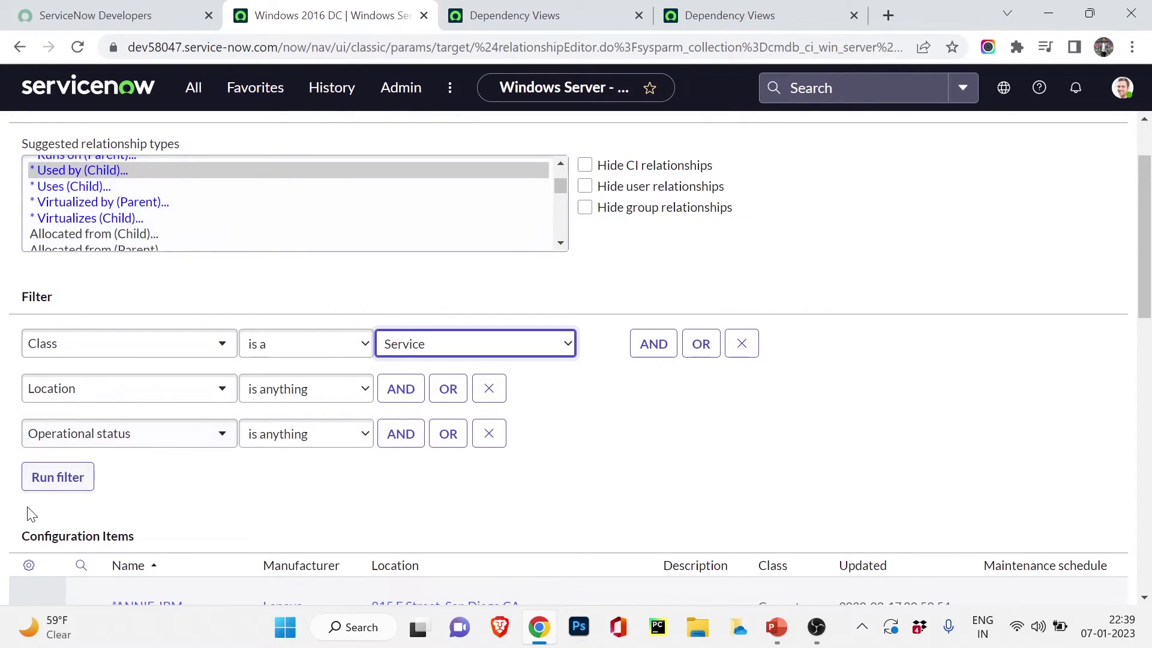
pyautogui.click(40, 485)
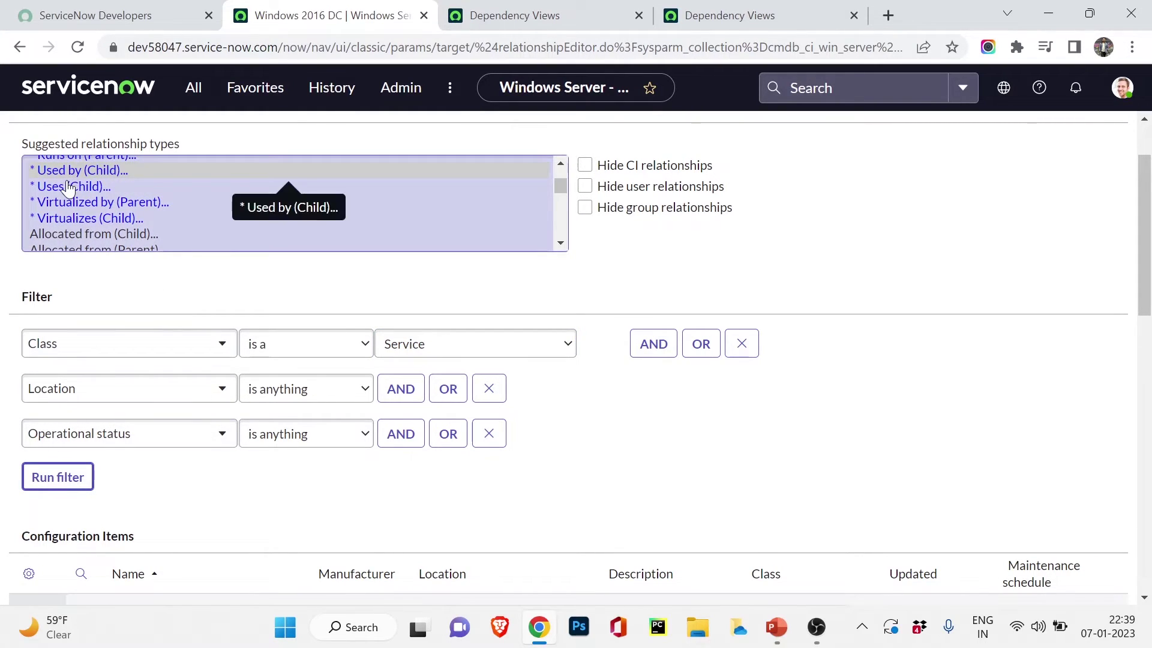
# Select the E-Commerce service among the filtered configuration items and add it as a Used by relationship for Windows 2016 DC.
pyautogui.scroll(-1, 102, 489)
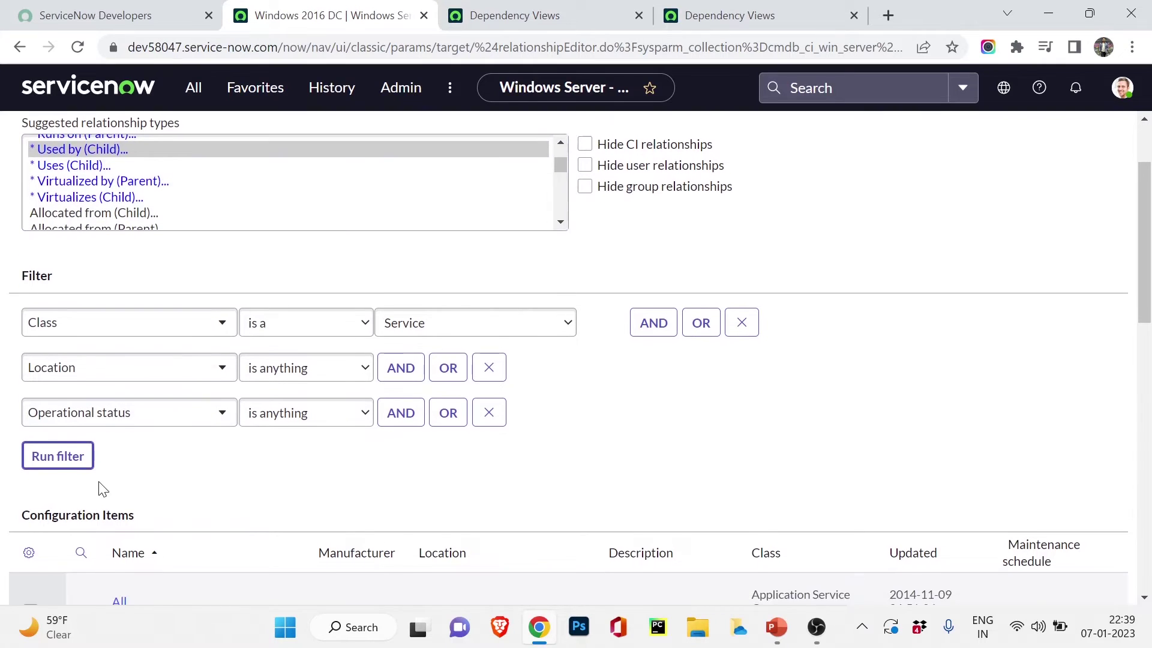
pyautogui.scroll(-5, 102, 490)
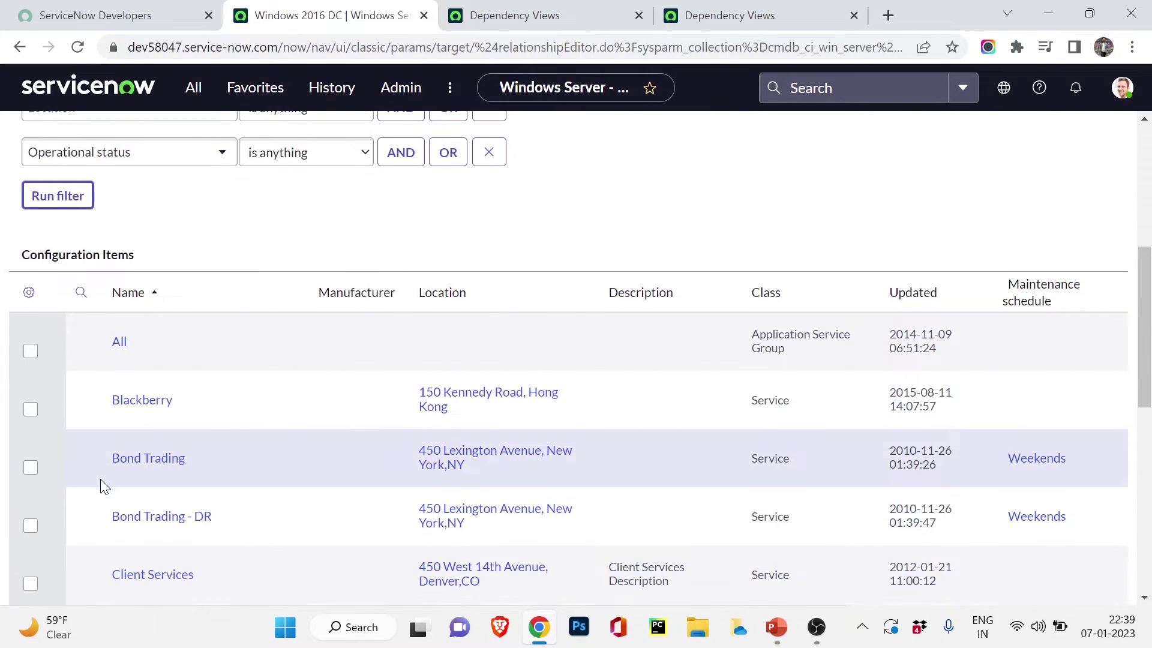
pyautogui.scroll(-4, 102, 480)
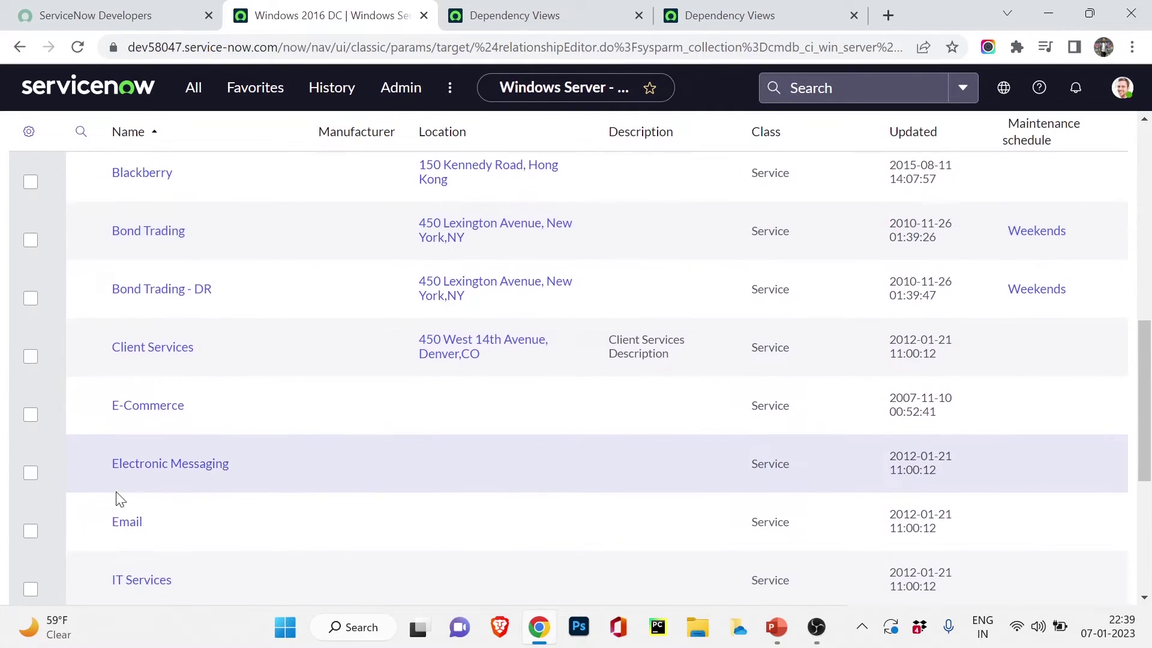
pyautogui.scroll(-1, 114, 488)
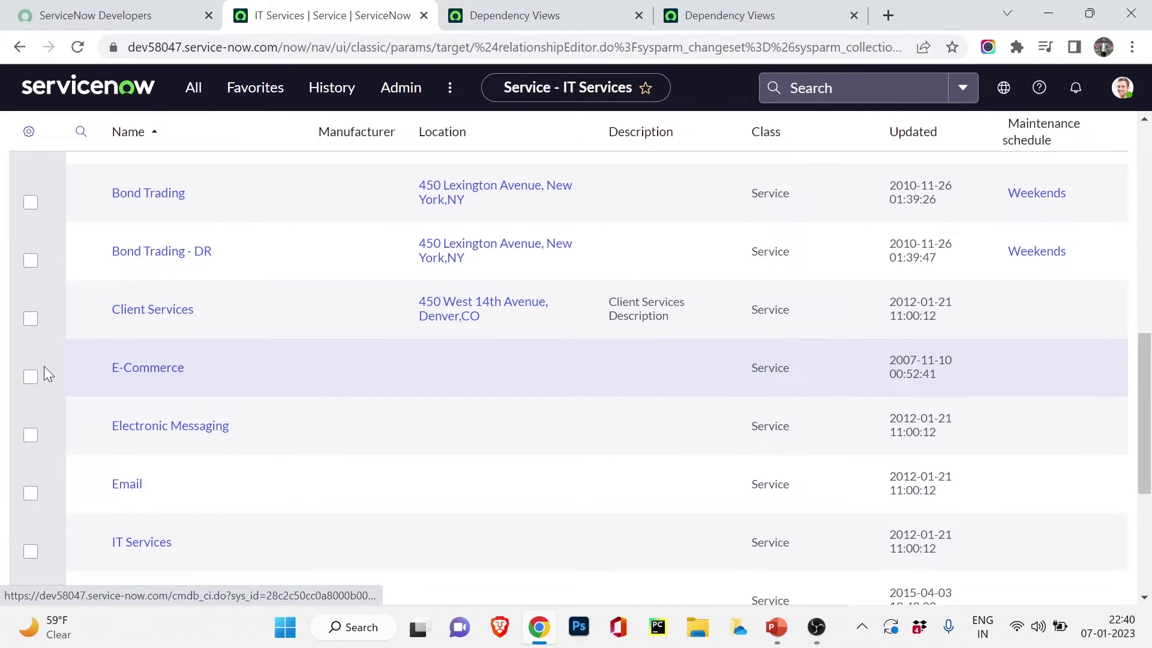
pyautogui.scroll(-5, 486, 399)
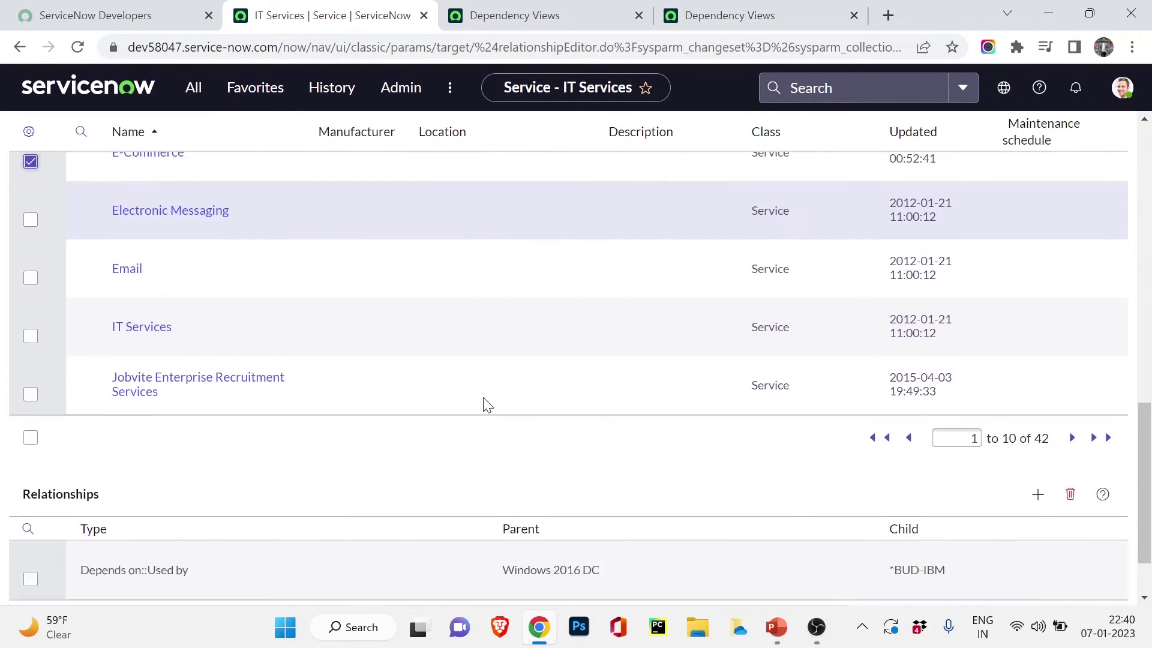
pyautogui.click(1036, 420)
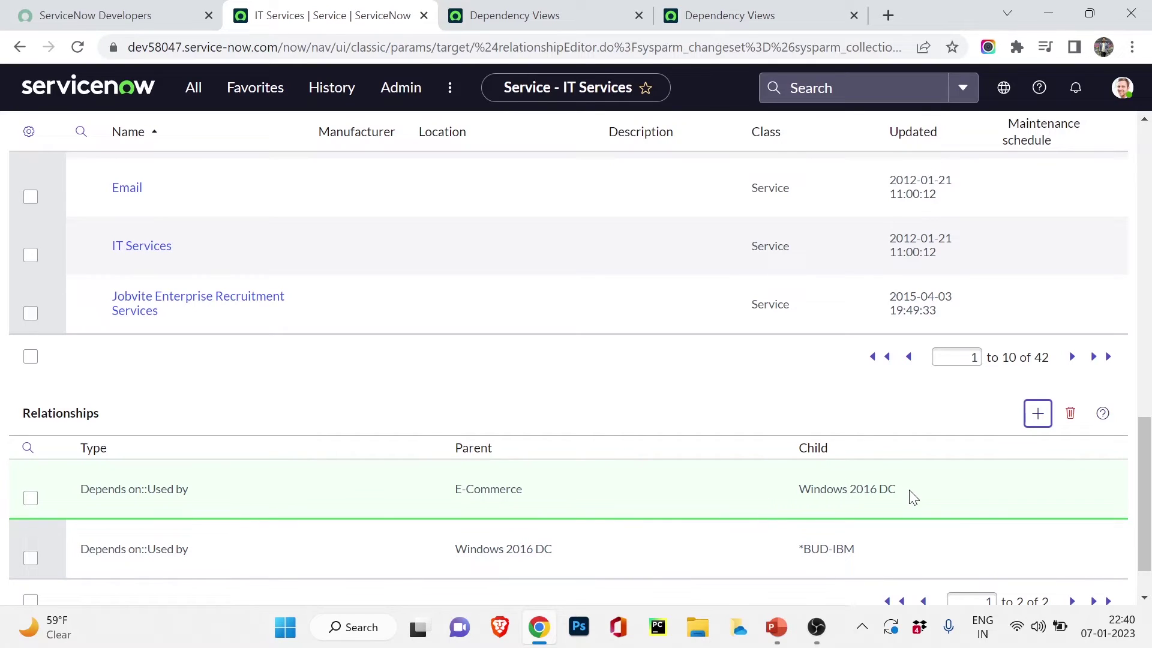
# Save the E-Commerce relationship and exit the relationship editor.
pyautogui.scroll(-2, 458, 385)
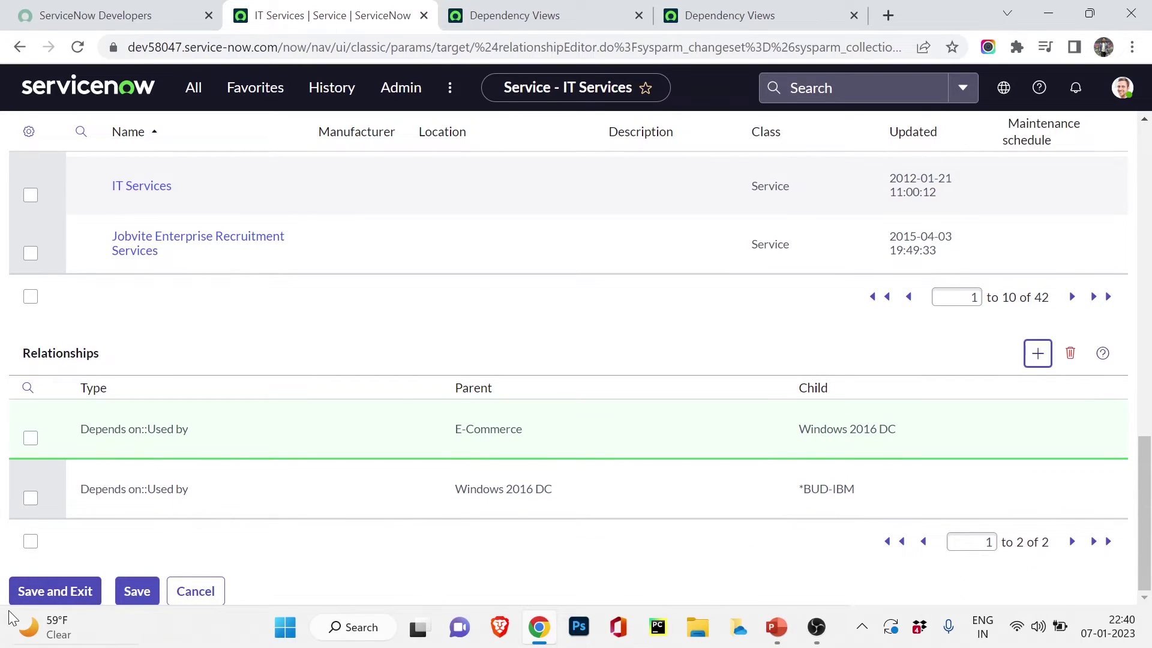
pyautogui.click(52, 588)
pyautogui.click(631, 240)
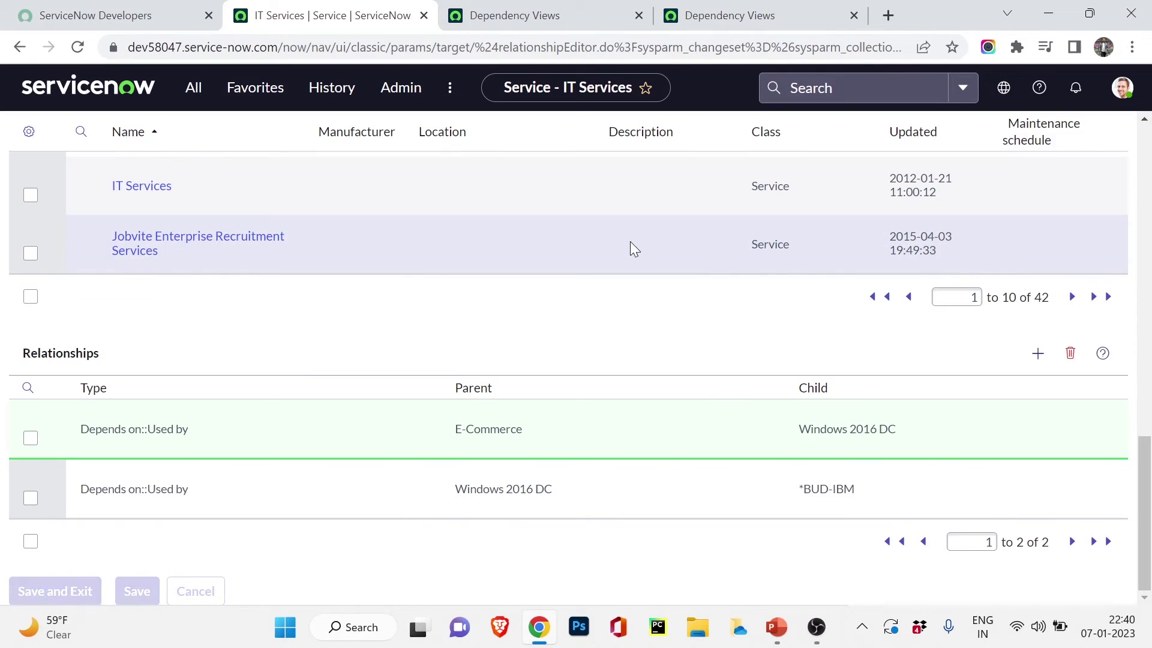
# Review the Depends on and Used by entries in the Related Items of the Windows 2016 DC record.
pyautogui.scroll(-10, 168, 225)
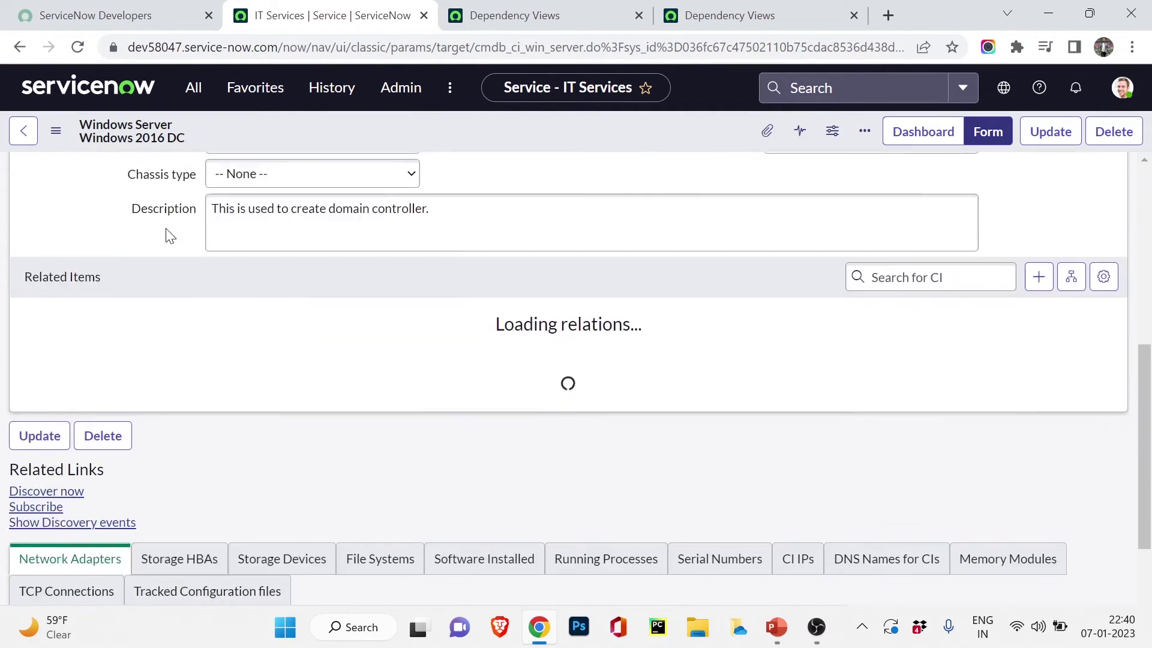
pyautogui.scroll(4, 166, 228)
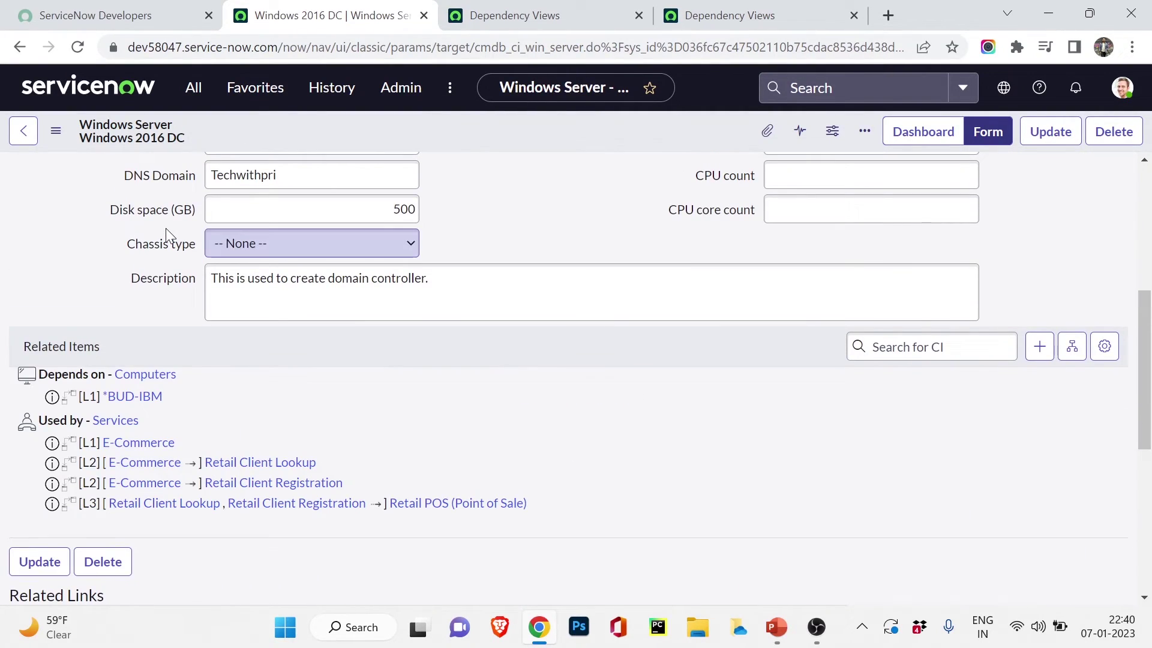
pyautogui.scroll(-3, 171, 240)
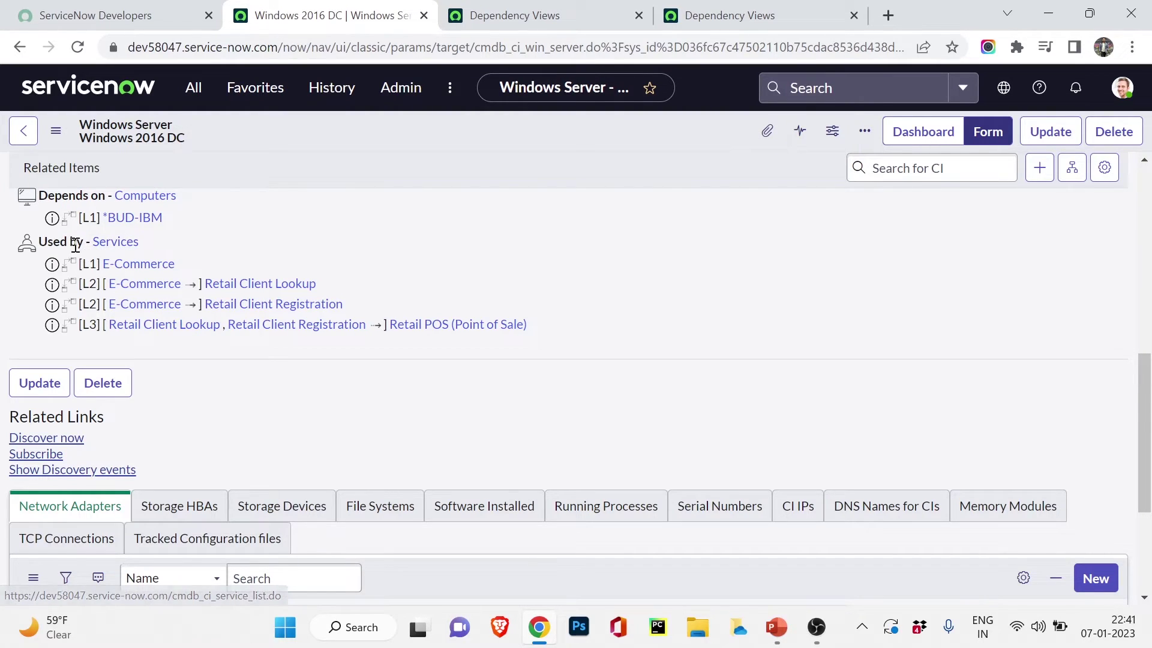
pyautogui.scroll(10, 84, 236)
pyautogui.click(191, 182)
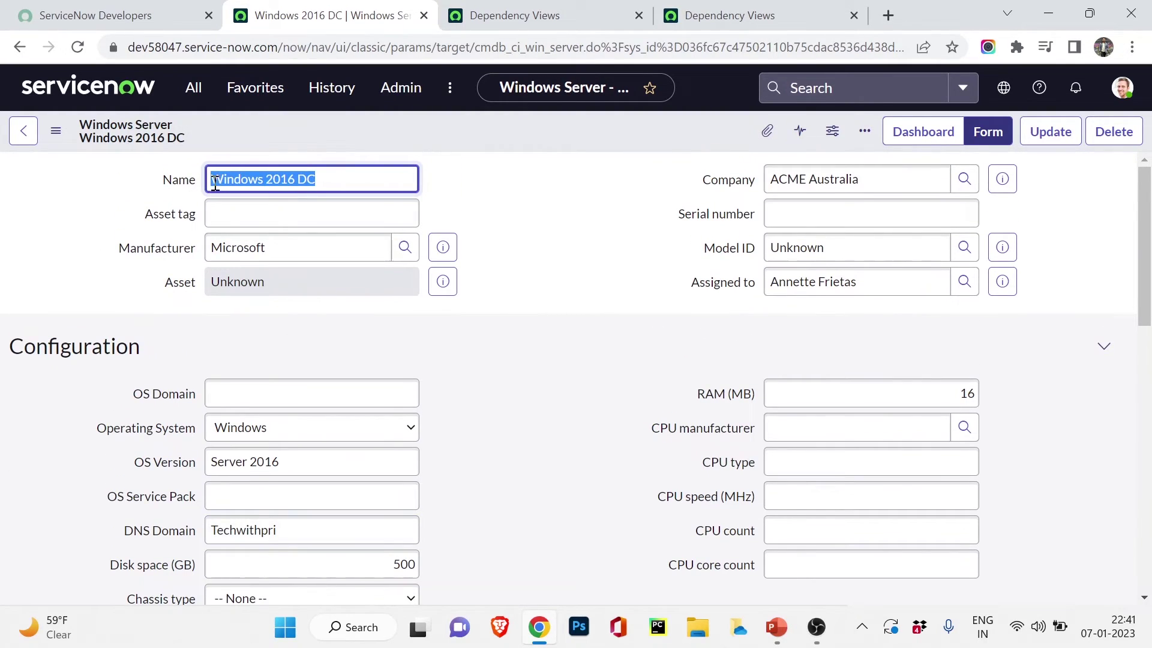
pyautogui.scroll(-8, 72, 234)
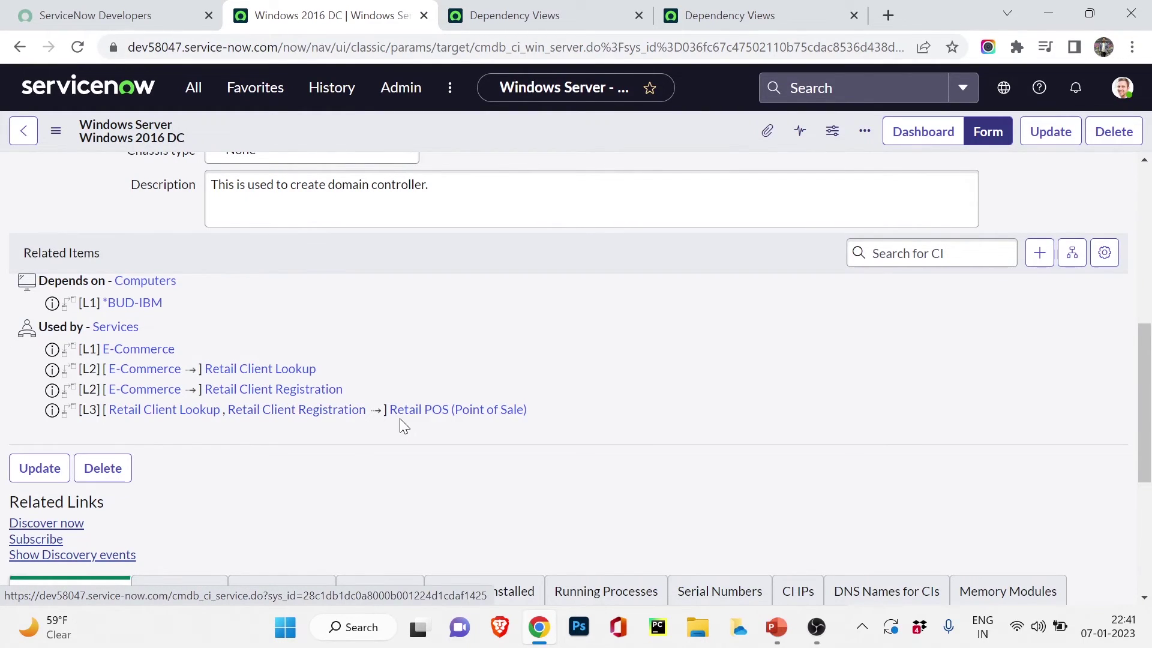
pyautogui.scroll(7, 931, 354)
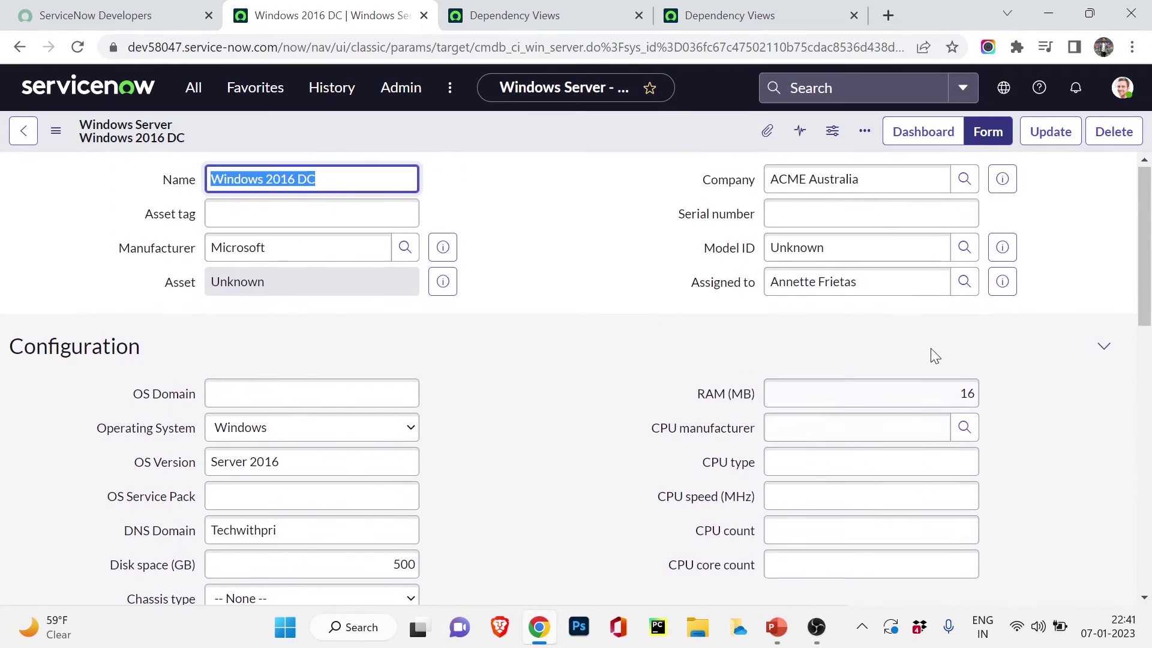
# Open the dependency view from Windows 2016 DC's Related Items and inspect the server's links to *BUD-IBM and E-Commerce.
pyautogui.scroll(-5, 1041, 366)
pyautogui.click(1074, 368)
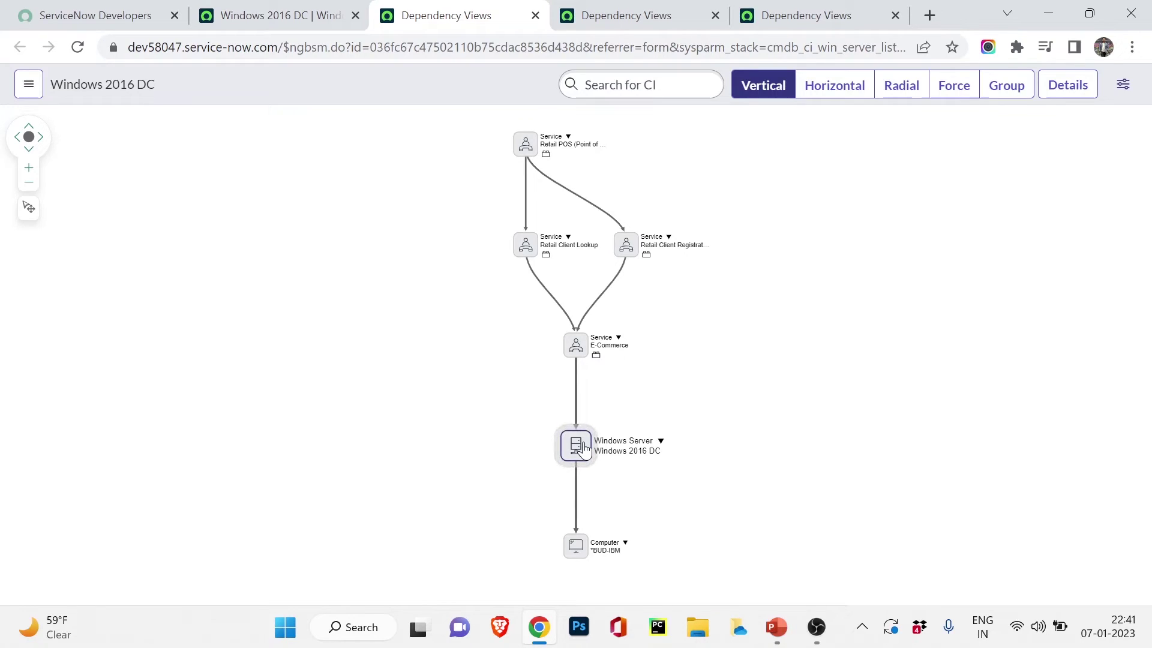
pyautogui.moveTo(579, 516)
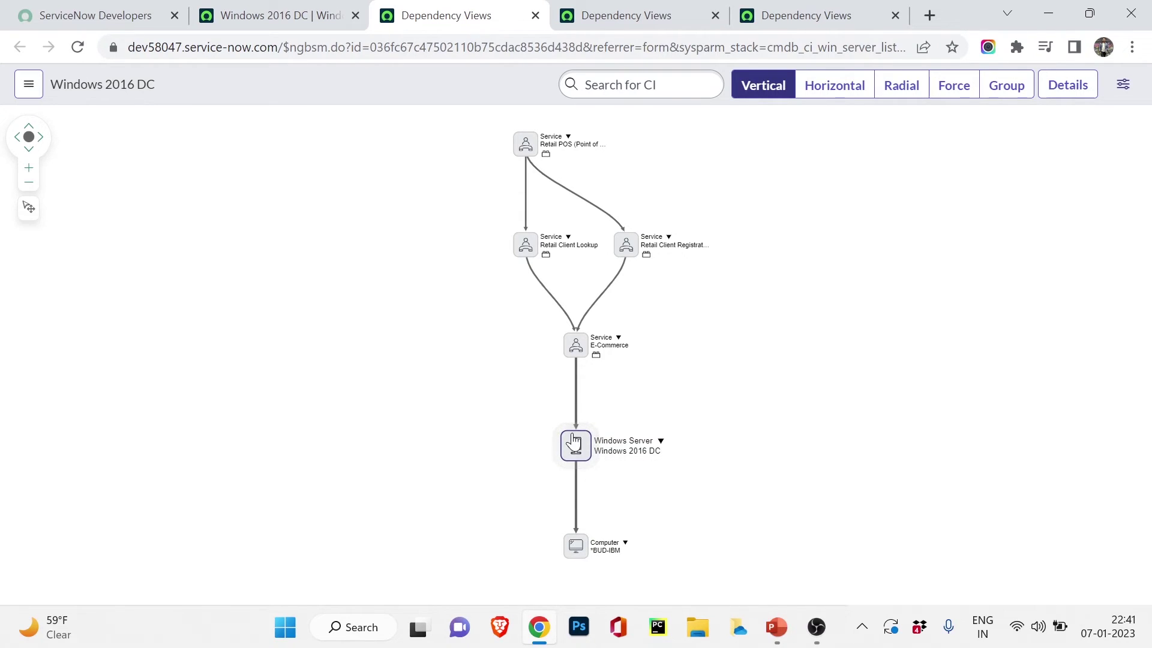
pyautogui.moveTo(576, 410)
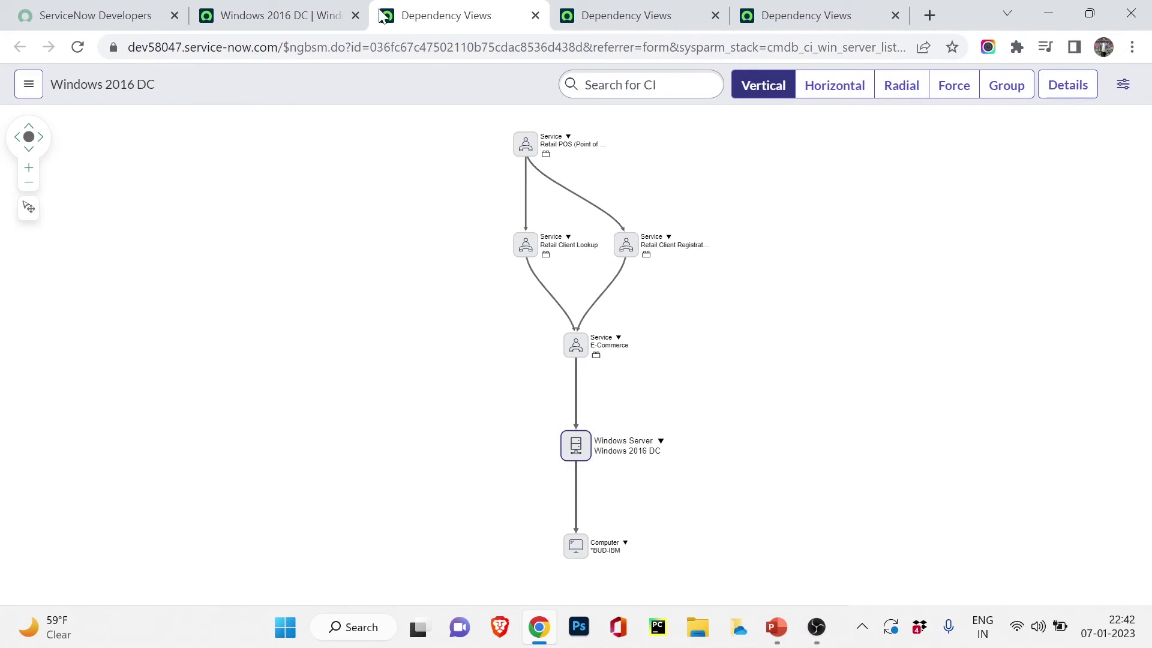
# Compare the L1, L2 and L3 entries in the record's Related Items with the nodes in the dependency view.
pyautogui.click(336, 16)
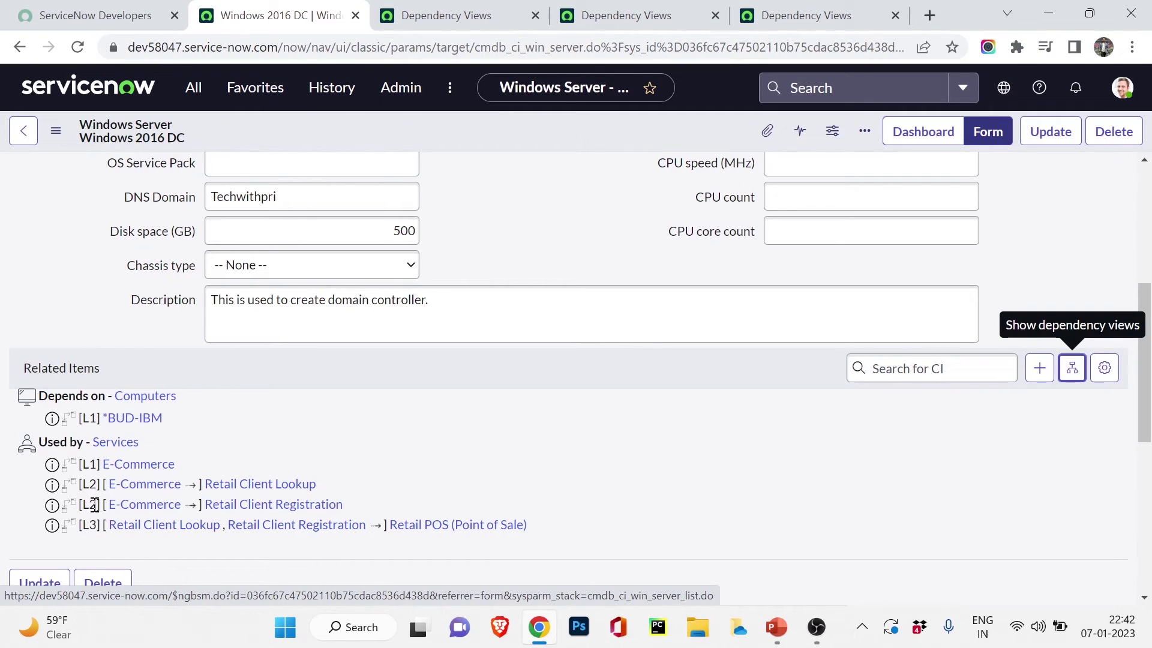
pyautogui.click(420, 8)
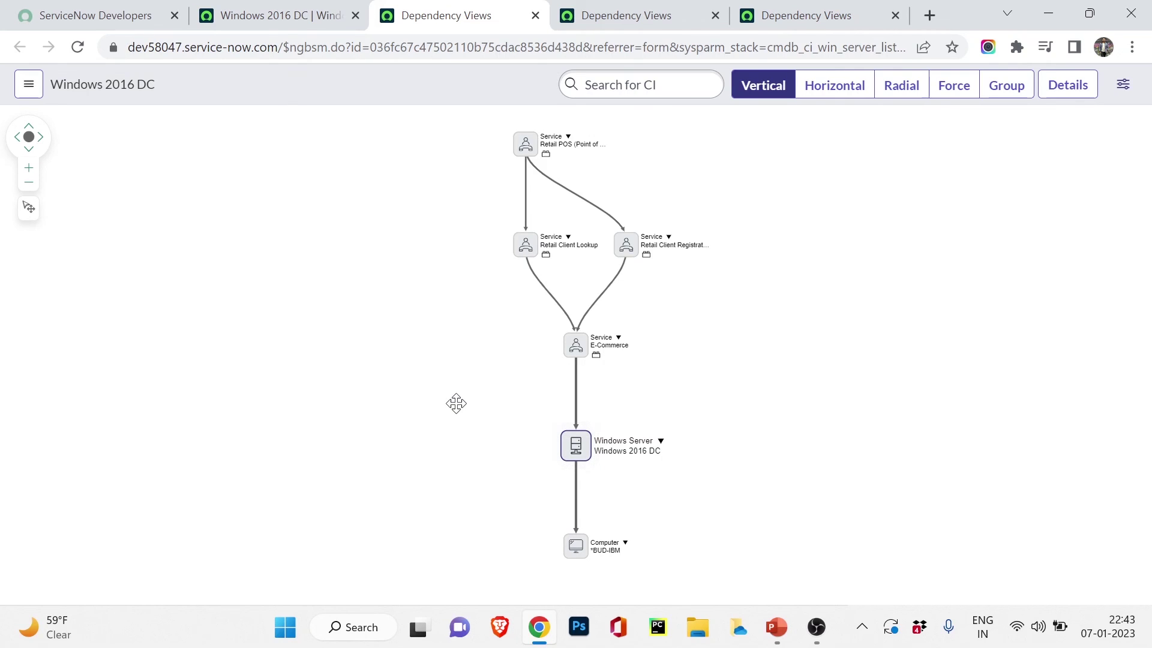
pyautogui.click(276, 15)
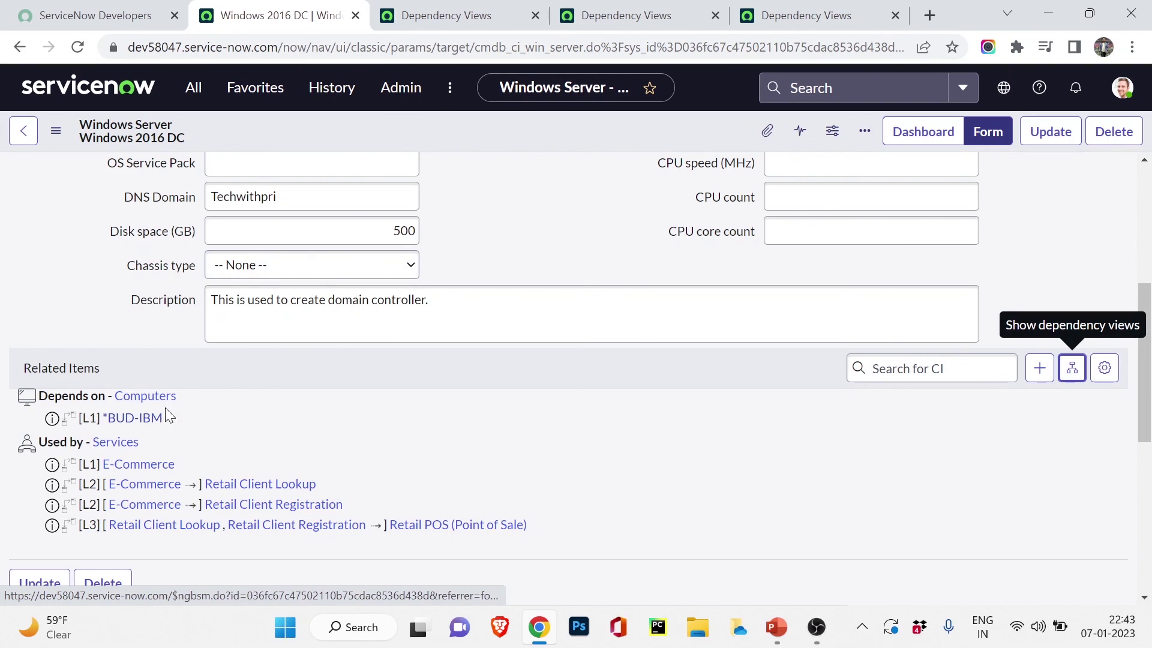
pyautogui.scroll(4, 223, 430)
pyautogui.scroll(-5, 223, 430)
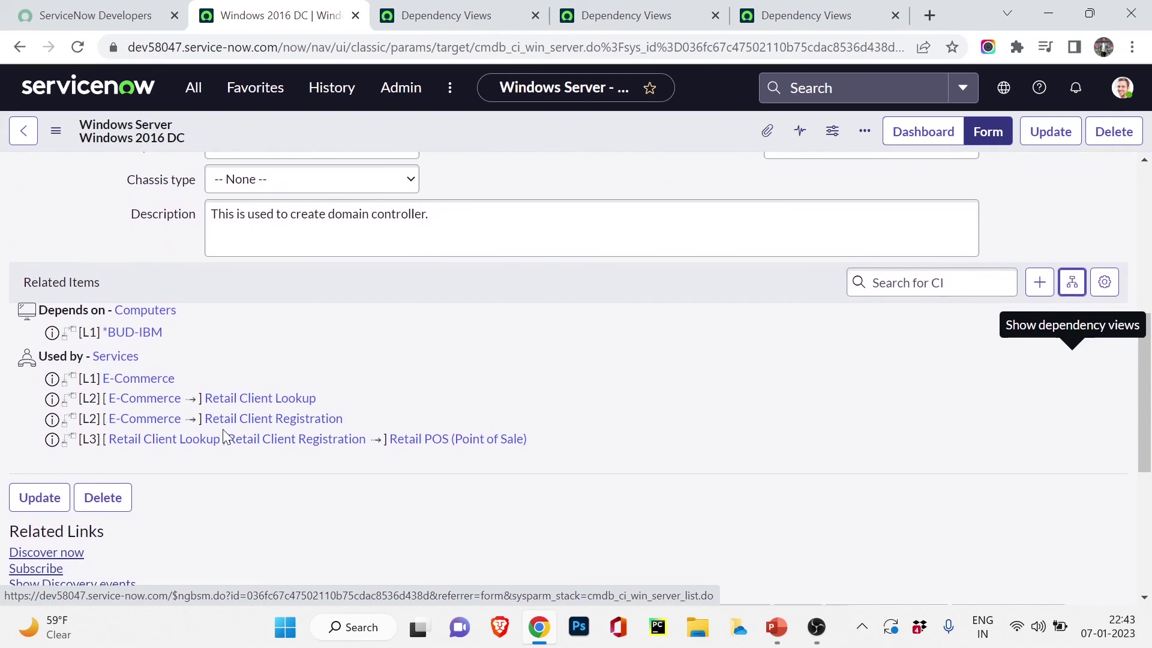